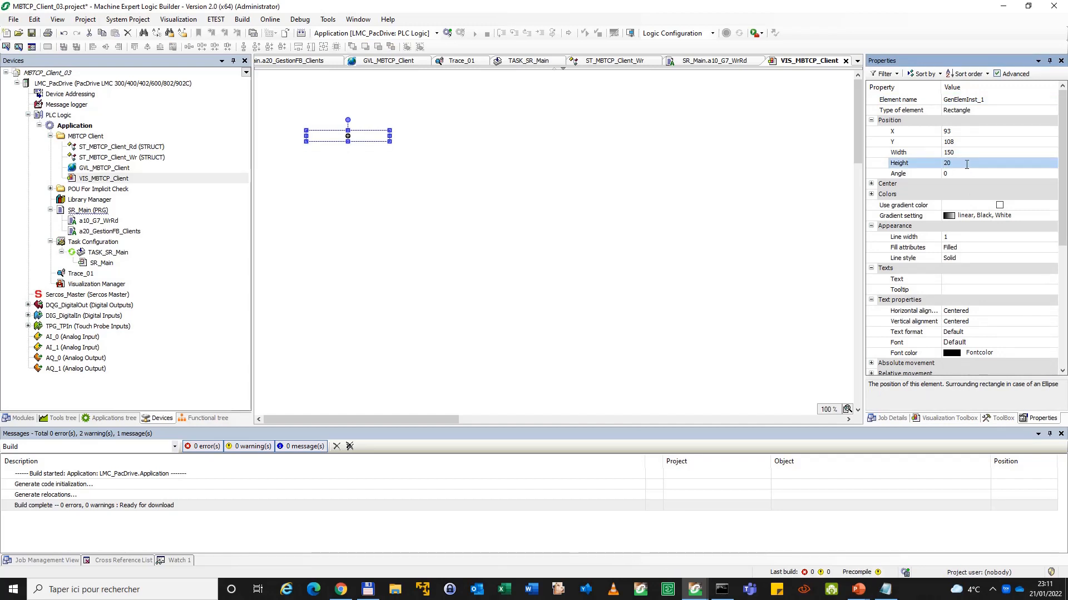
Set the rectangle's width to 50 and its text to the placeholder %d
click(974, 153)
text(50)
key(Return)
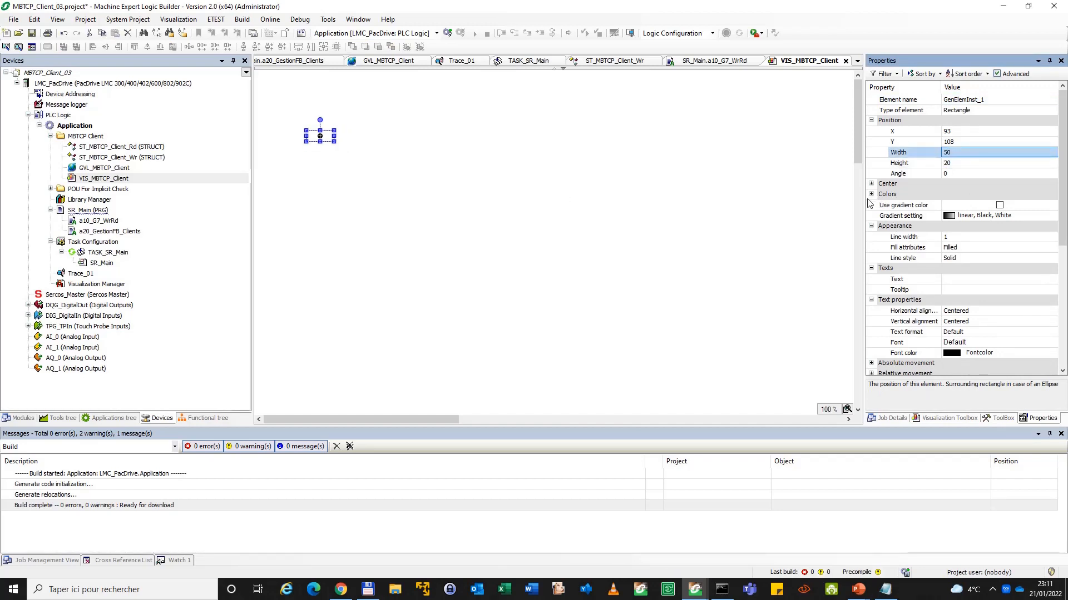
drag(865, 203, 784, 203)
click(869, 281)
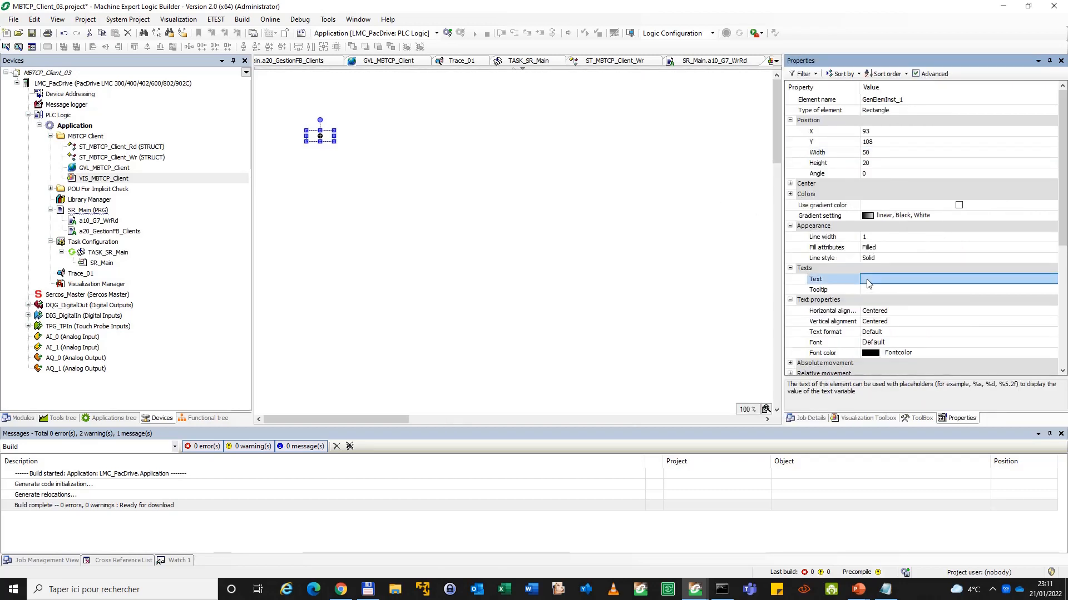
click(868, 281)
text(%d)
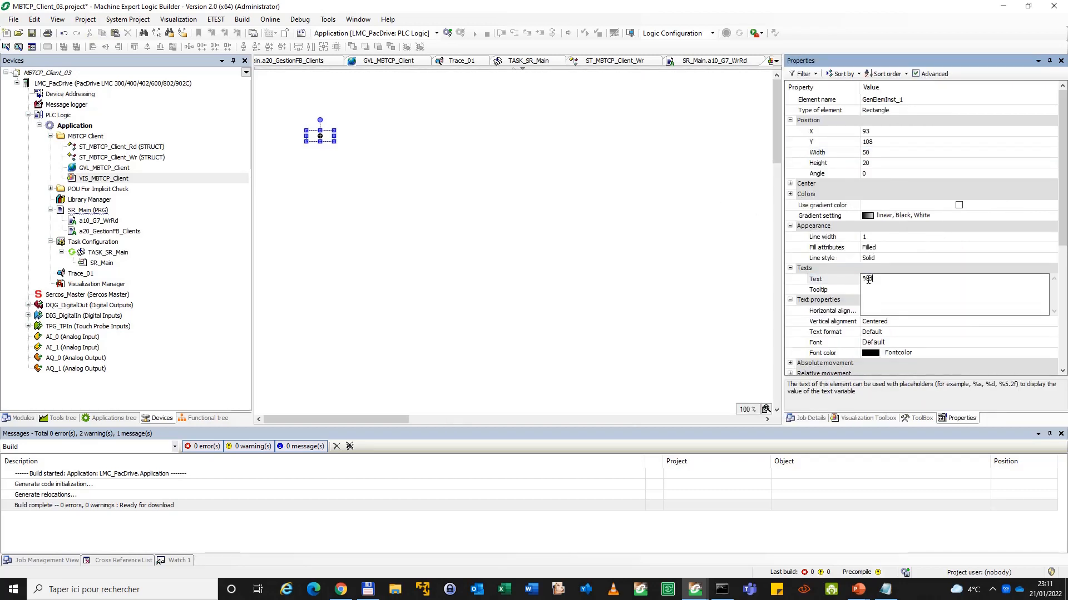
key(Return)
Assign G_awHoldingRegisters_Wr as the rectangle's text variable
scroll(873, 282, down, 4)
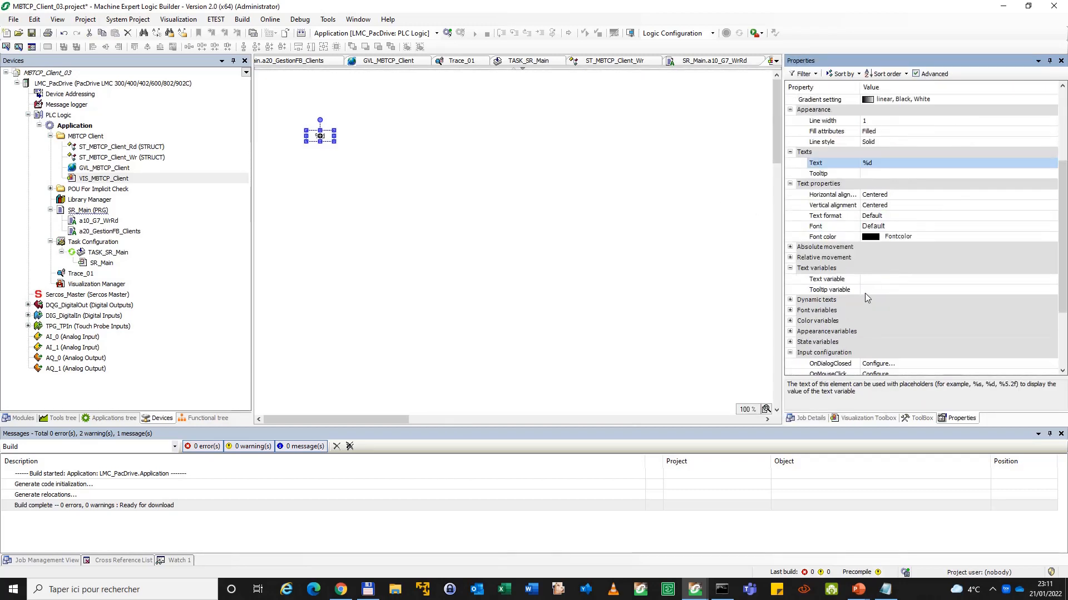
click(877, 279)
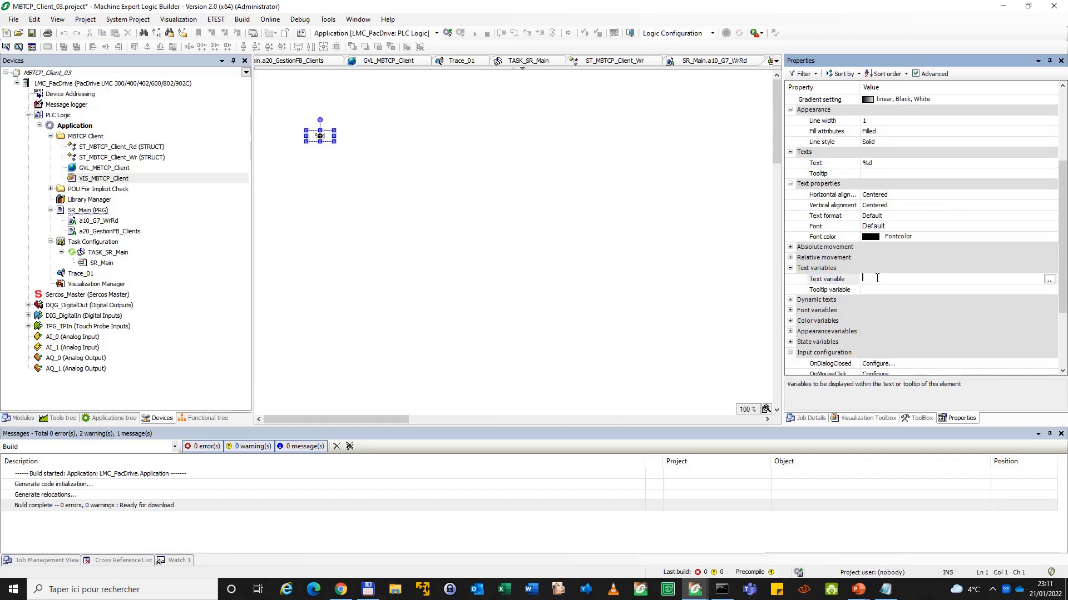
text(G_aw)
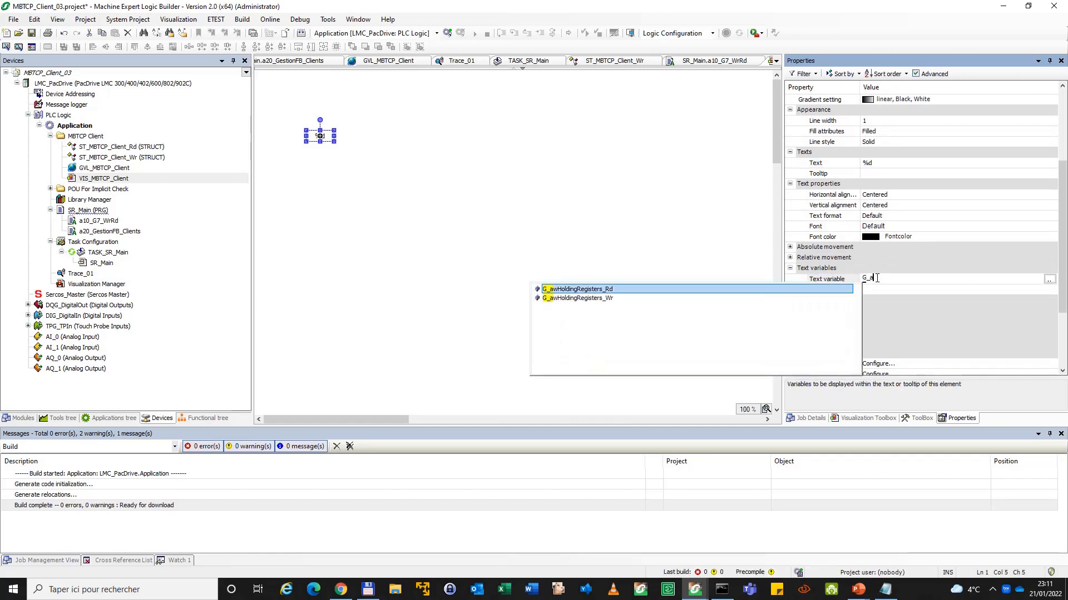
key(Down)
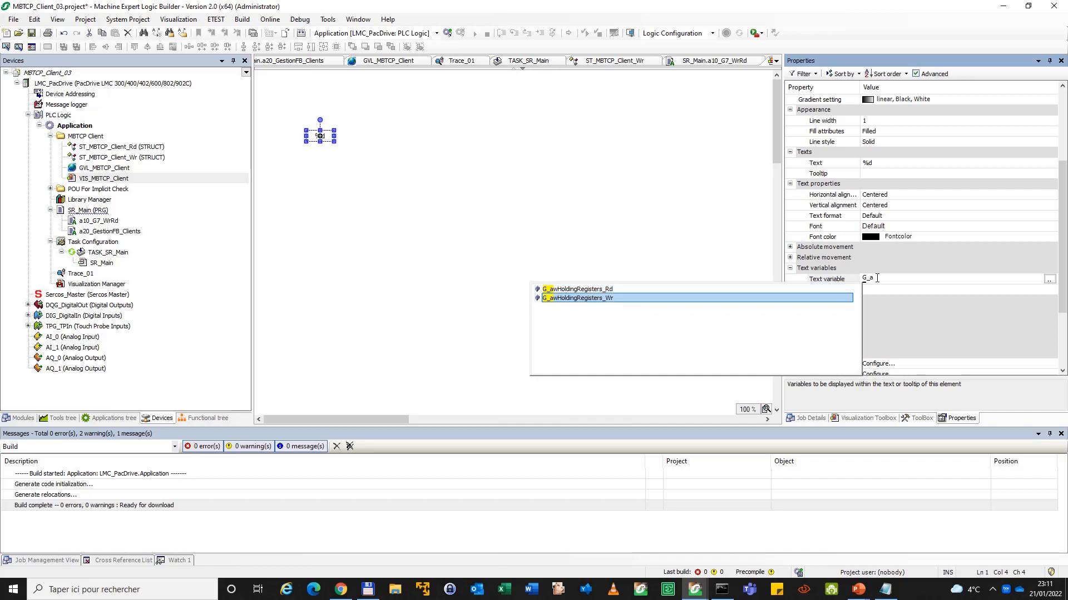
key(Return)
key(Return)
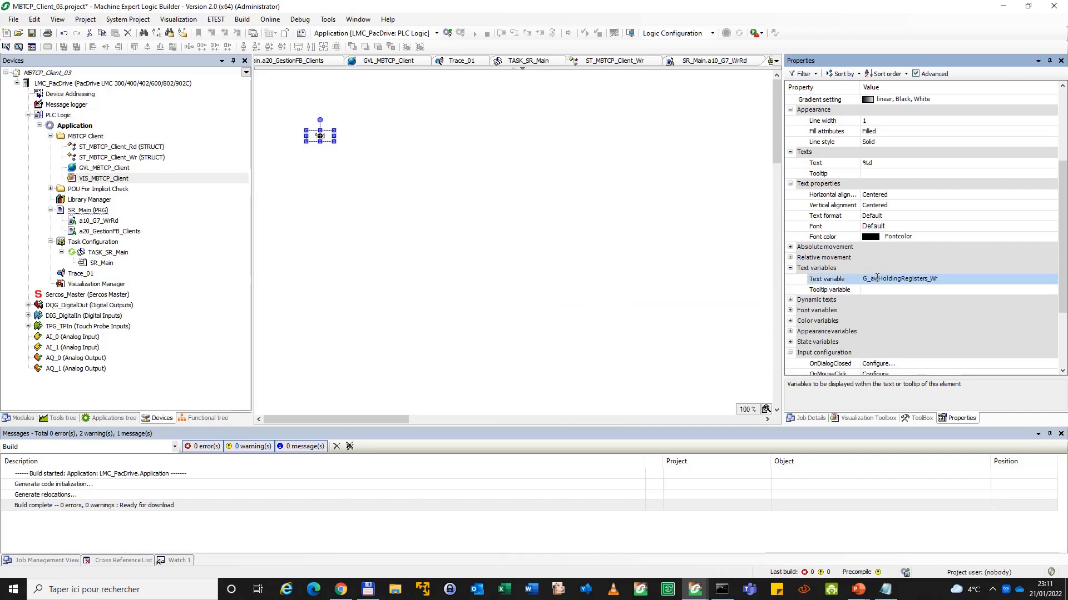
Add a Write Variable action with the default input type to the rectangle's OnMouseClick event, using the text output variable
scroll(871, 282, down, 3)
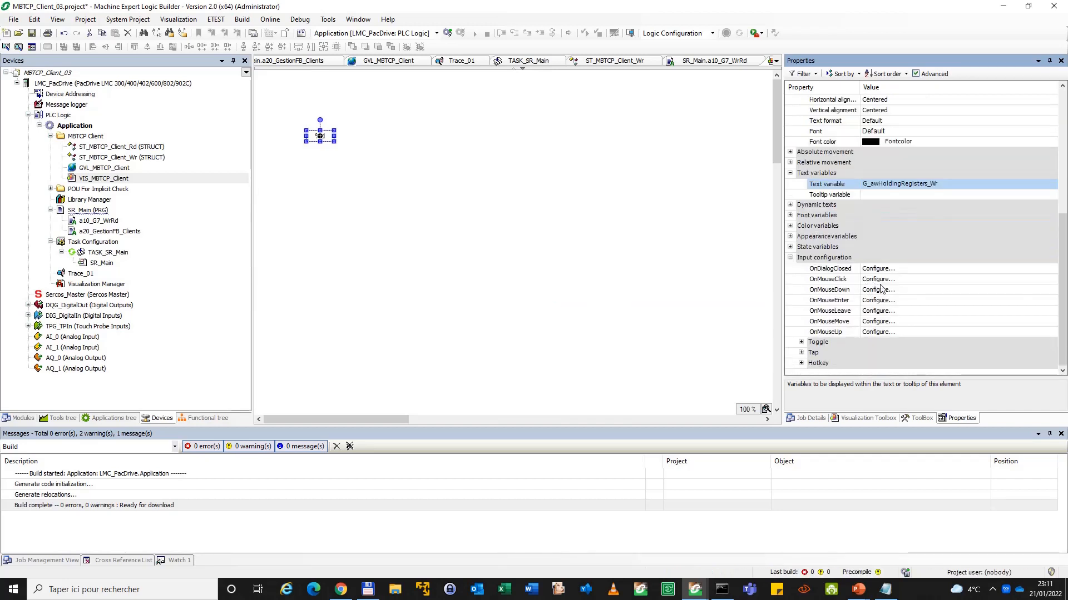
click(909, 279)
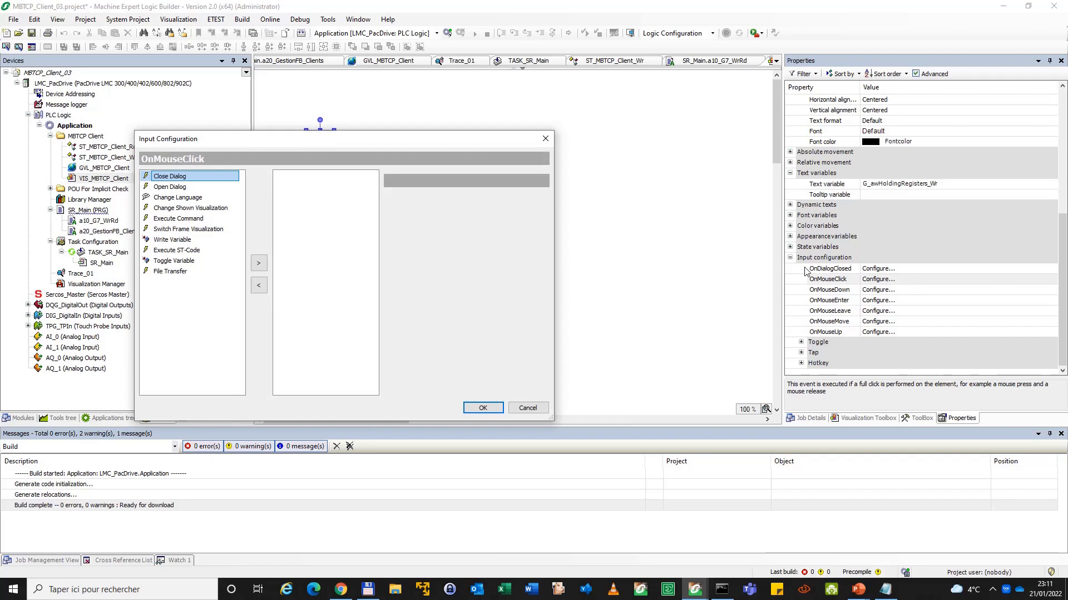
click(177, 239)
click(259, 263)
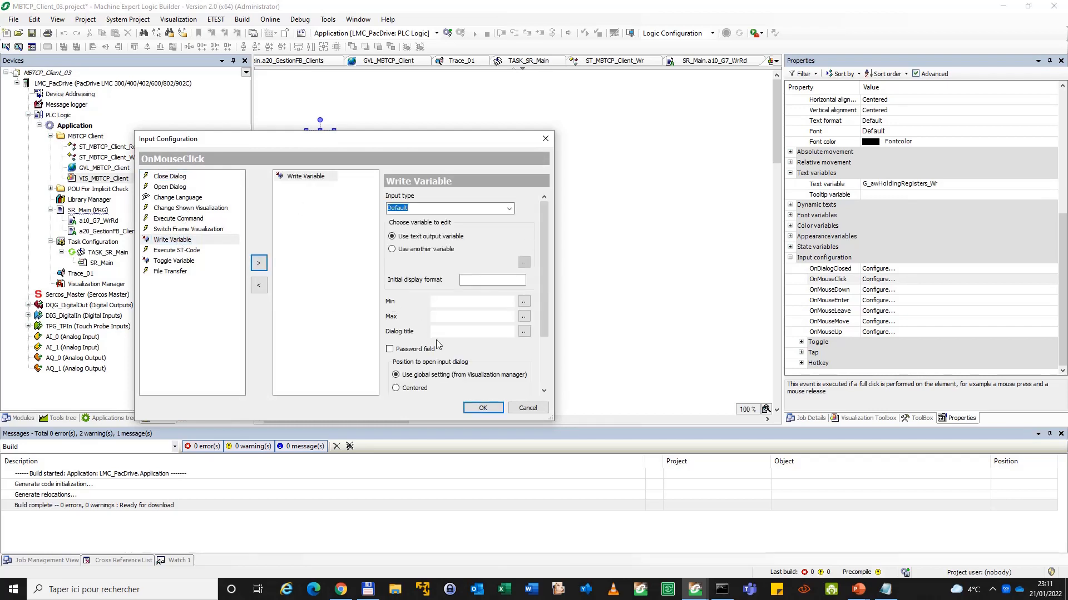
click(485, 408)
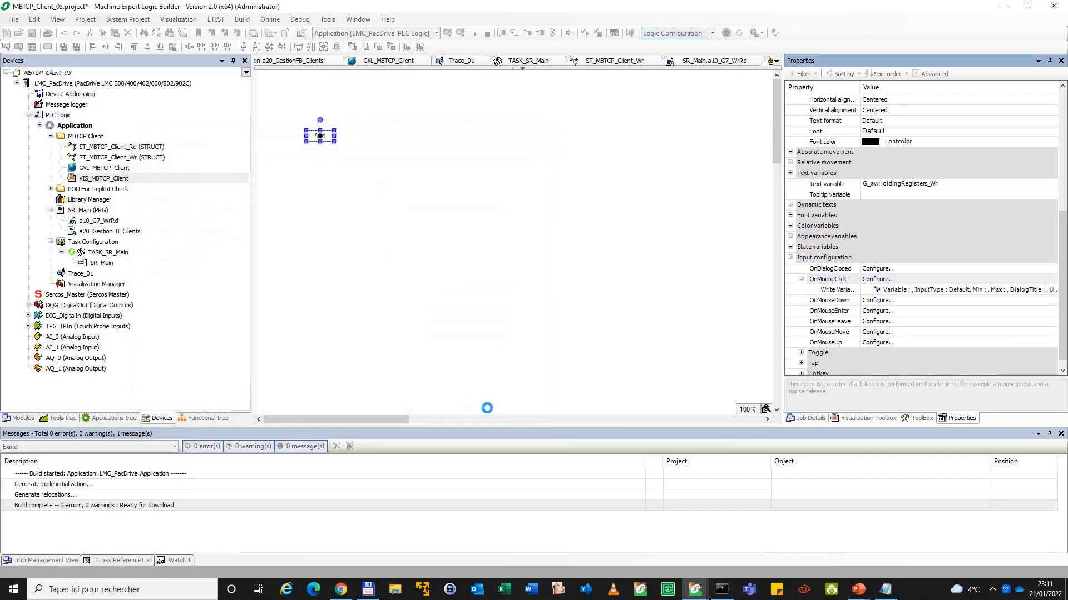
Append a bracketed array index to the text variable G_awHoldingRegisters_Wr and insert the $FIRSTDIM$ placeholder in it
click(881, 185)
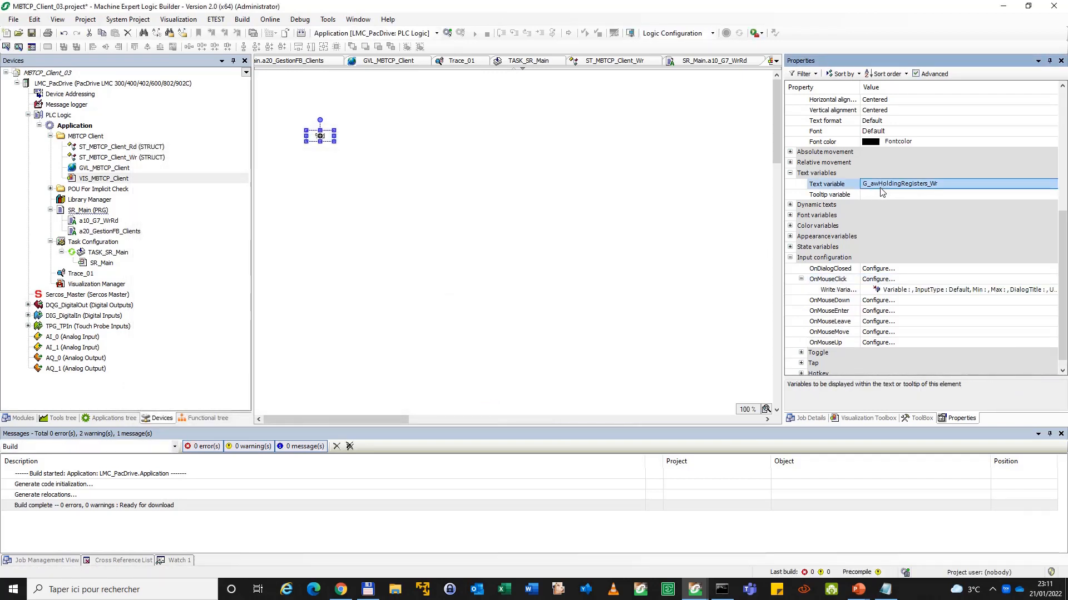
click(964, 182)
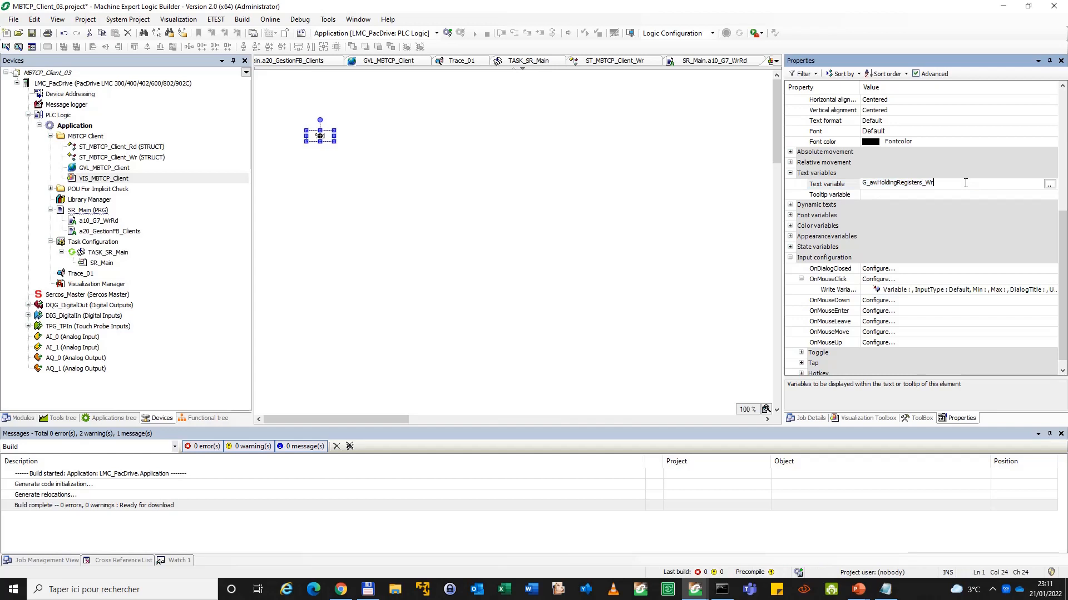
text([1)
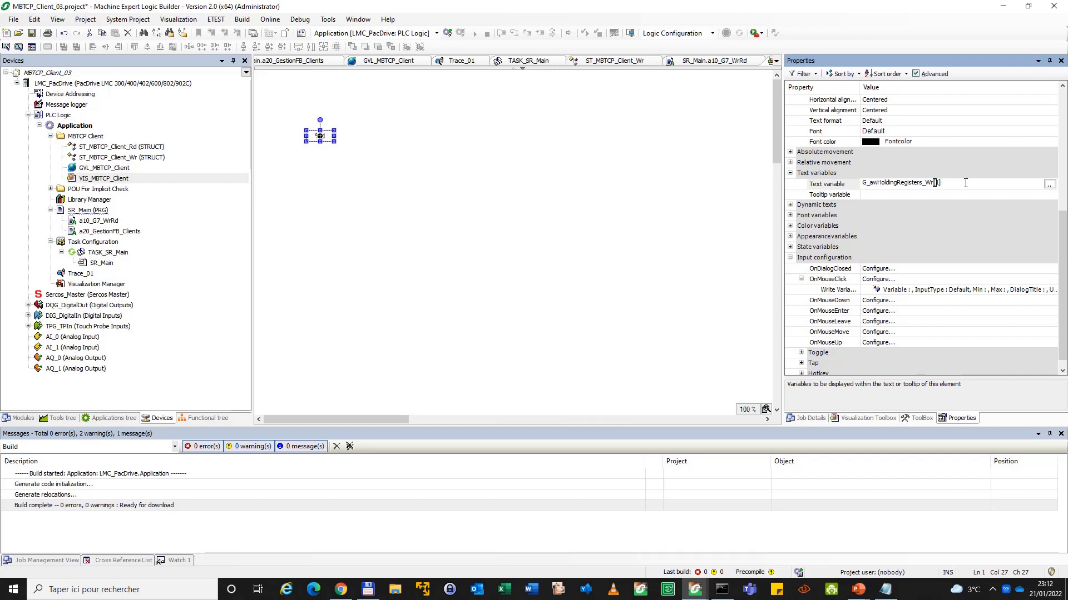
key(BackSpace)
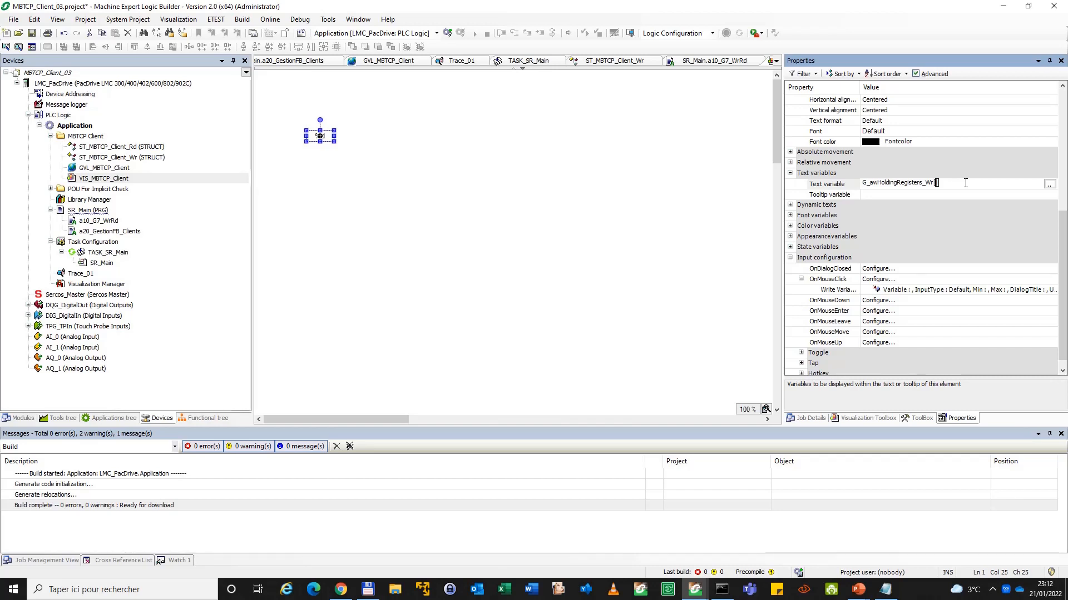
text(FIR)
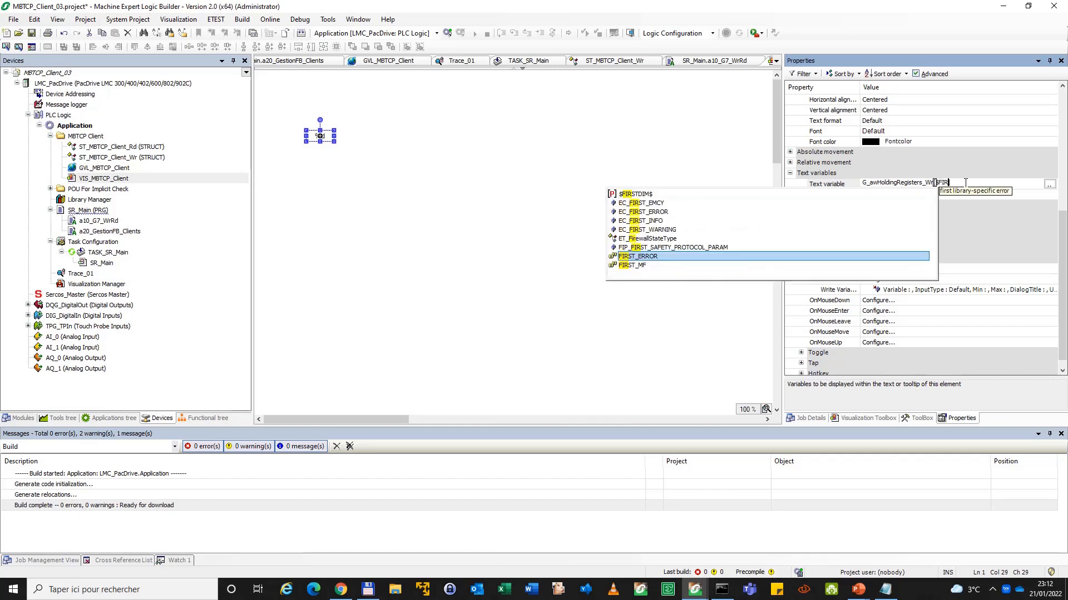
key(Up)
key(Up)
key(Up)
key(Up)
key(Up)
key(Up)
key(Up)
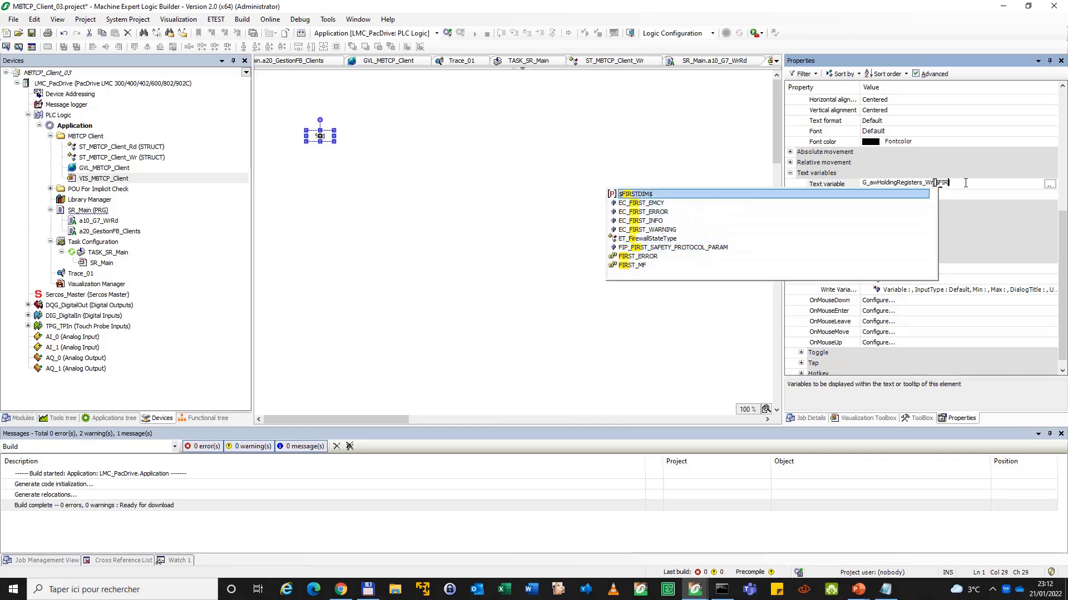
key(Return)
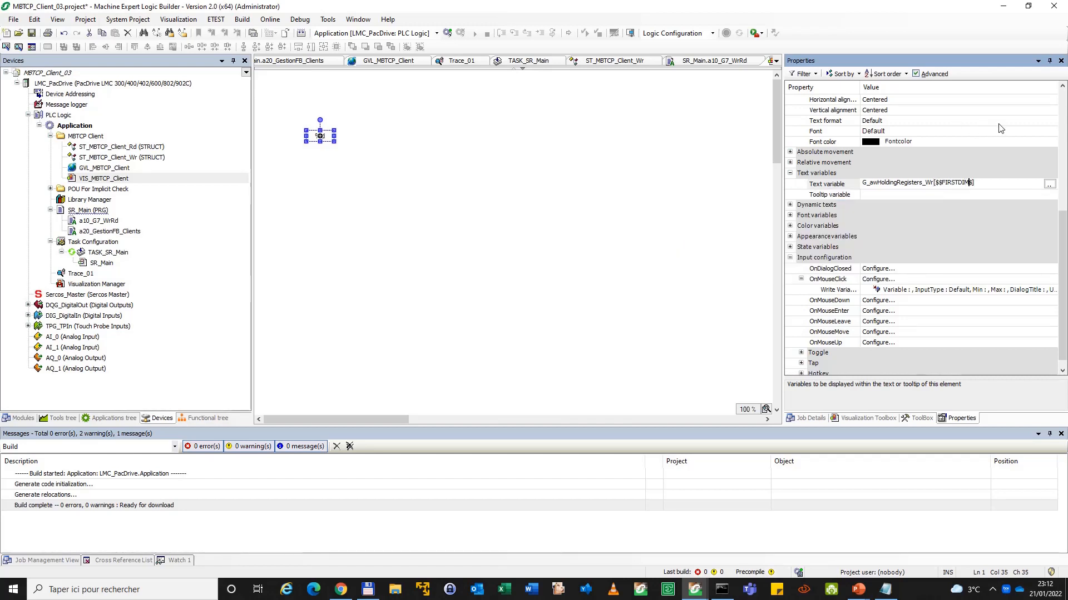
Remove the extra dollar sign and commit the text variable as G_awHoldingRegisters_Wr[$FIRSTDIM$]
key(Left)
key(Left)
key(Left)
key(Left)
key(Left)
key(Left)
key(Left)
key(Left)
key(Left)
key(Return)
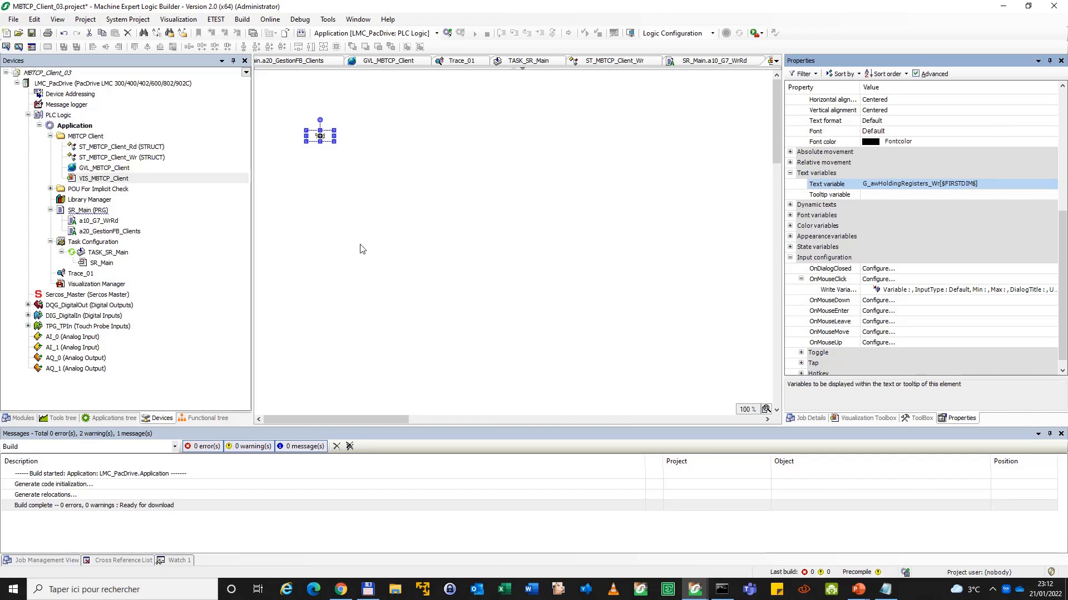
Duplicate the %d rectangle and place one copy well below the original on the canvas
click(329, 159)
click(328, 140)
click(366, 164)
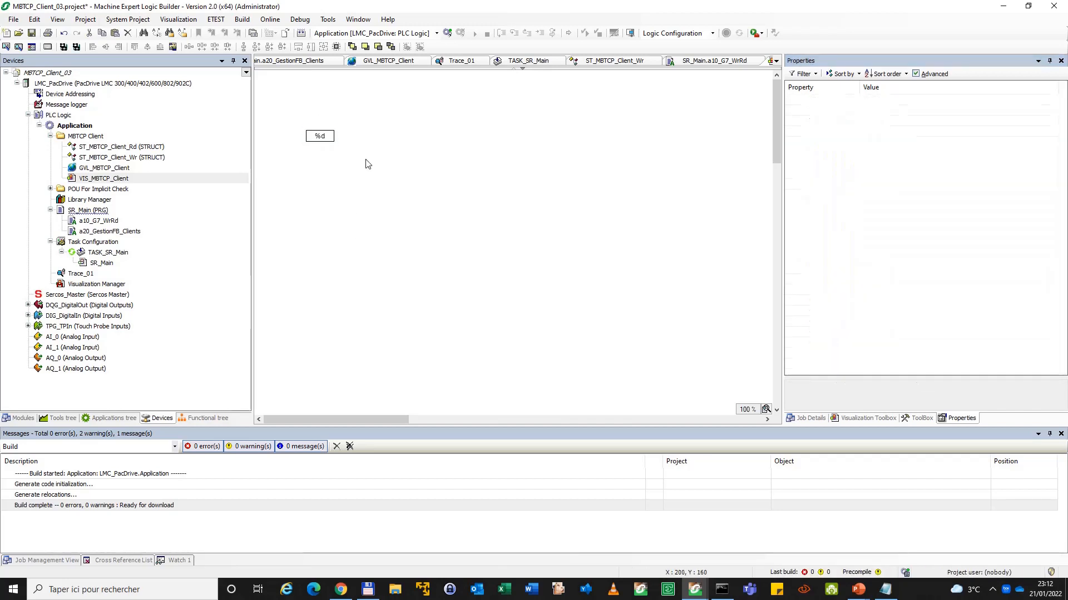
drag(321, 136, 314, 322)
click(328, 140)
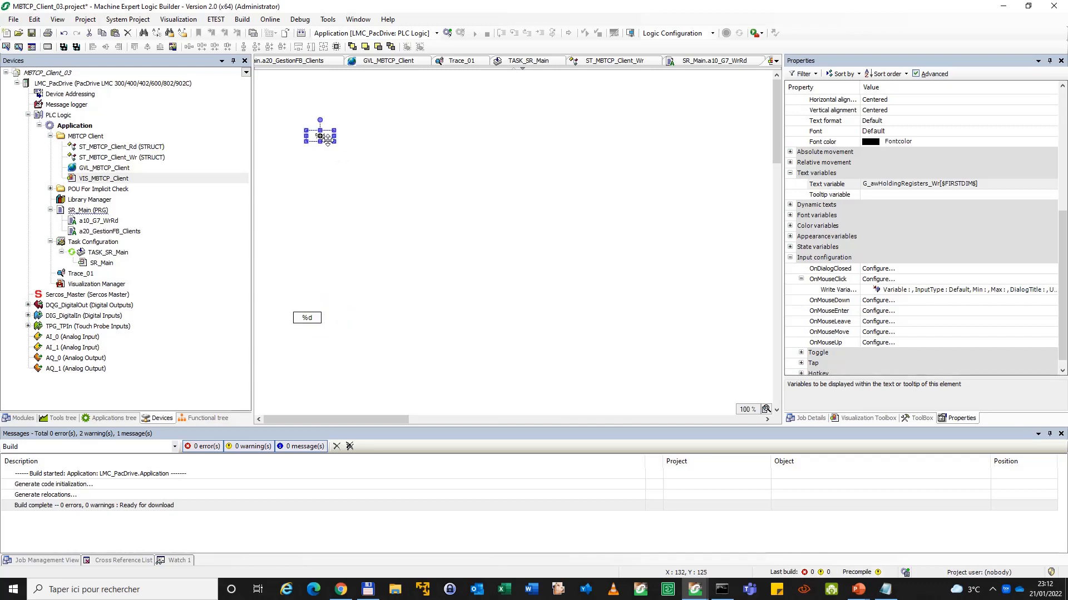
Move the upper %d rectangle slightly up and to the left, to about X 76, Y 70
drag(327, 142, 318, 122)
click(344, 149)
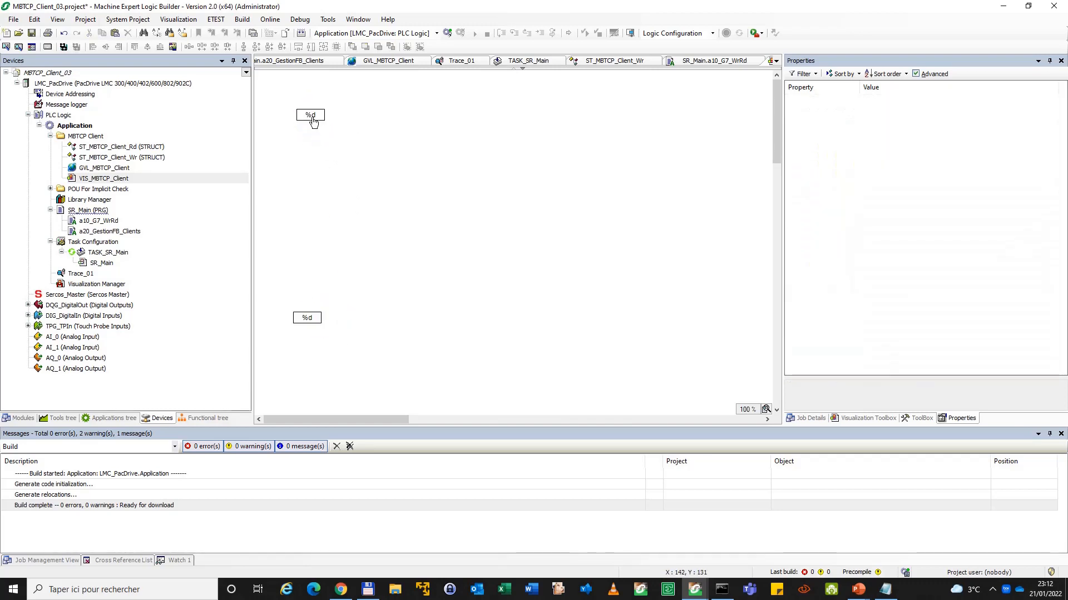
click(312, 117)
click(352, 143)
Open Multiply Visu Element for the upper rectangle and set the totals to 16 horizontal and 4 vertical elements
click(318, 122)
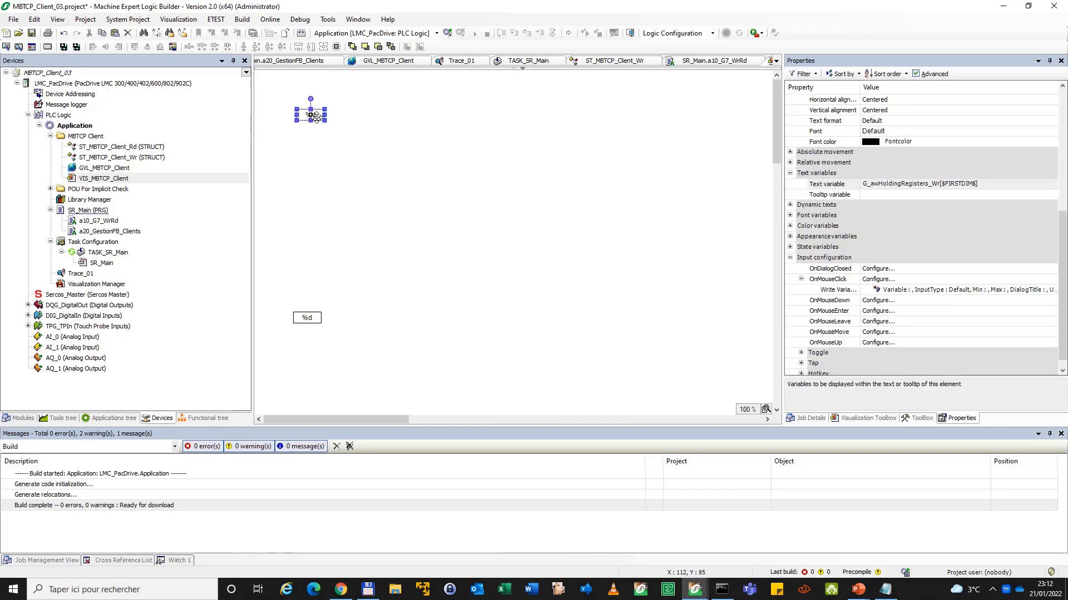
right_click(317, 118)
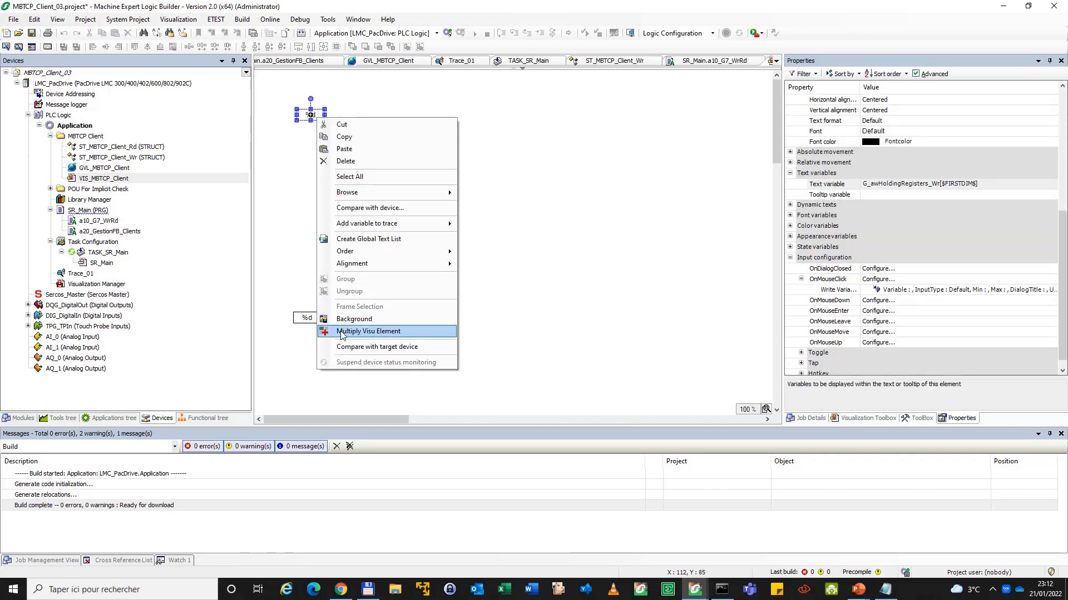
click(376, 332)
double_click(457, 258)
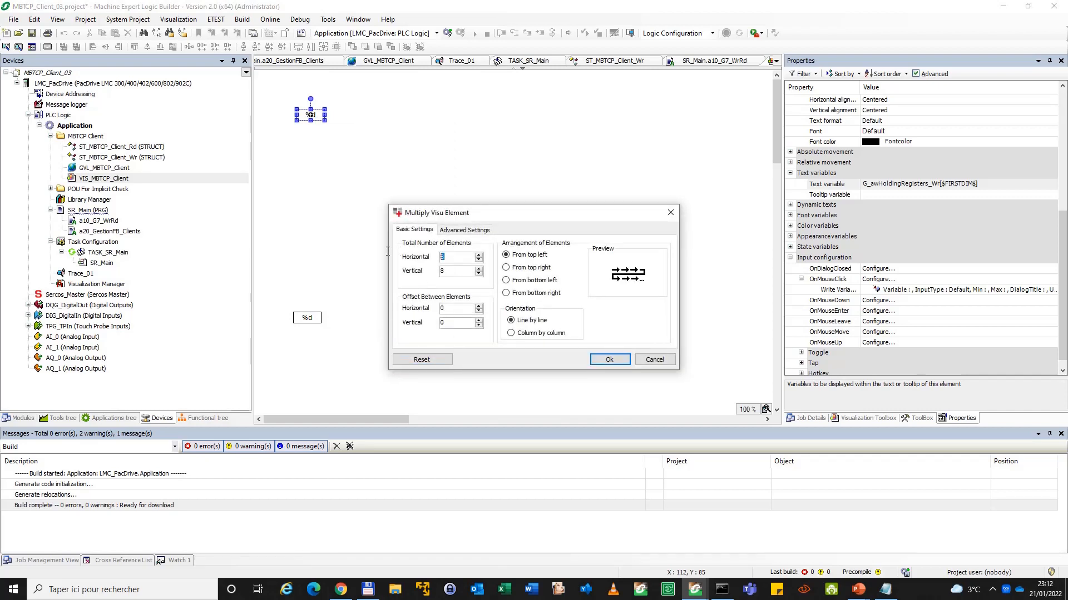
text(16)
double_click(449, 270)
Arrange the multiplied elements from top left, line by line, and generate the grid
click(526, 269)
click(520, 293)
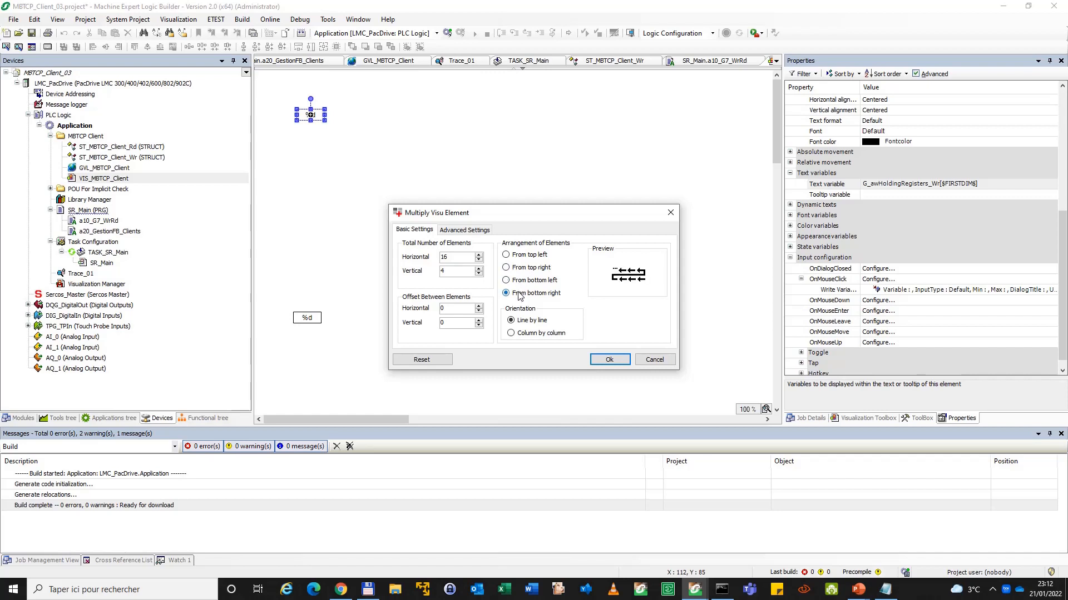
click(521, 258)
click(535, 339)
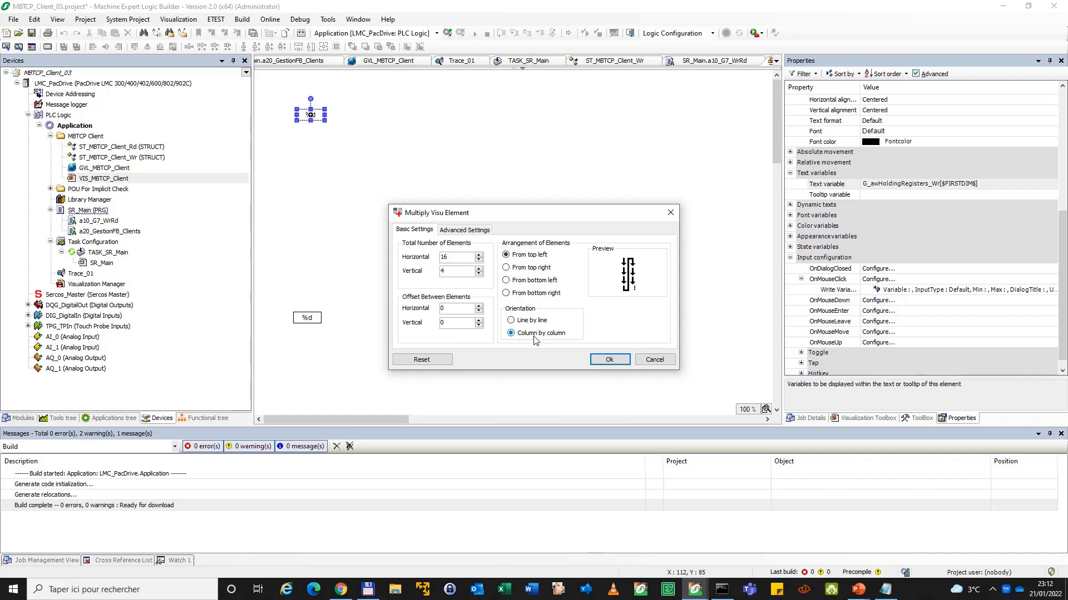
click(531, 320)
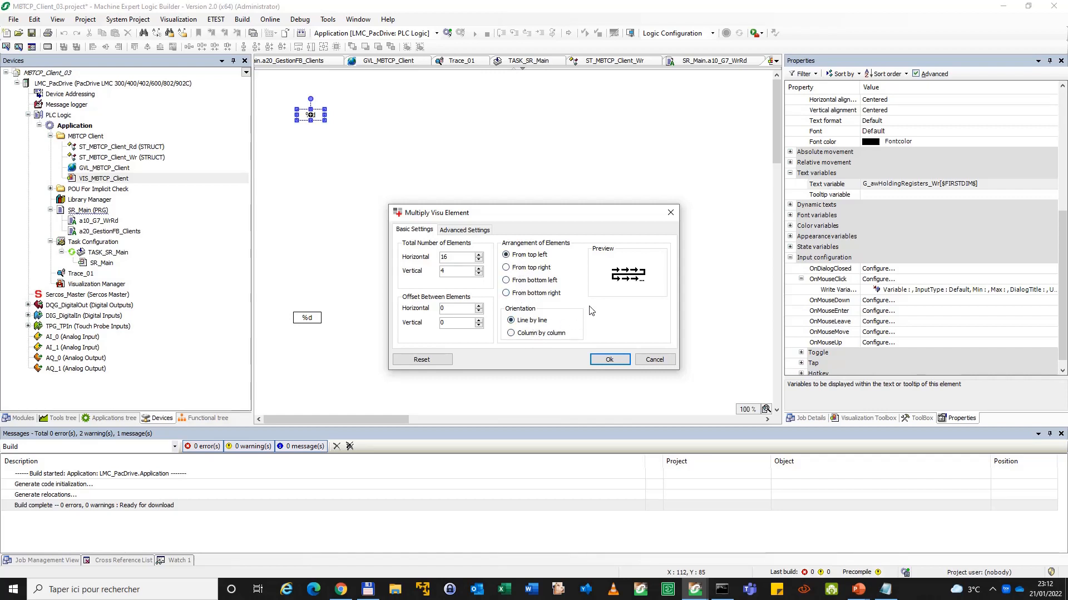
click(612, 359)
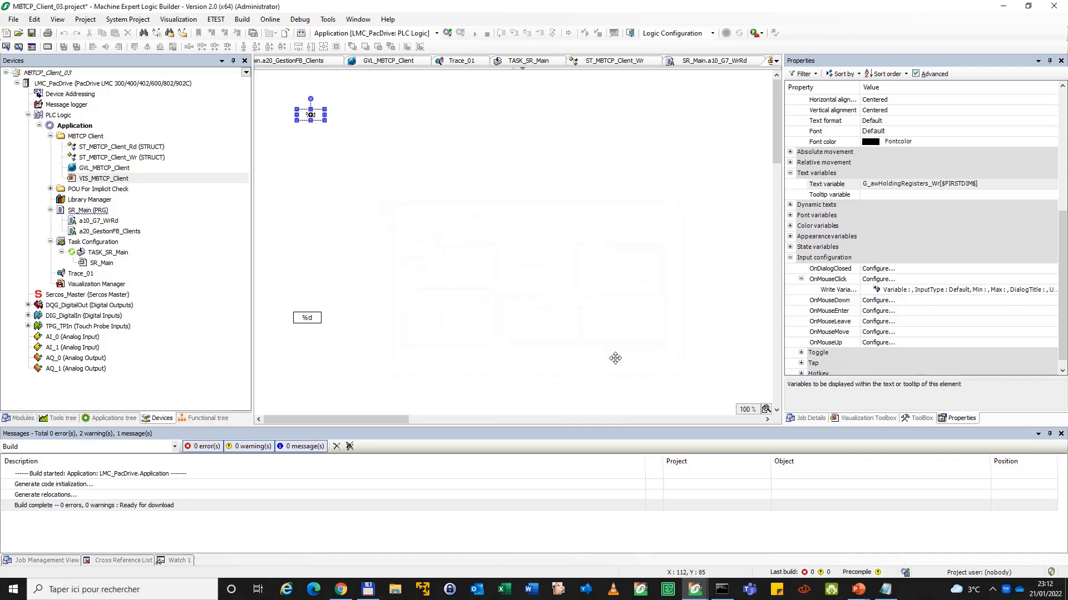
click(554, 266)
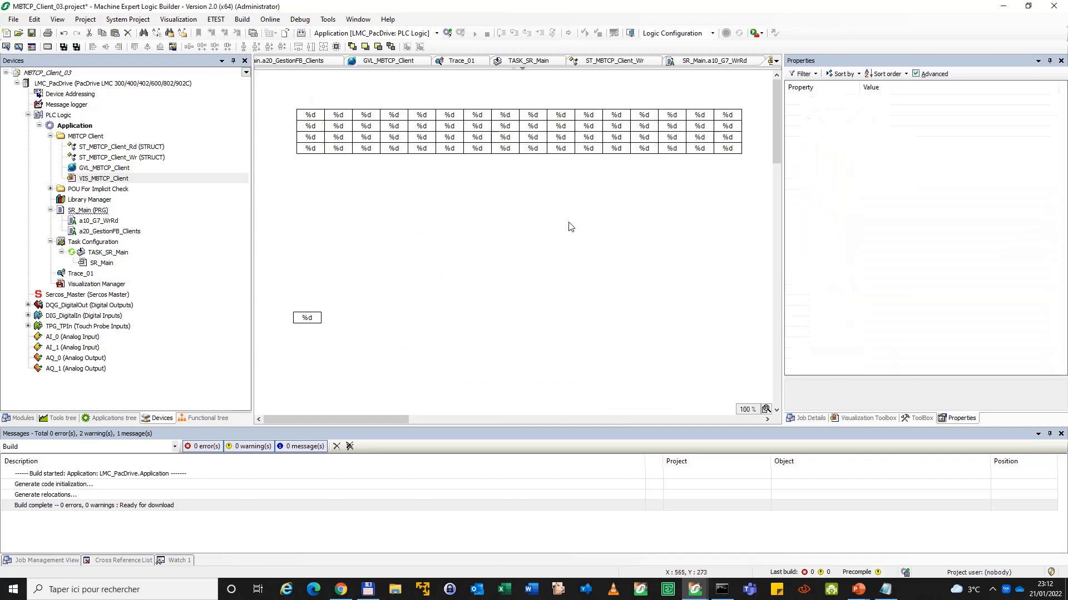
Check the text variable of a bottom-row cell, and group all rectangles of the 16 by 4 grid
click(589, 151)
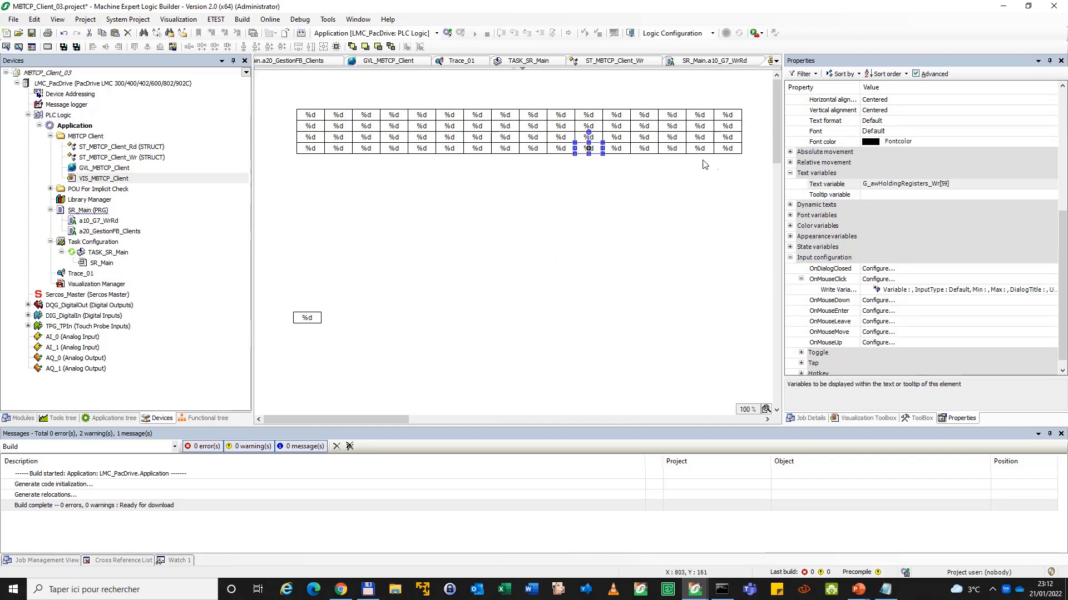
drag(744, 166, 297, 98)
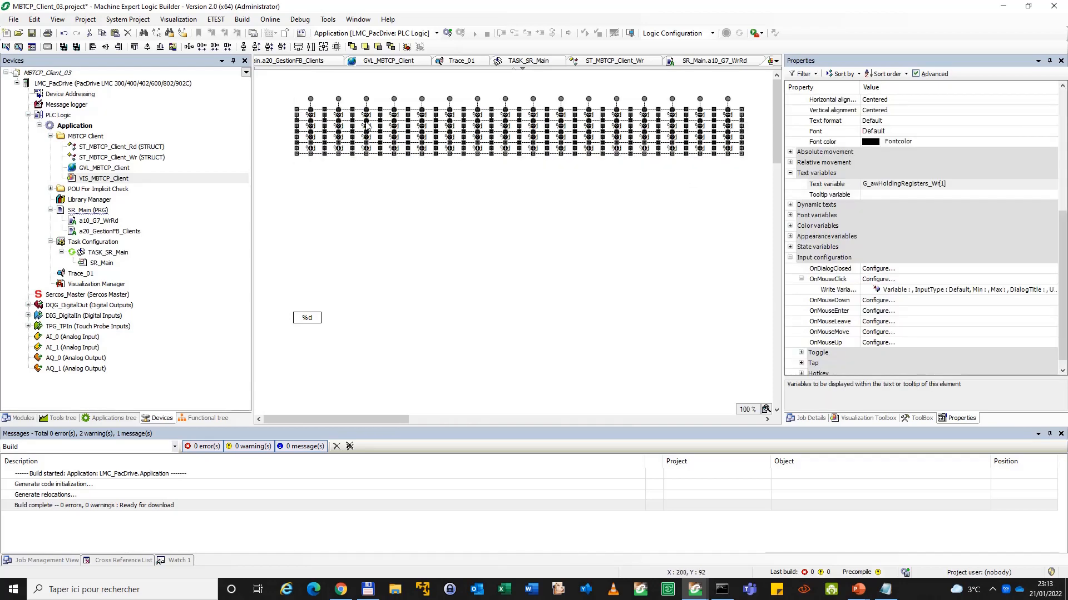
right_click(366, 125)
click(394, 252)
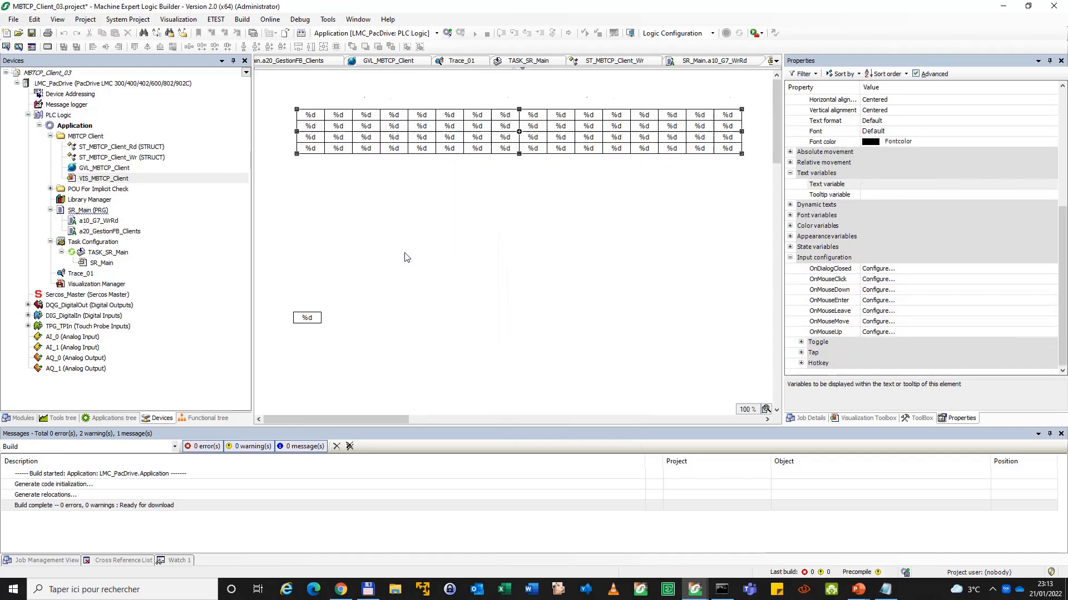
click(909, 140)
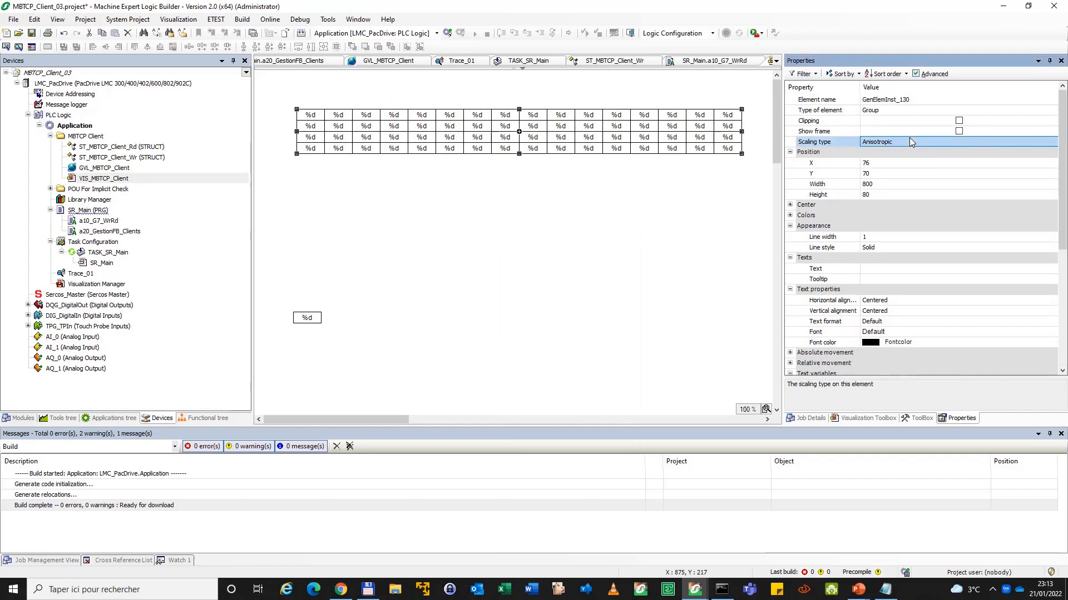
Set the grouped upper grid's scaling type to Fixed, and move the single %d rectangle below the grid to about X 86, Y 207
click(909, 140)
click(902, 167)
drag(312, 324, 322, 195)
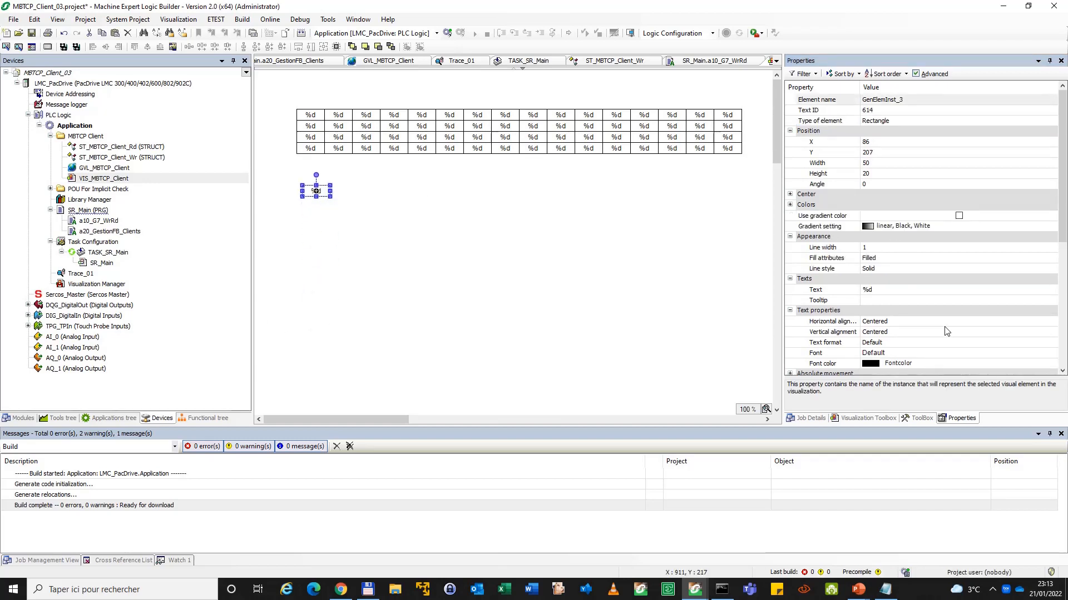
Set the single rectangle's text variable to G_awHoldingRegisters_Rd[$FIRSTDIM$]
scroll(947, 332, down, 6)
click(923, 217)
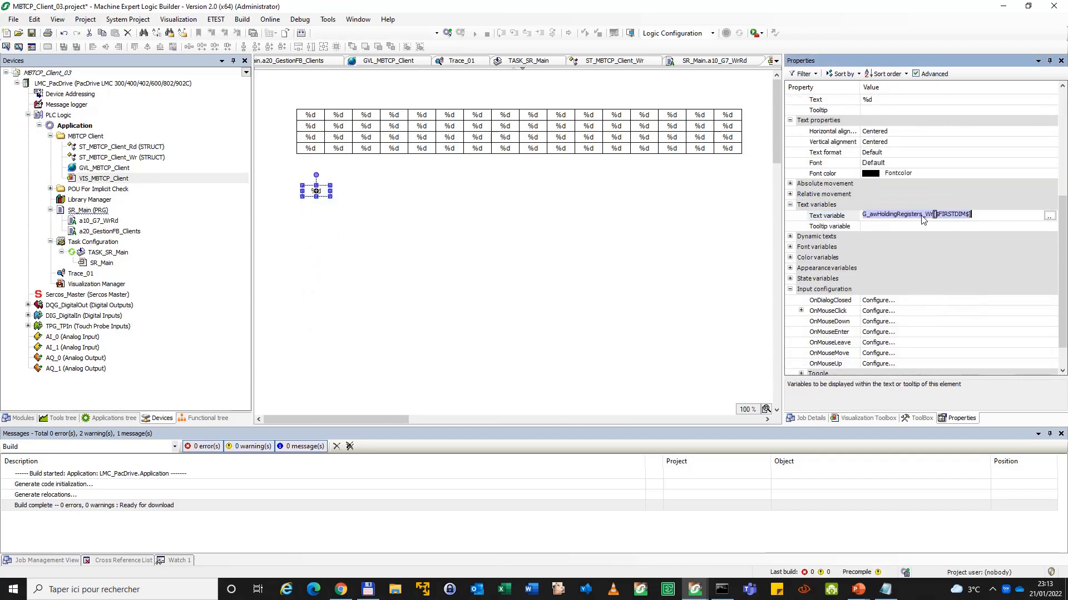
click(933, 214)
key(BackSpace)
key(Delete)
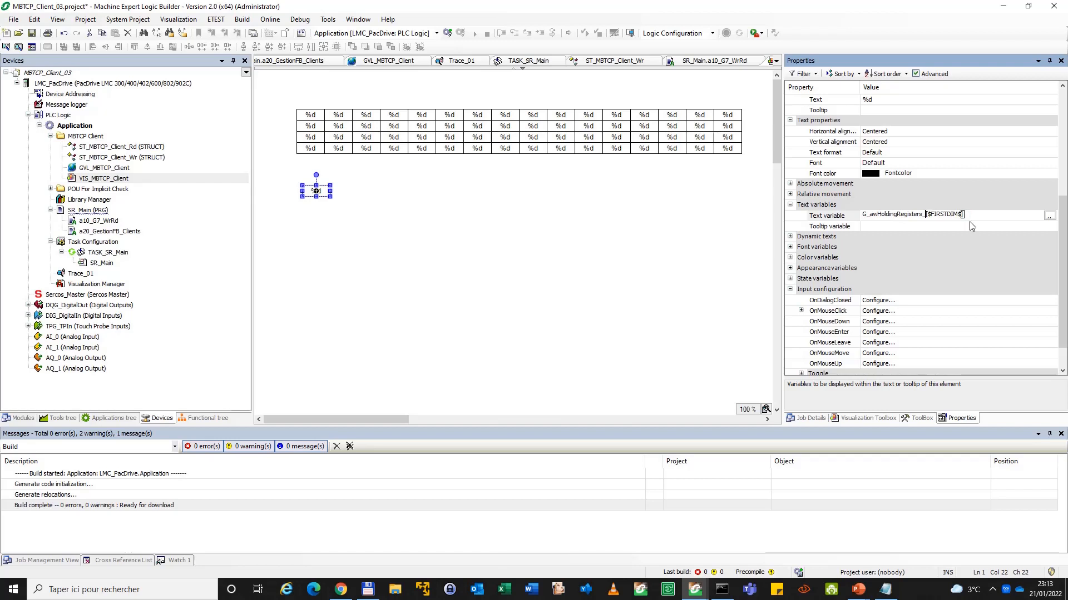
text(Rd)
key(Return)
key(Return)
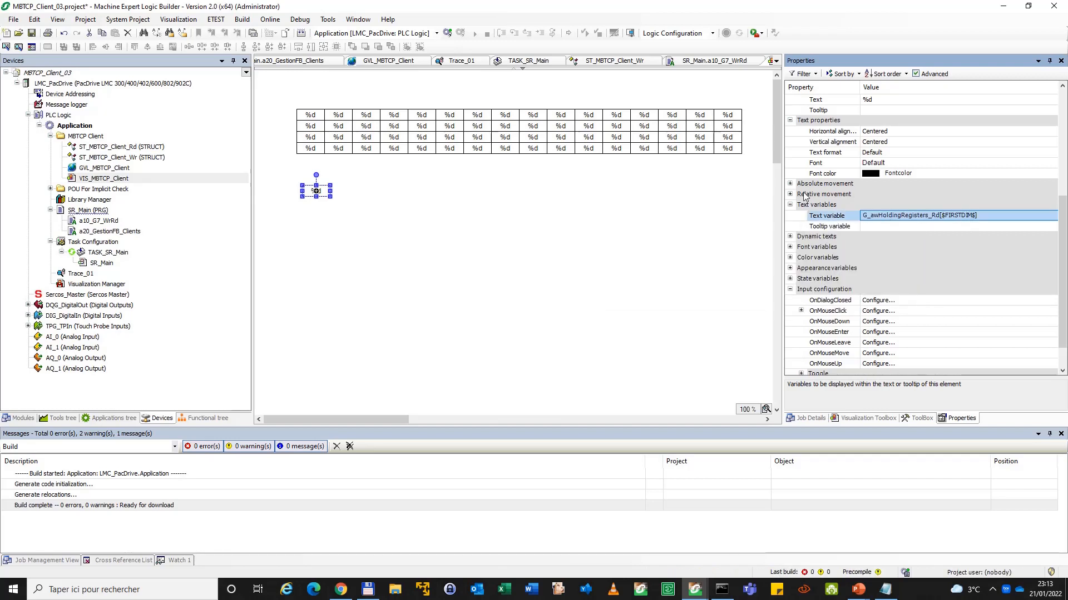
Remove the Write Variable action from the single rectangle's OnMouseClick input configuration
scroll(894, 300, down, 1)
click(801, 279)
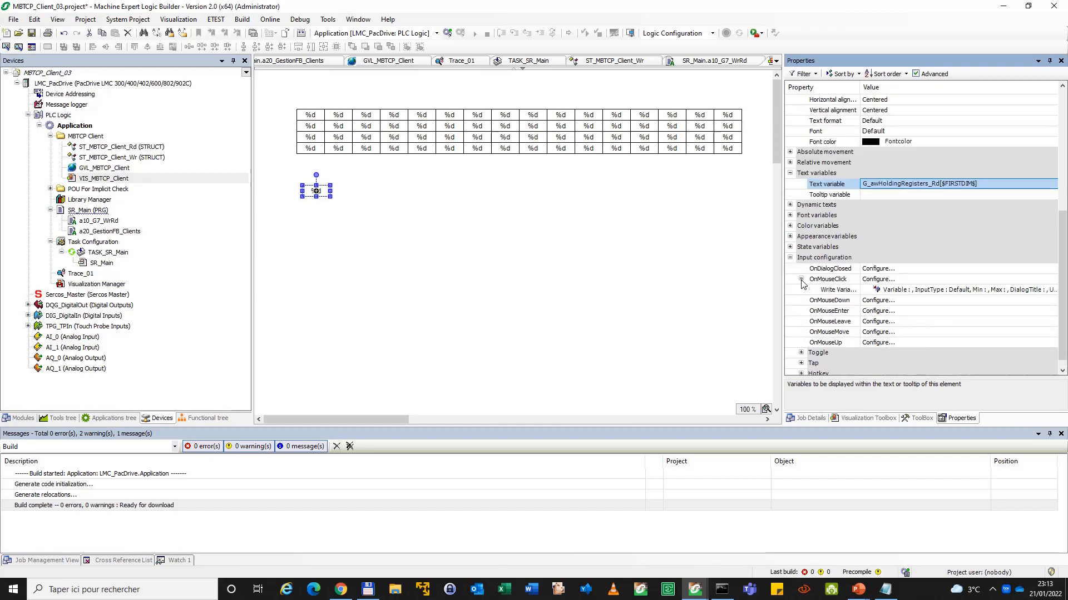
click(916, 293)
click(264, 135)
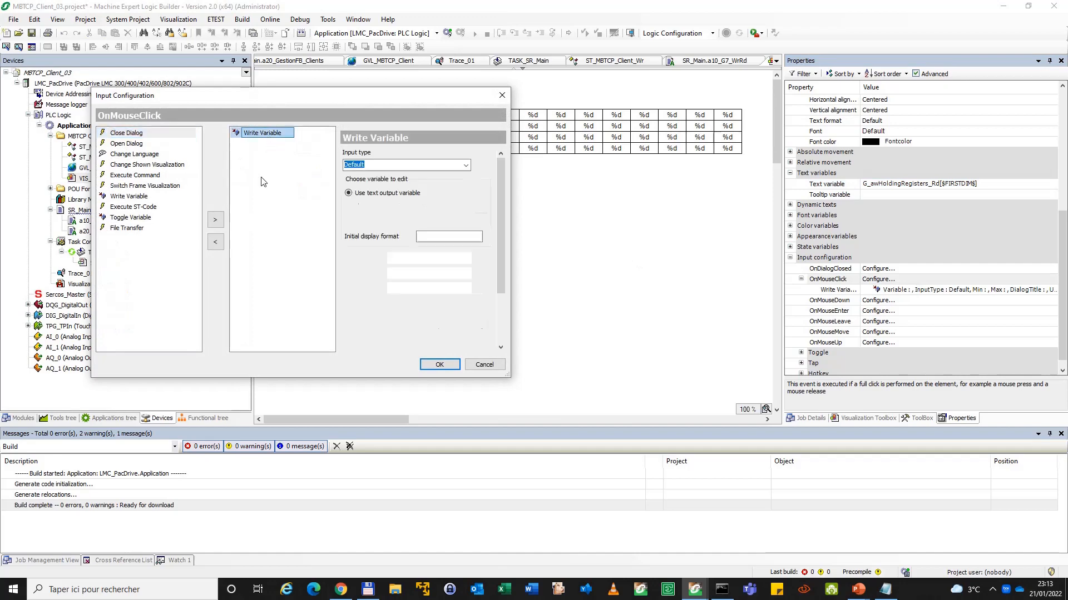
click(216, 242)
click(439, 365)
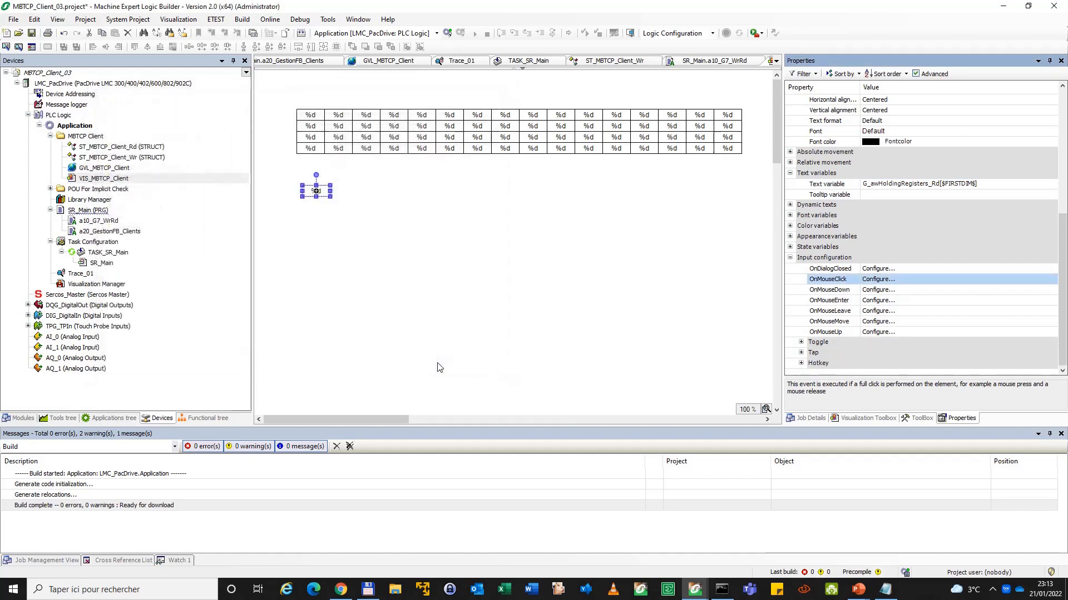
Set the single rectangle's normal-state fill color to Elementbackgroundcolor
scroll(864, 261, up, 7)
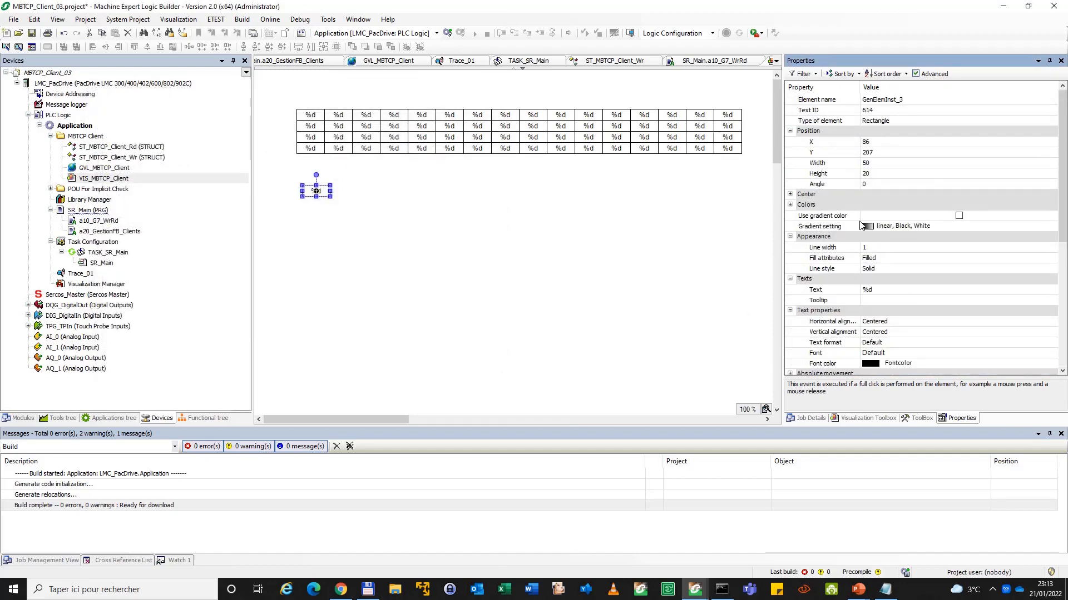
click(790, 205)
click(801, 215)
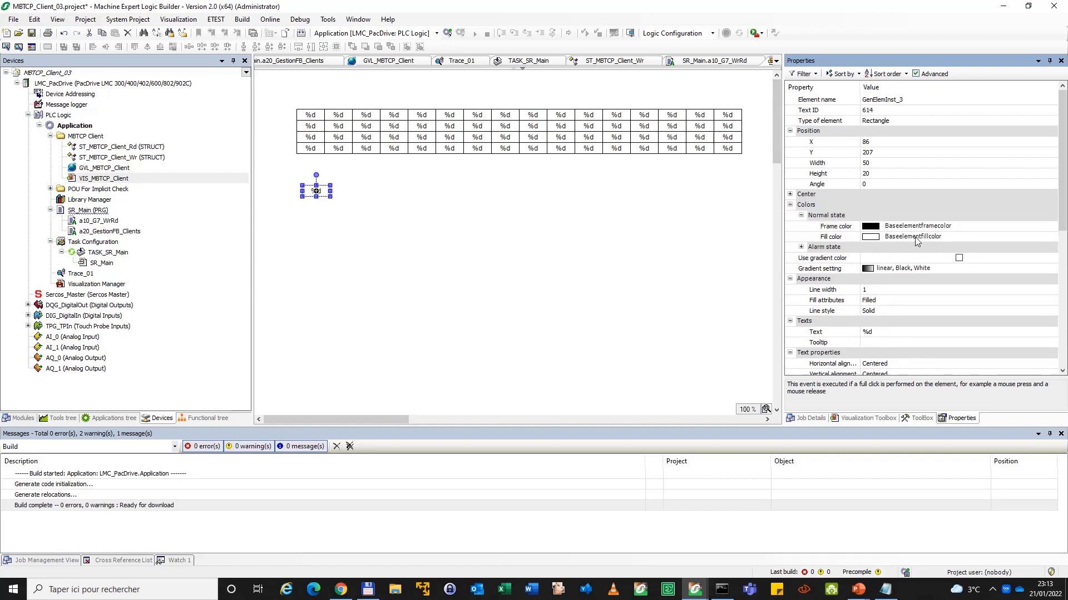
click(949, 238)
click(949, 237)
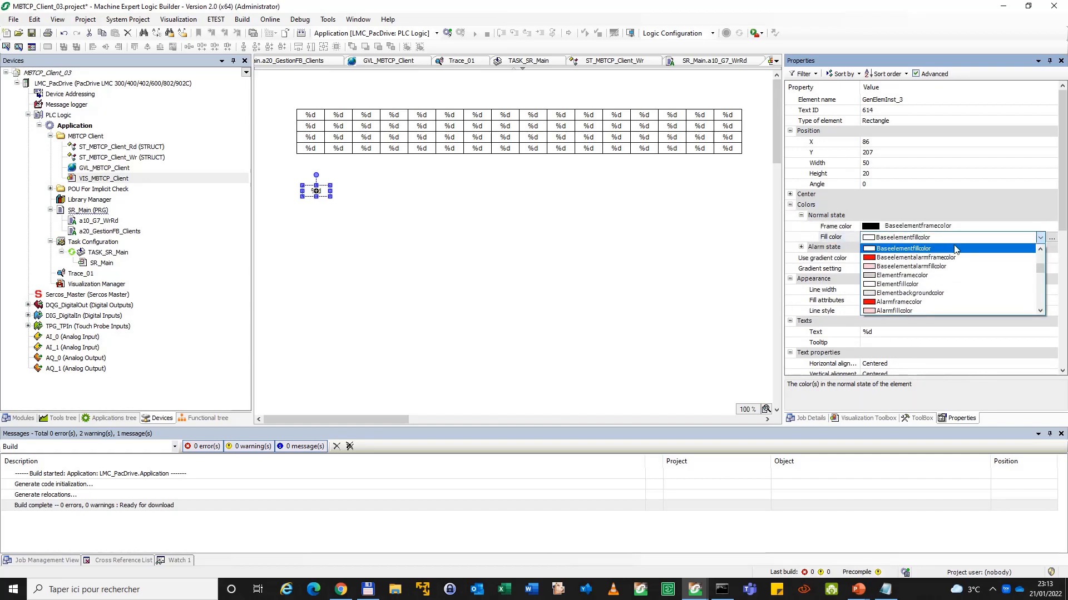
click(923, 293)
click(496, 303)
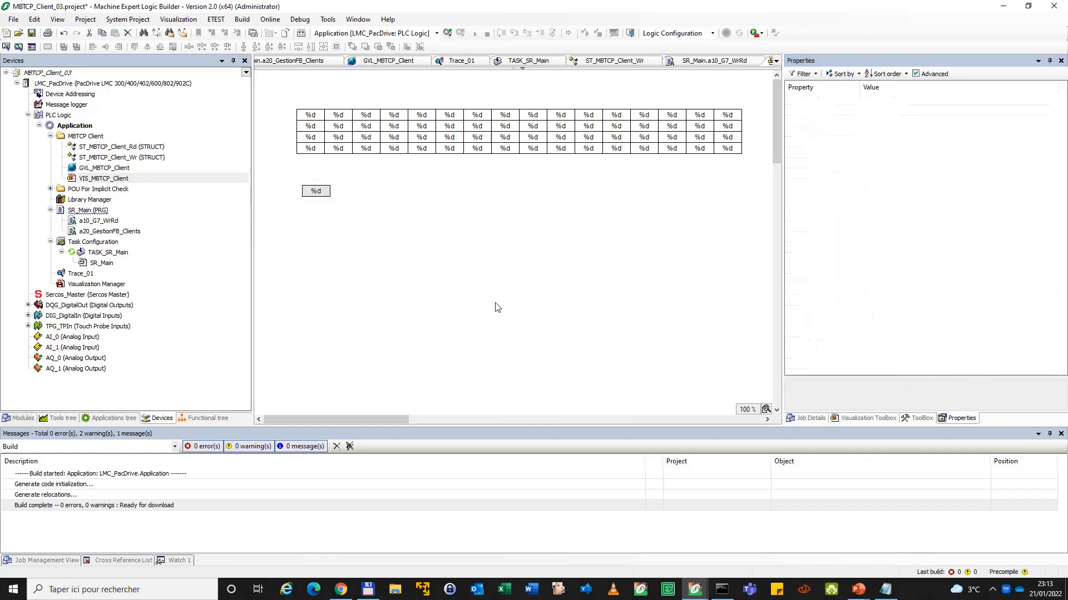
Duplicate the grey %d rectangle and place one of the two further down, at about X 44, Y 394
click(321, 194)
key(ctrl+v)
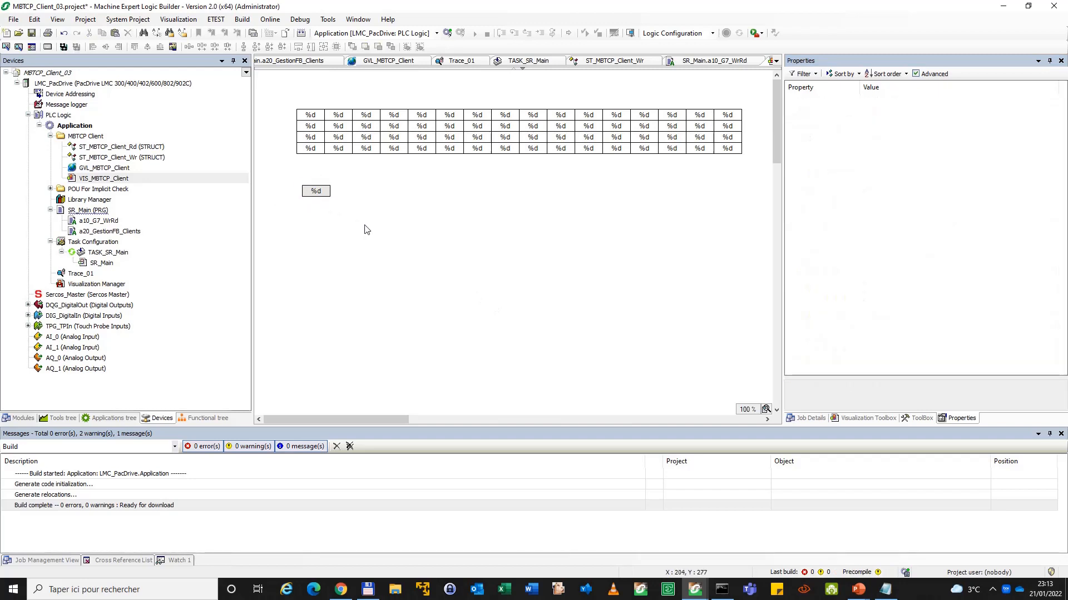
drag(325, 197, 297, 297)
Multiply the grey rectangle just below the upper grid into 16 horizontal and 4 vertical elements, from top left, line by line
click(322, 209)
click(325, 201)
right_click(326, 200)
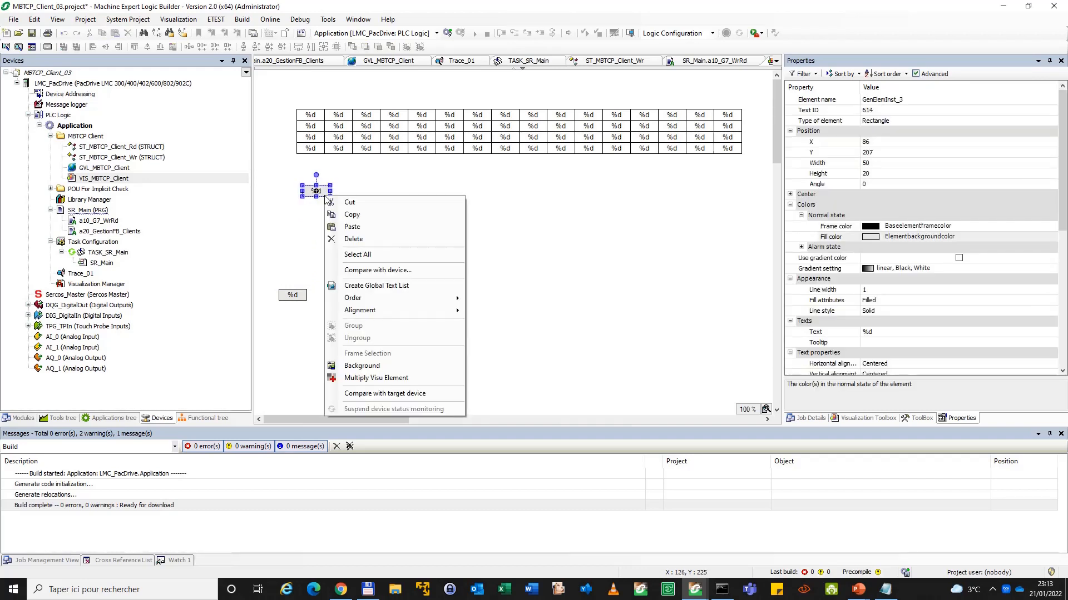
click(396, 378)
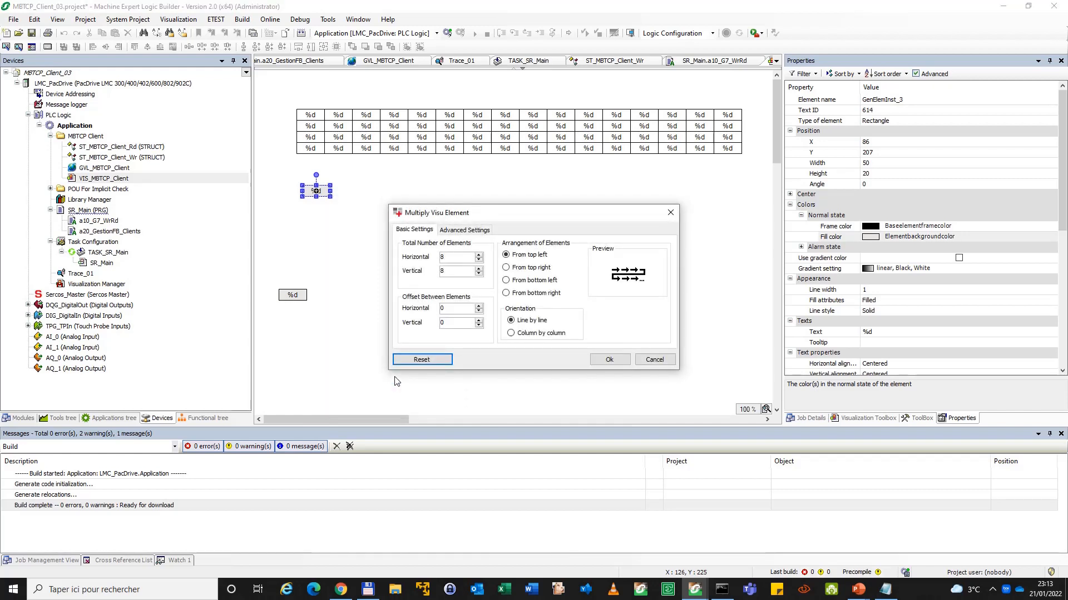
double_click(451, 257)
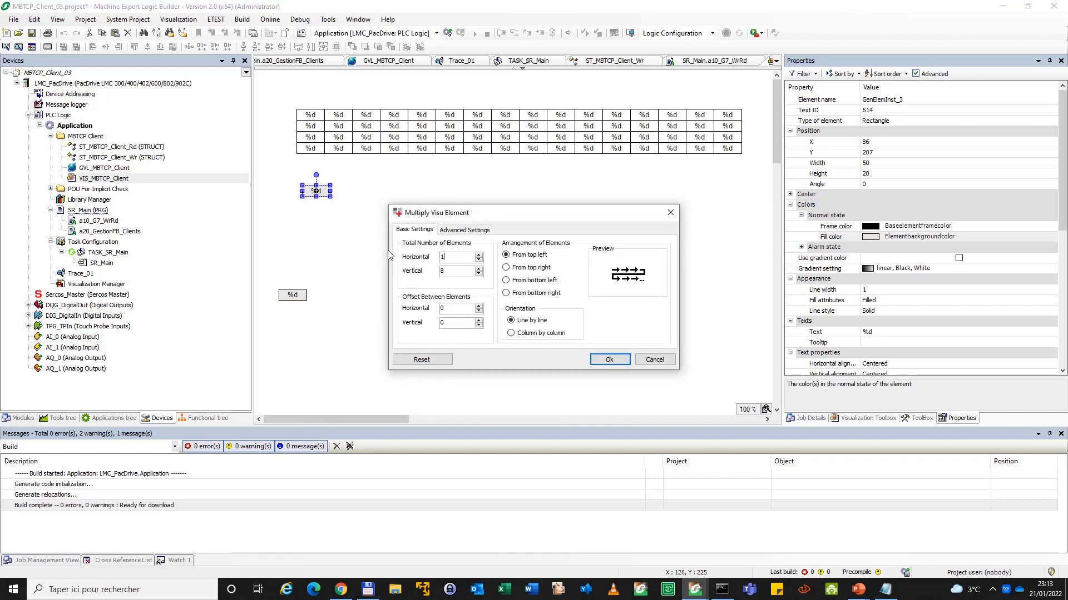
text(164)
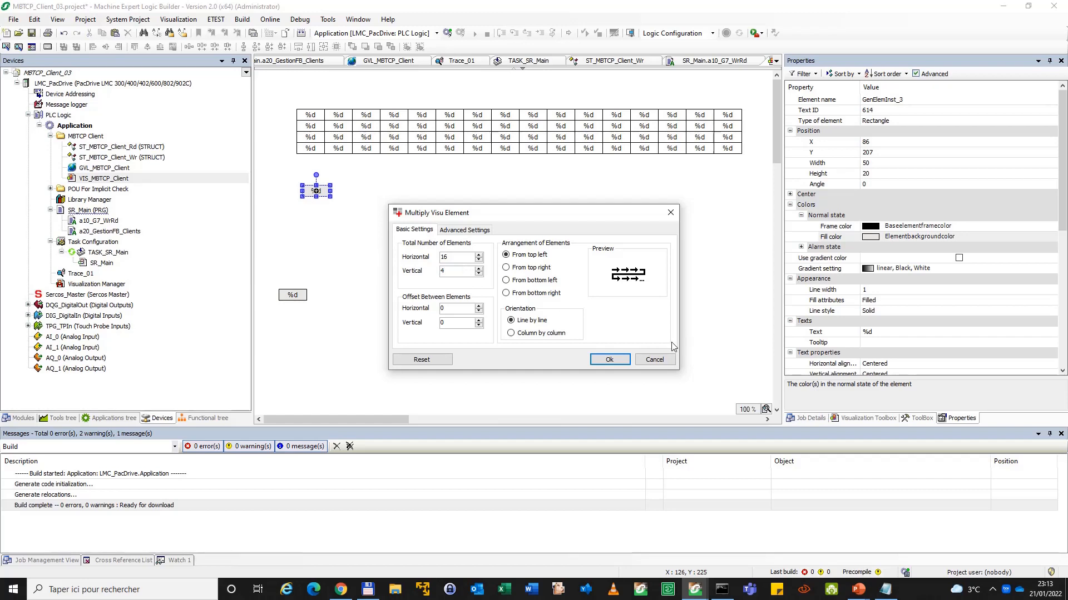
click(610, 360)
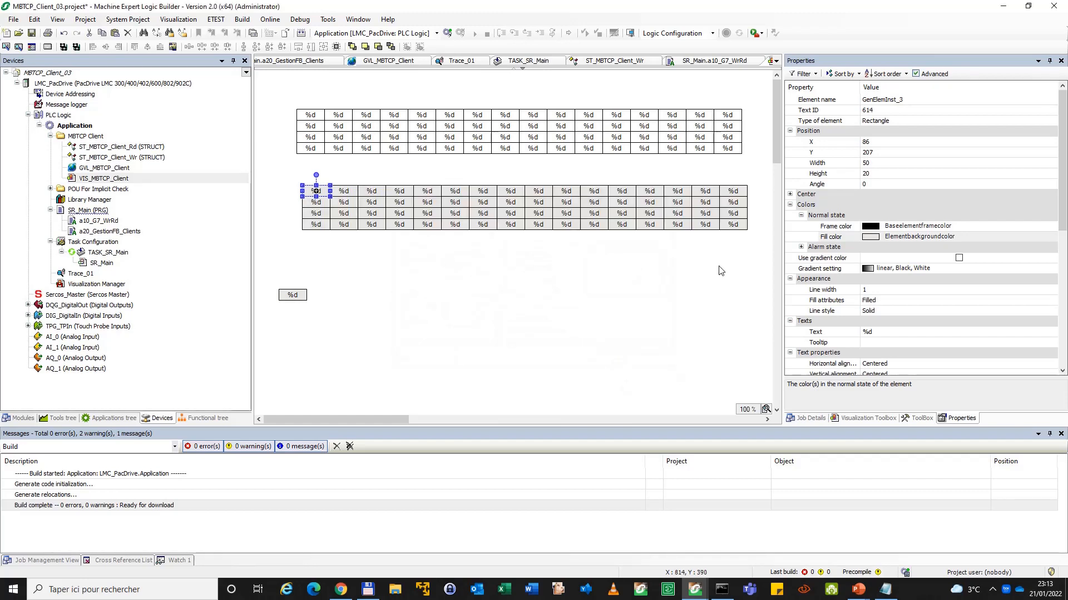
Check the text variables of two cells in the grey grid, and group all its rectangles
click(705, 225)
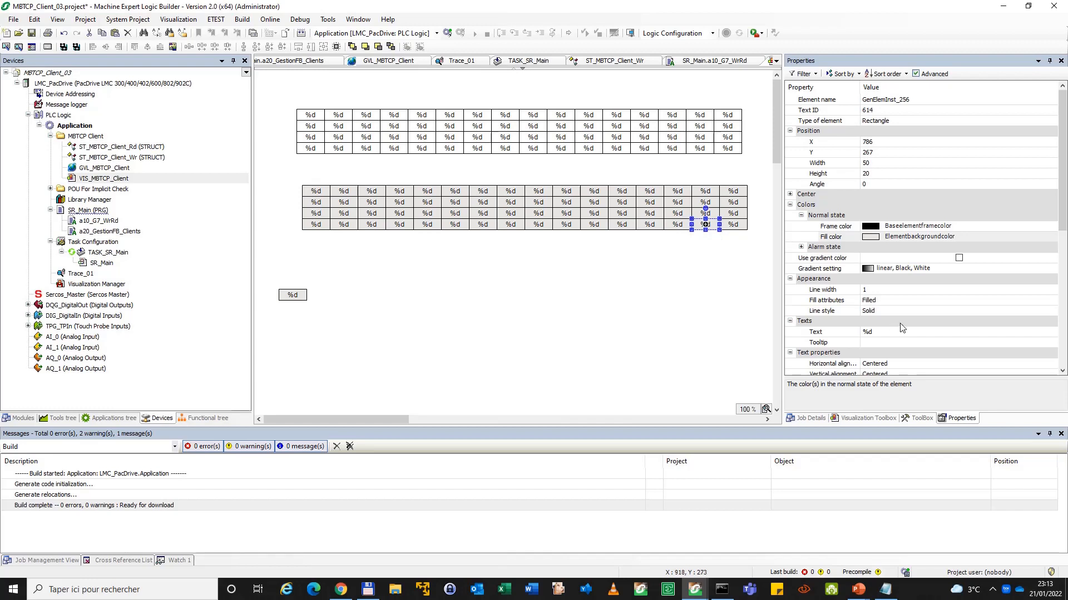
scroll(923, 298, down, 4)
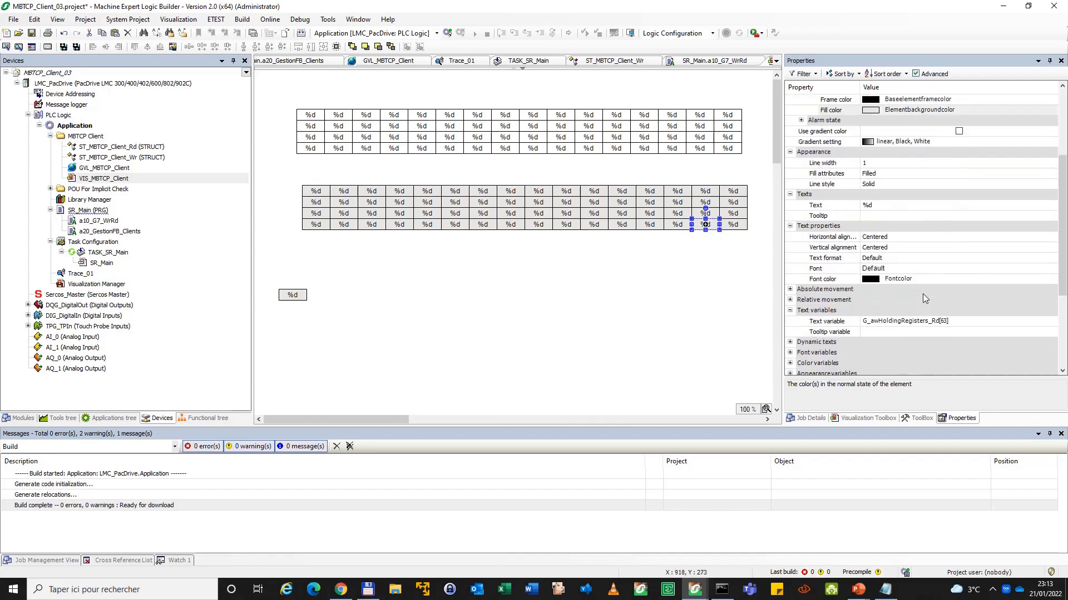
click(620, 216)
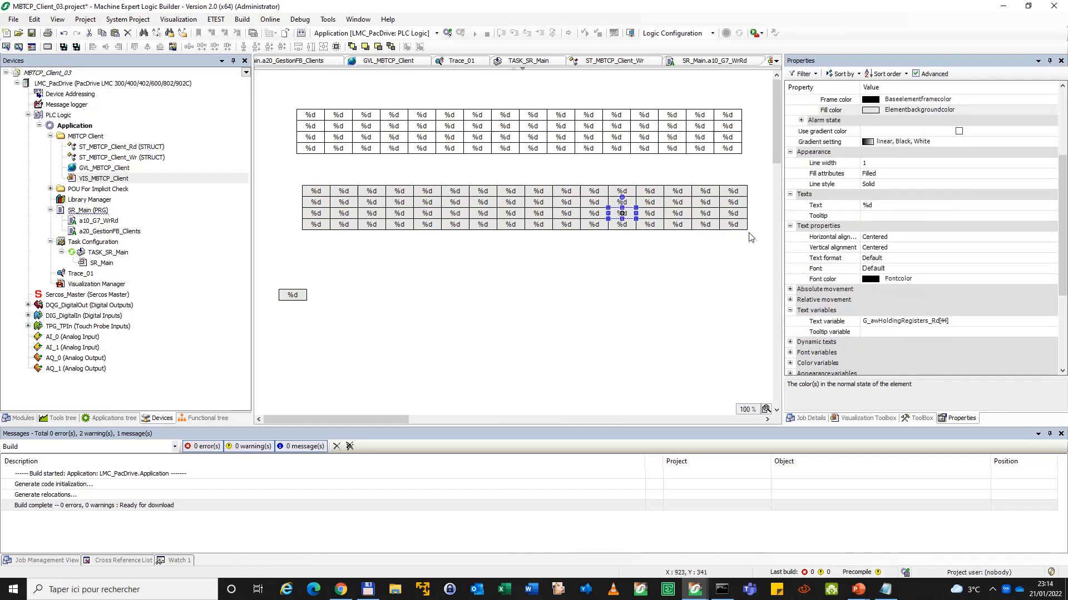
drag(752, 239, 288, 179)
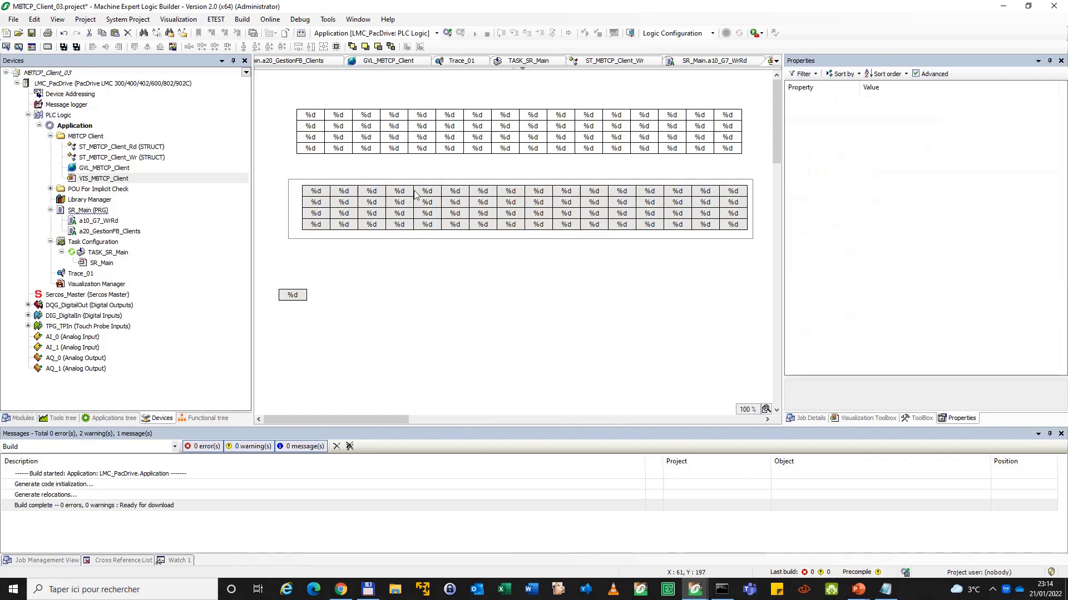
right_click(423, 200)
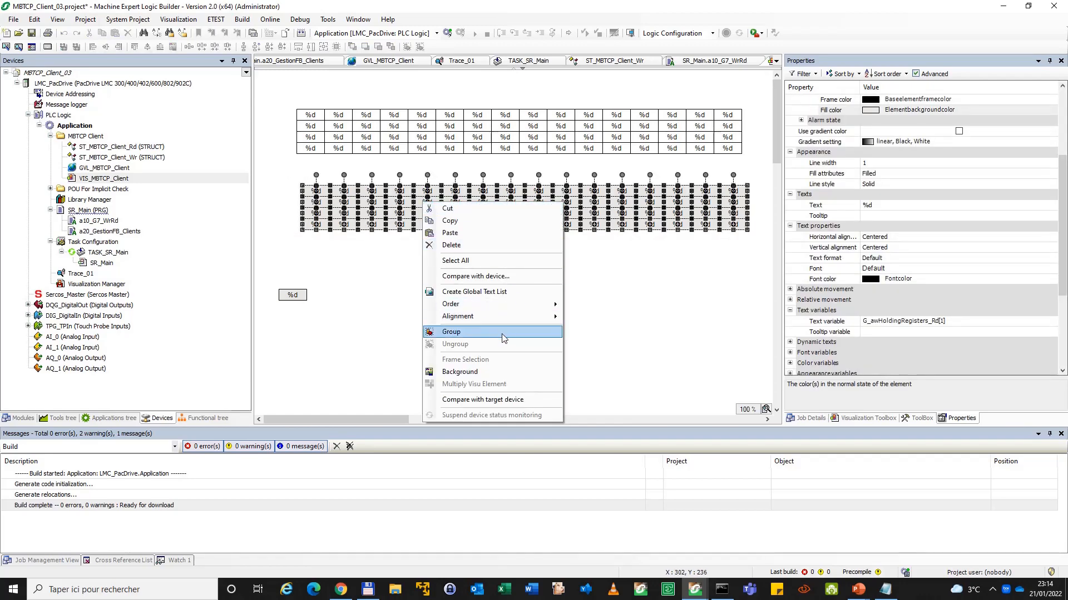
click(461, 333)
Set the scaling type of the grouped grey grid to Fixed
click(897, 143)
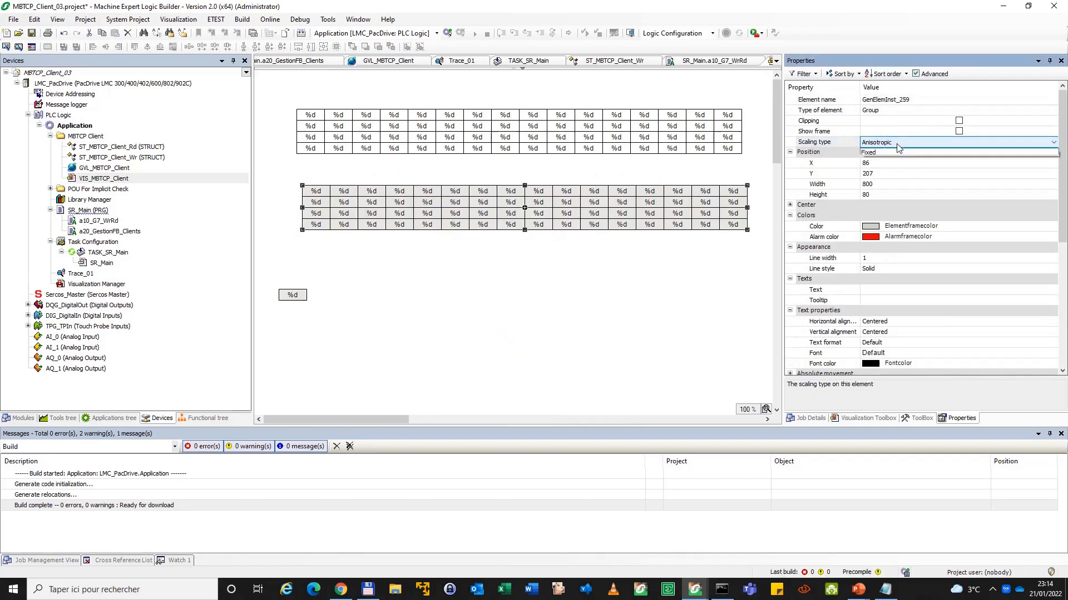
click(897, 143)
click(885, 167)
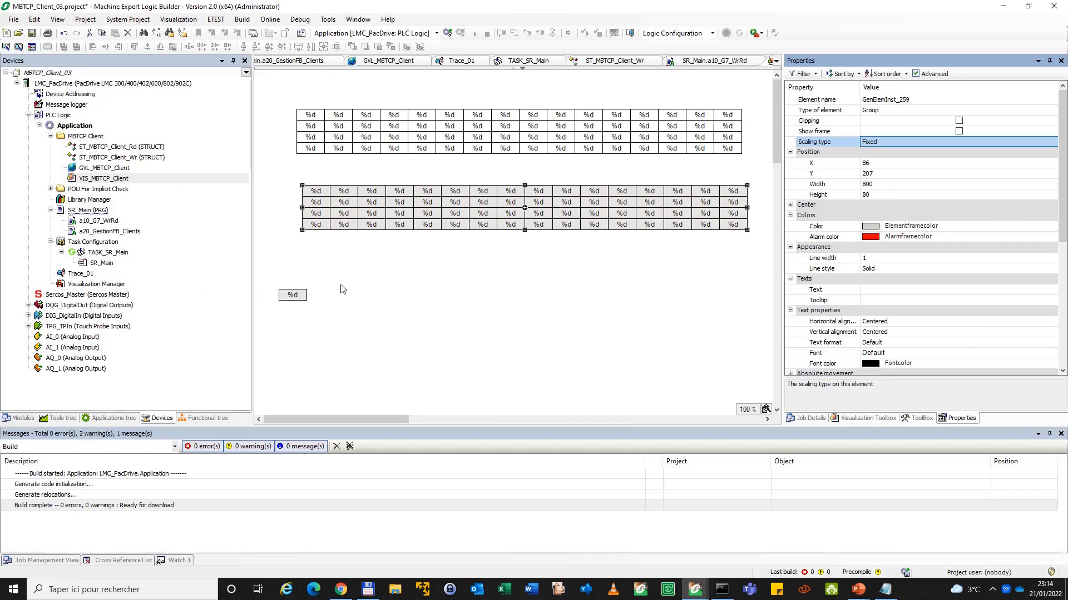
Copy the spare grey %d rectangle and place the copy left of the upper grid's first row, at about X 15, Y 73
click(297, 300)
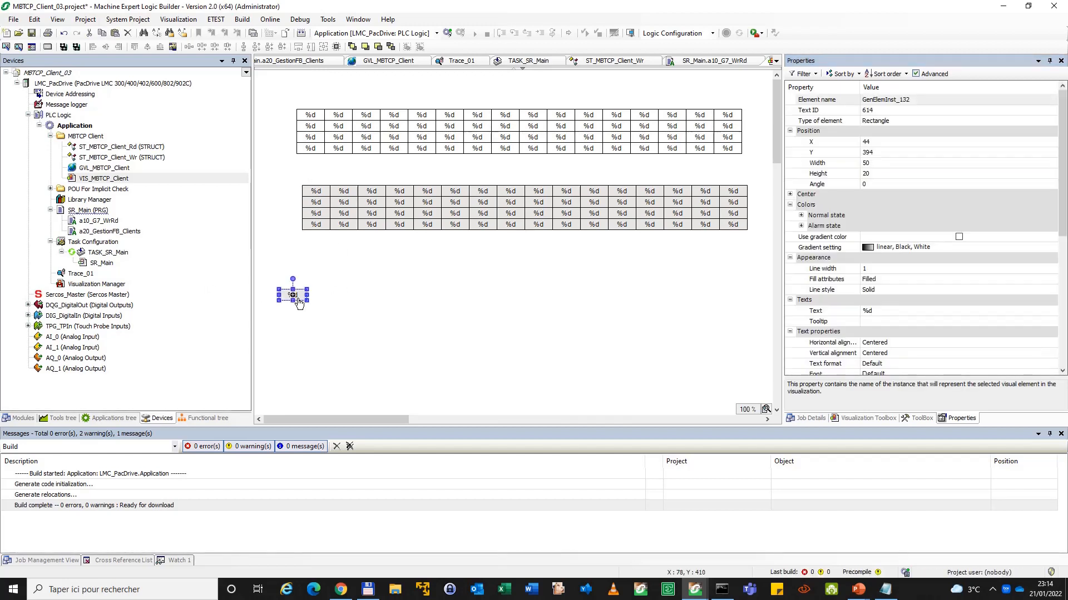
key(ctrl+c)
key(ctrl+v)
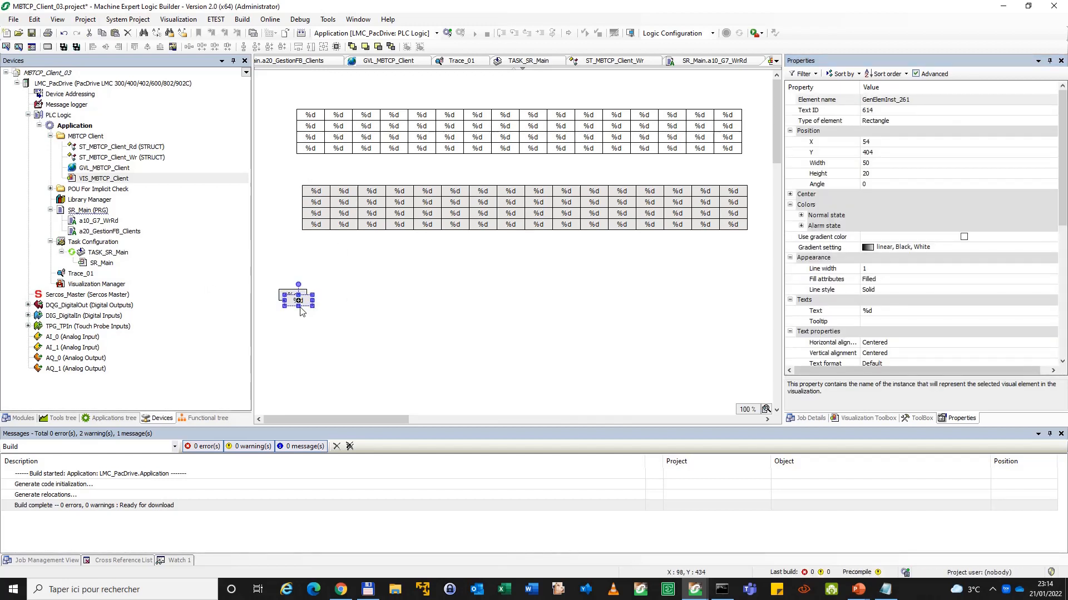
drag(299, 301, 277, 117)
Set the text of the rectangle beside the upper grid to 0 and clear its text variable
click(898, 311)
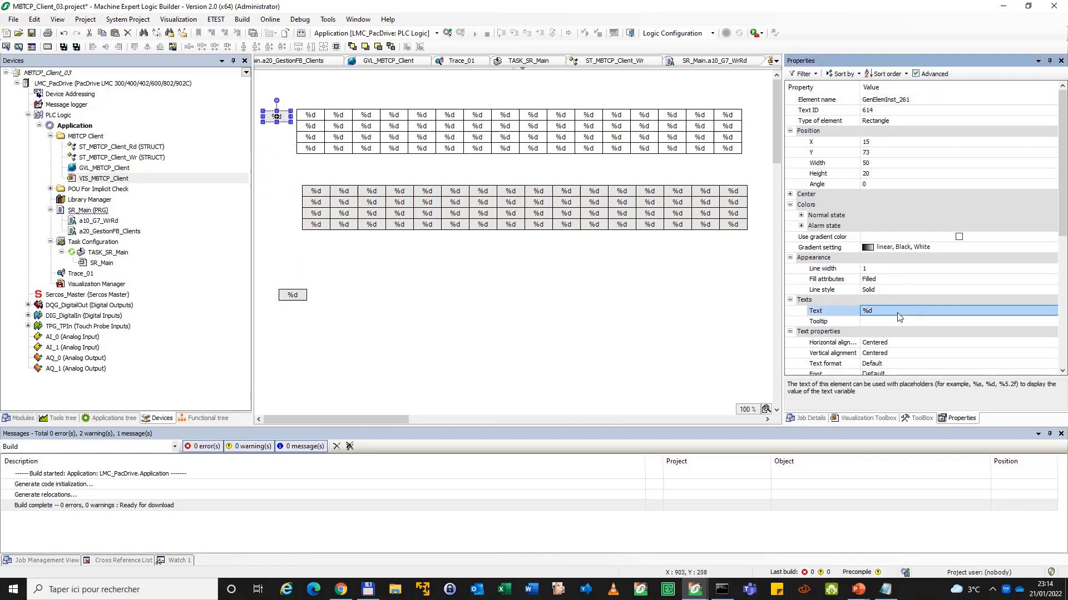
text(0)
key(Return)
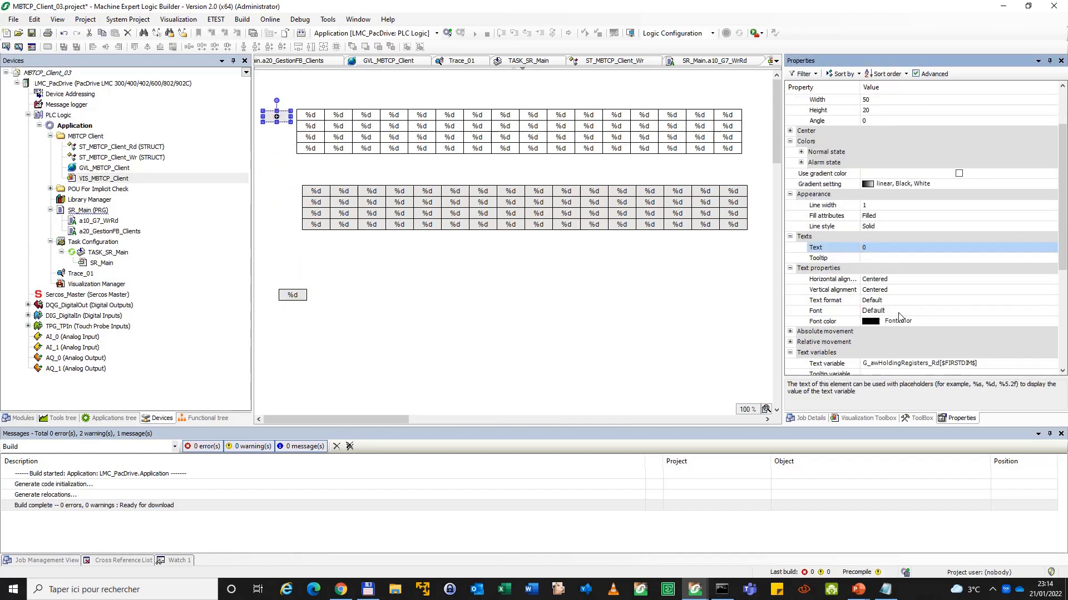
scroll(901, 320, down, 2)
click(904, 364)
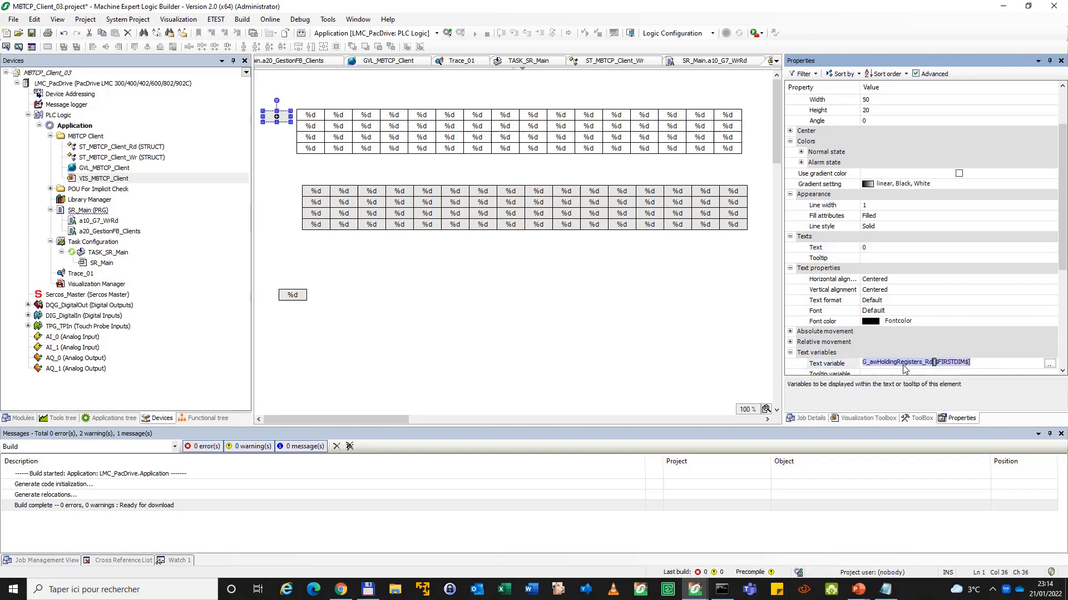
key(Delete)
key(Return)
scroll(911, 353, down, 6)
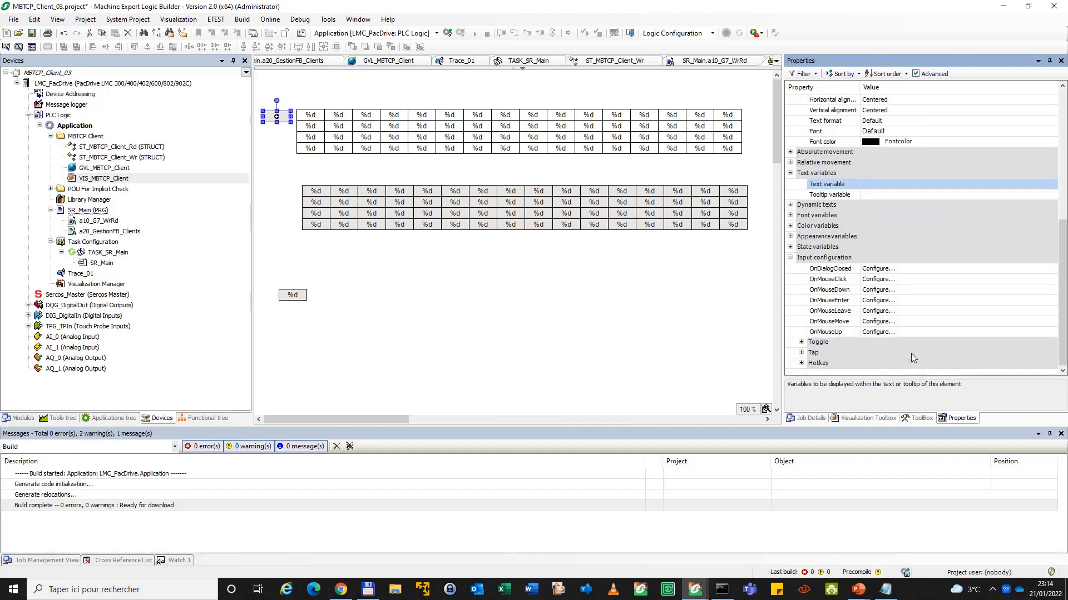
Copy the 0 label rectangle and paste seven copies of it
click(283, 127)
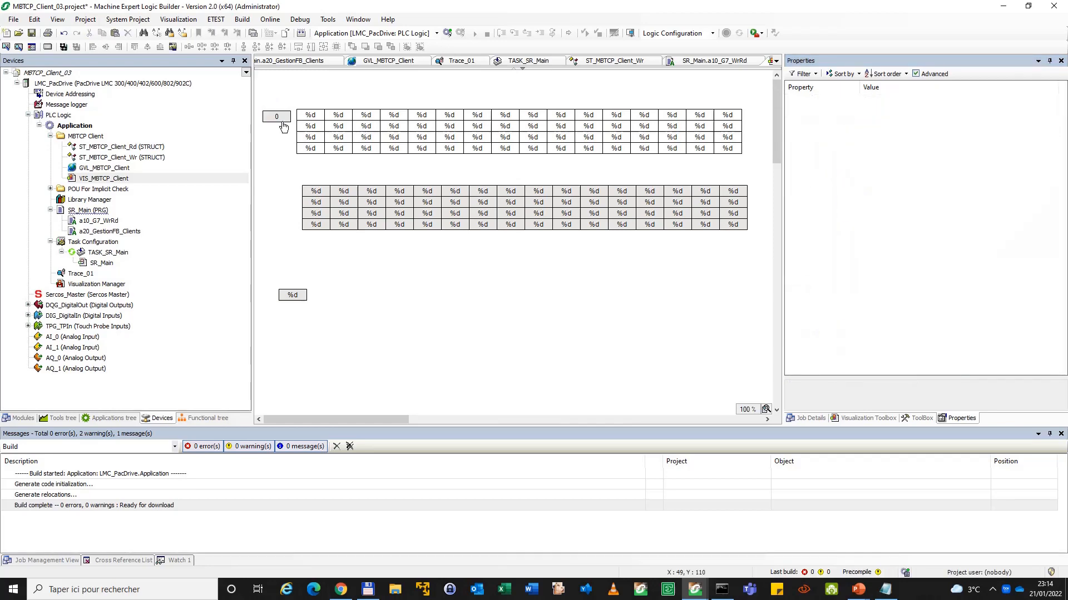
click(283, 127)
click(274, 142)
click(276, 139)
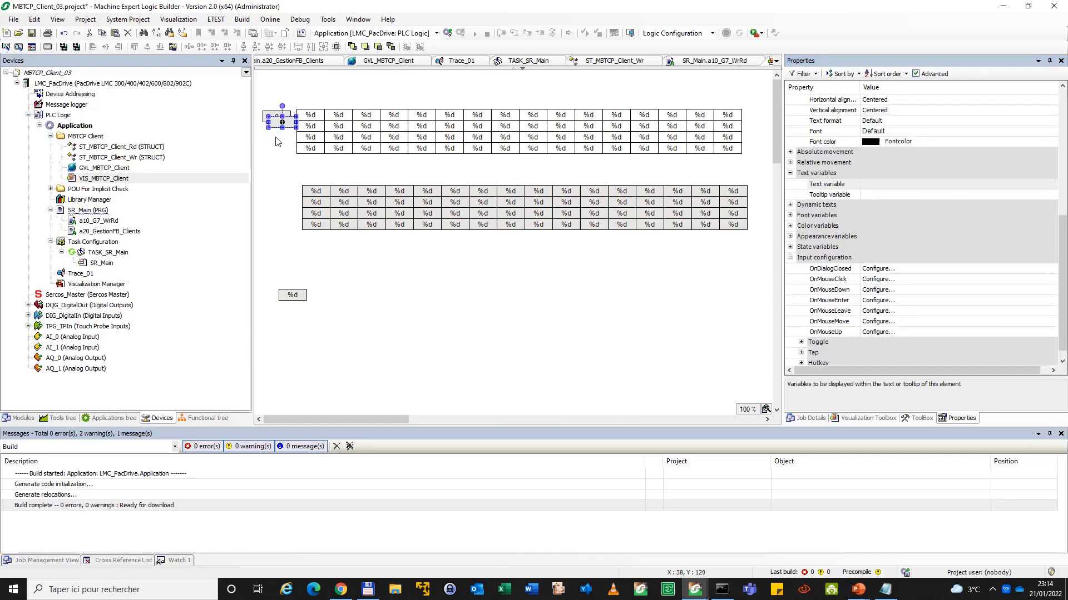
key(ctrl+c)
key(ctrl+v)
key(ctrl+v)
key(ctrl+v)
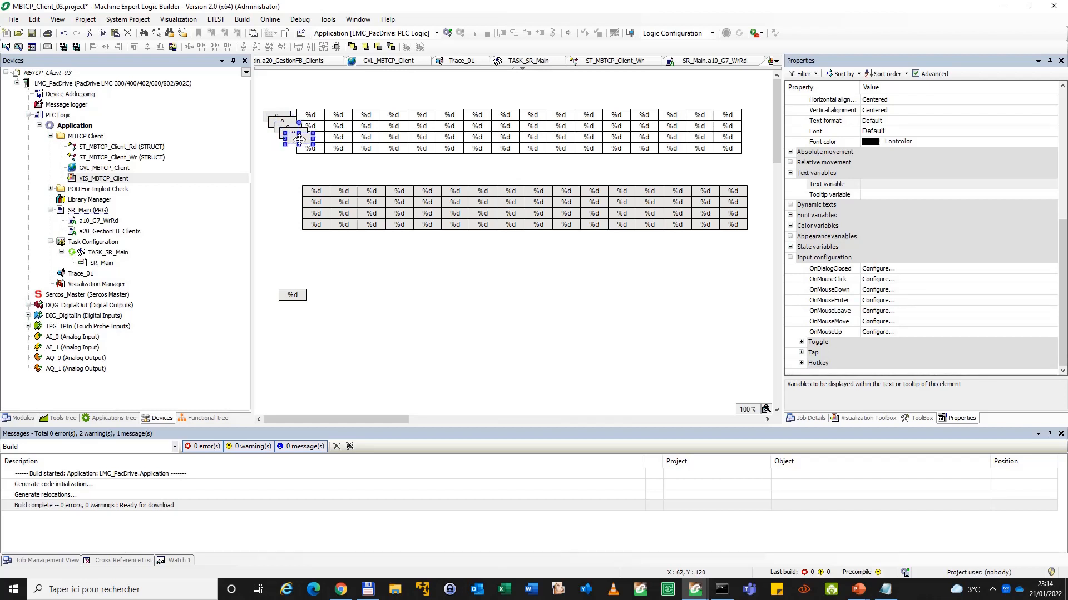
key(ctrl+v)
key(ctrl+v)
key(ctrl+v)
Select all the 0 label rectangles, align them on their left edges and remove the vertical spacing between them
drag(370, 265, 256, 79)
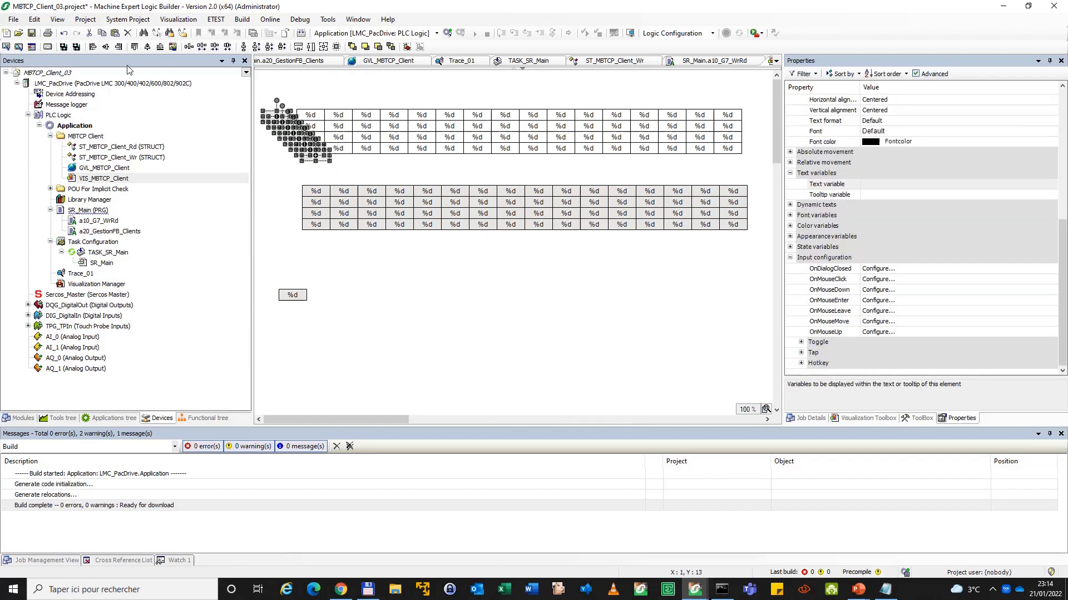
click(282, 48)
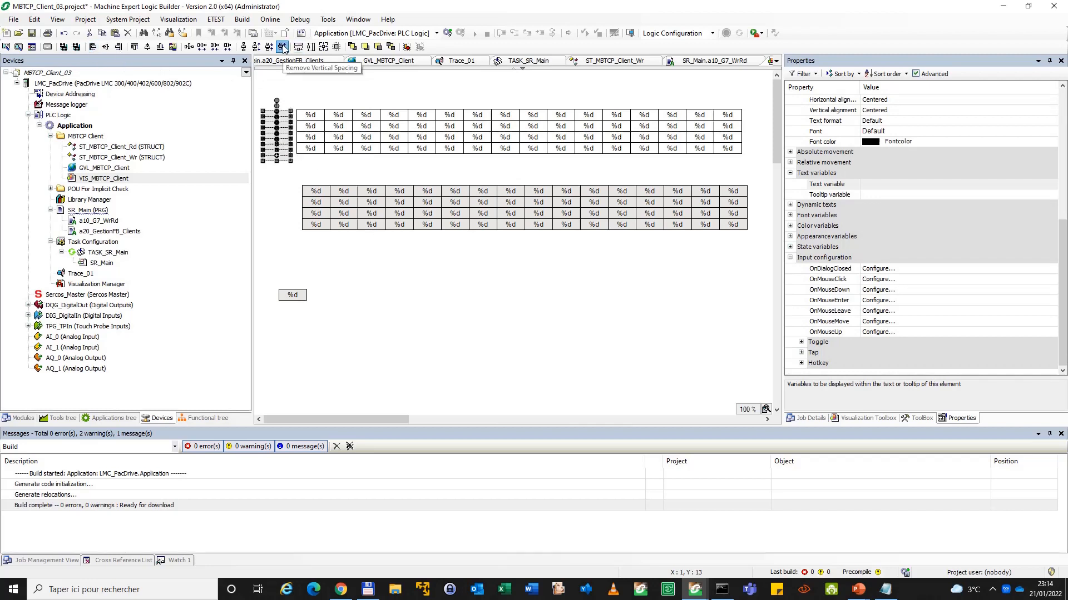
Adjust the vertical spacing of the 0 labels so they stack without overlapping, and shift the lower four labels down by 5 pixels
click(256, 47)
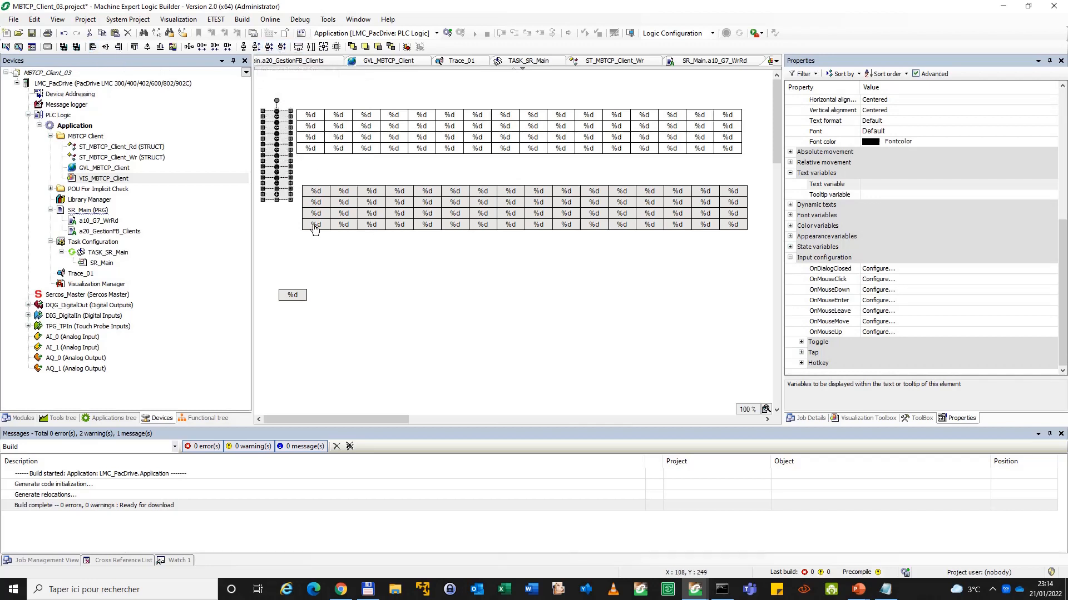
click(295, 216)
drag(293, 209, 258, 157)
key(Down)
key(Down)
key(Down)
key(Down)
key(Down)
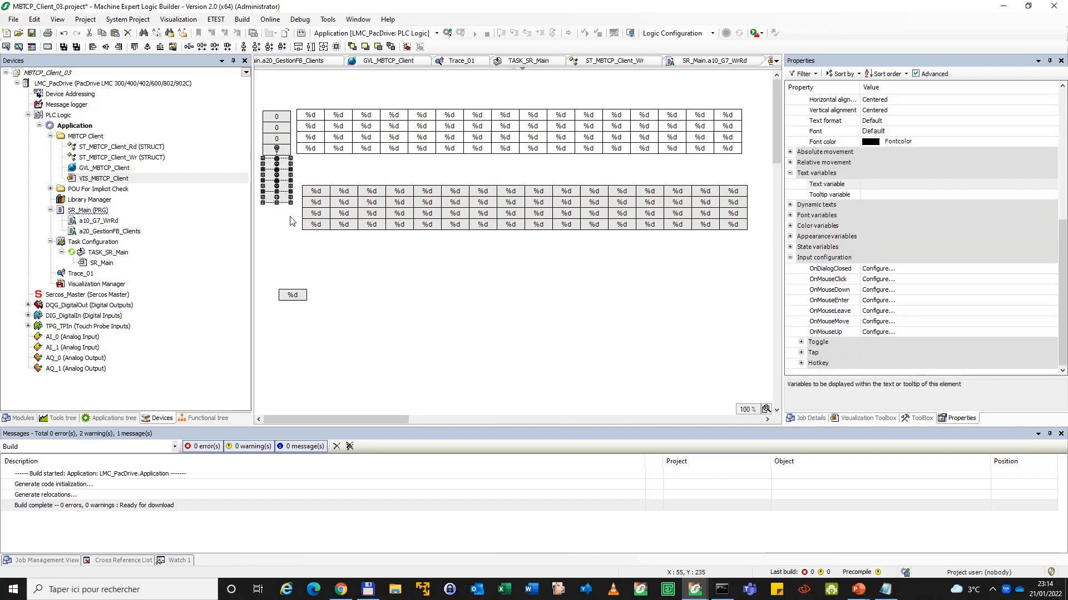
Set the horizontal text alignment of all eight 0 labels to Right
drag(292, 215, 240, 94)
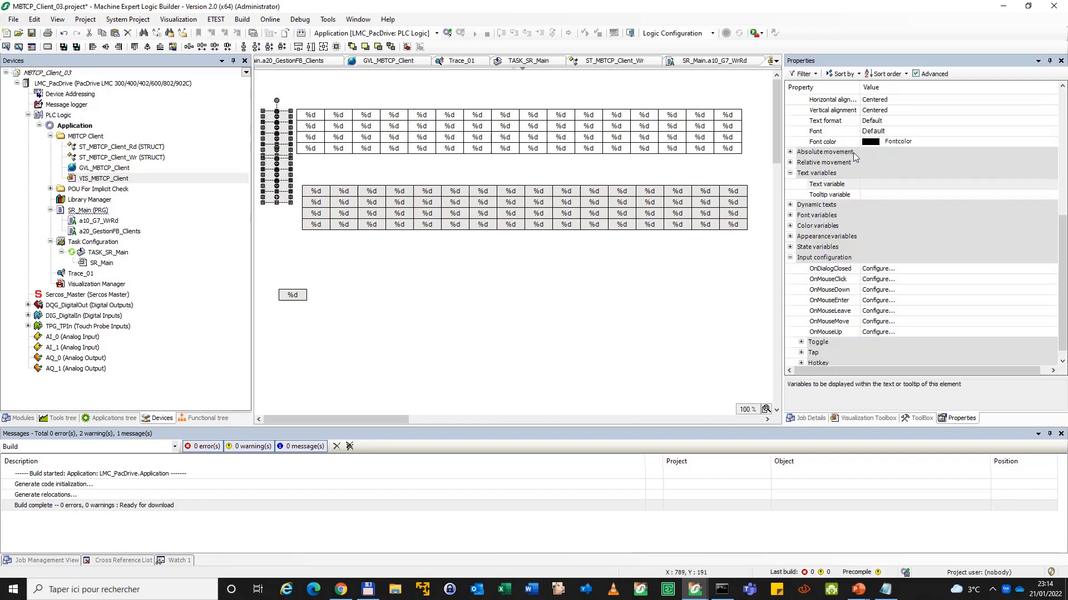
scroll(845, 183, up, 7)
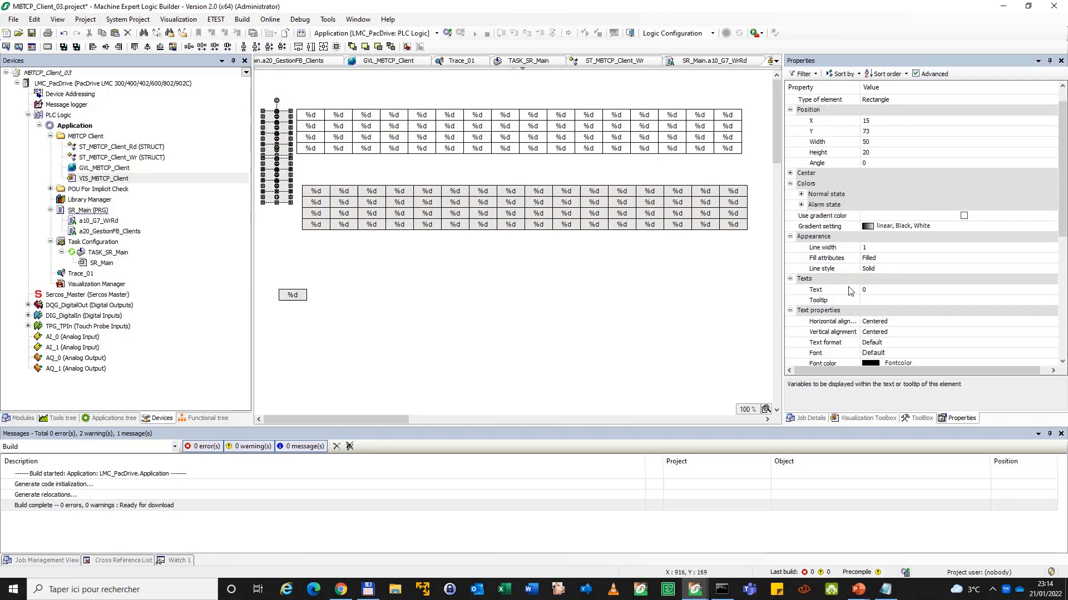
click(918, 321)
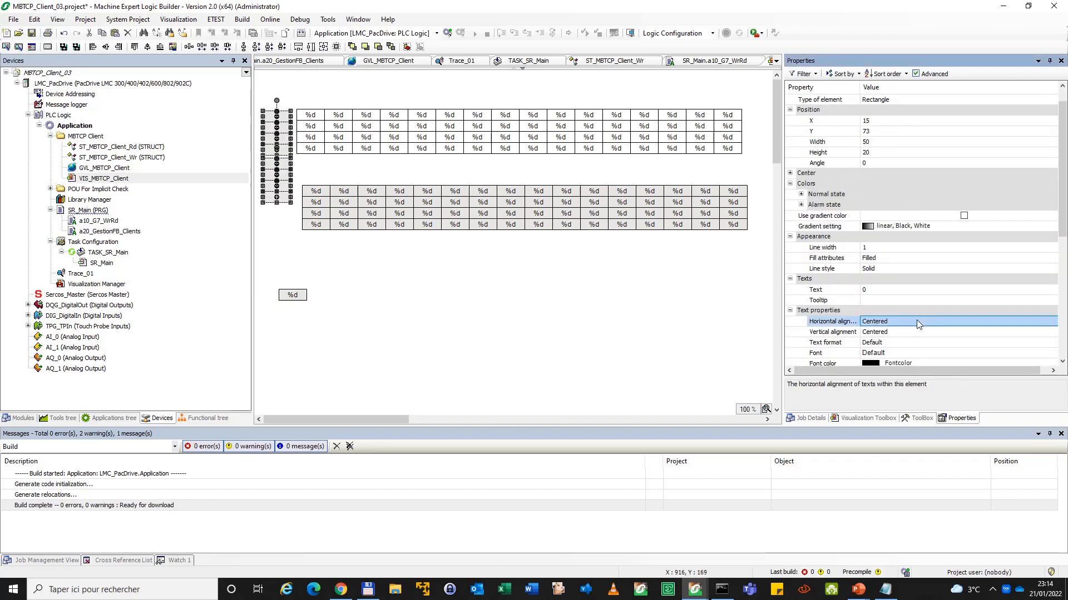
click(917, 321)
click(901, 347)
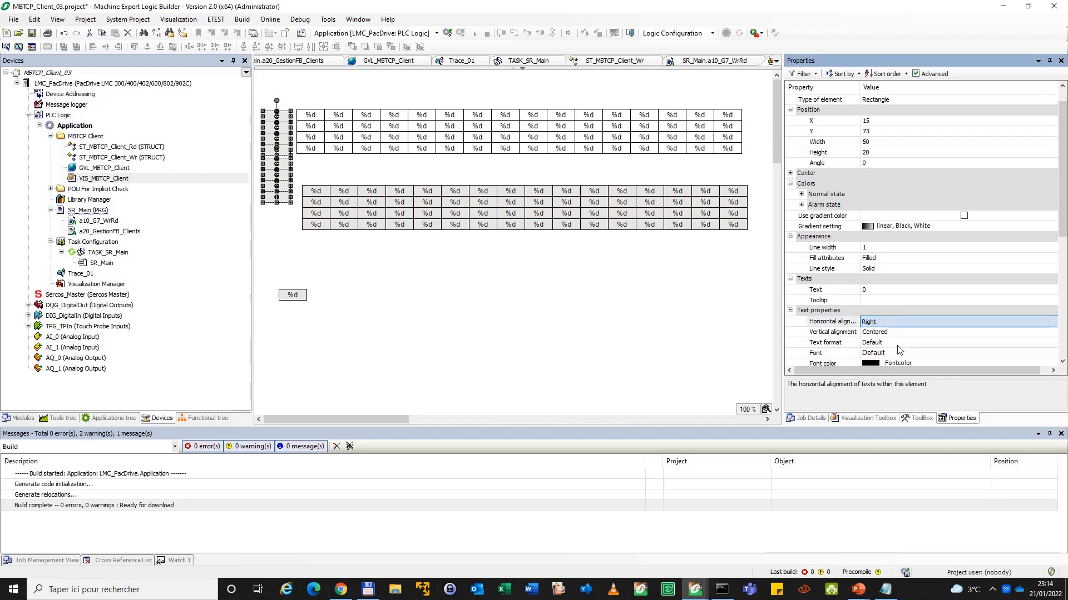
click(444, 366)
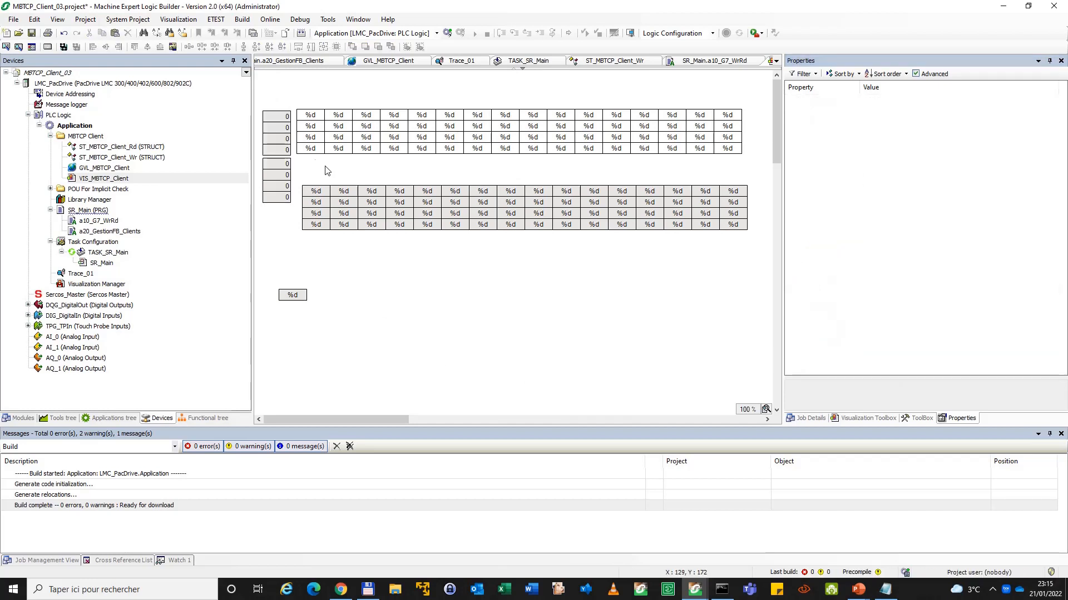
Change the texts of the second, third and fourth row labels to 16, 32 and 48
click(283, 129)
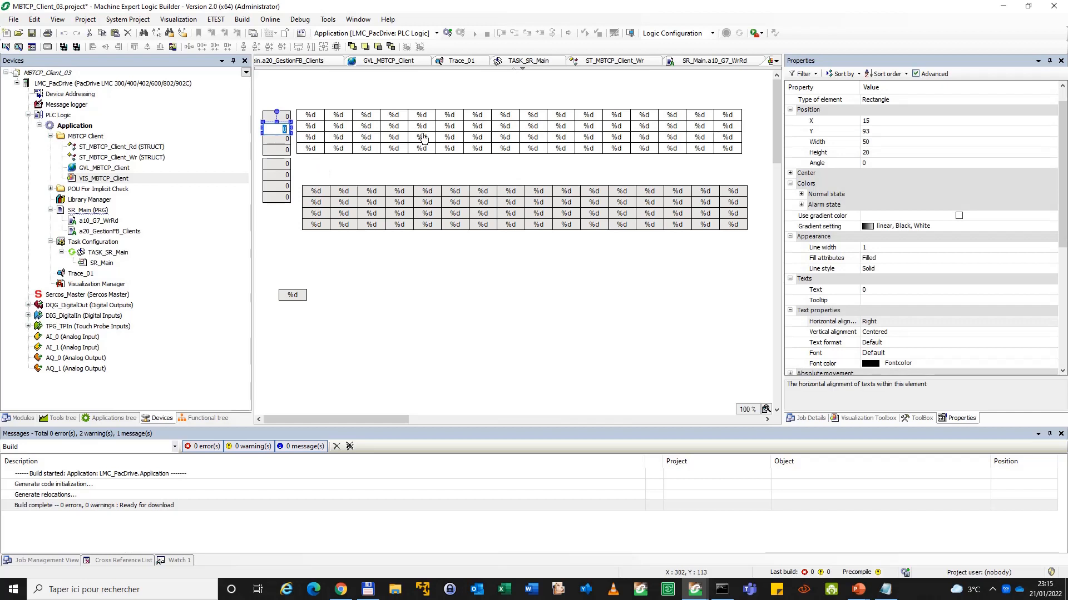
text(16)
key(Return)
double_click(284, 139)
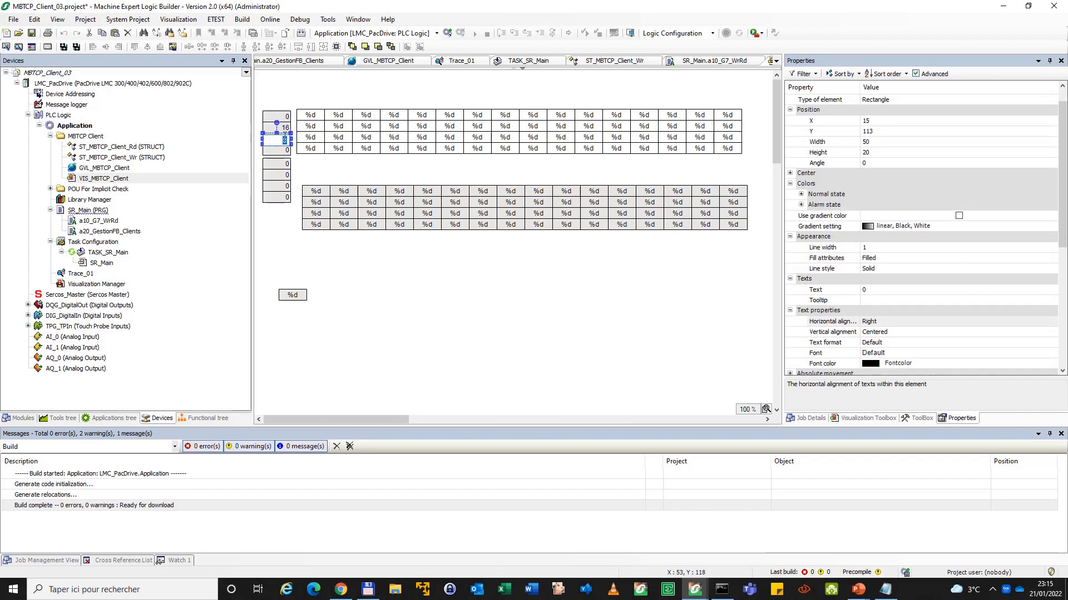
key(Return)
double_click(276, 150)
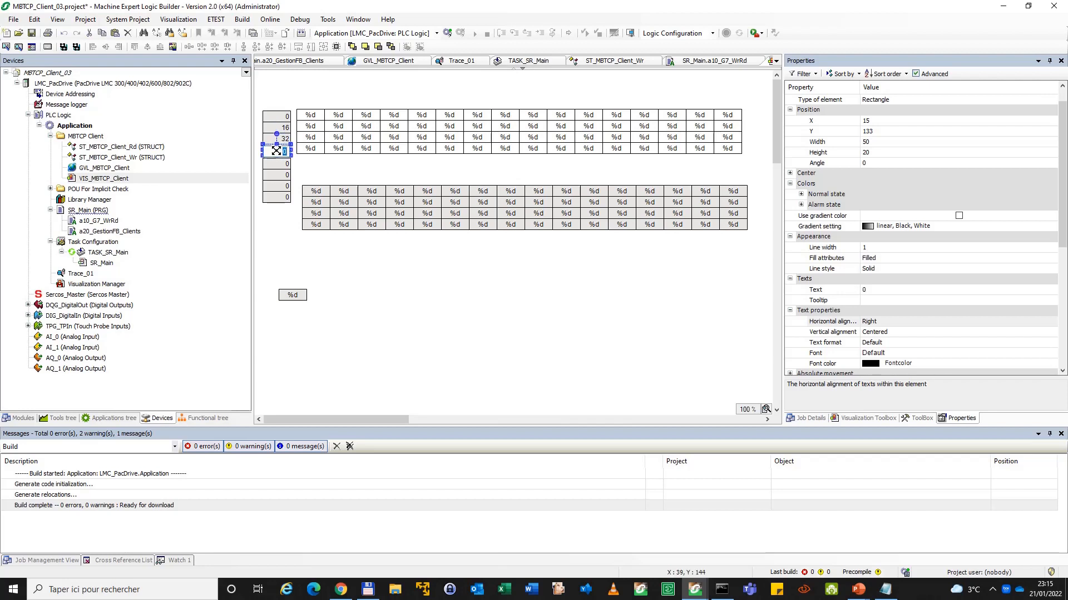
text(48)
key(Return)
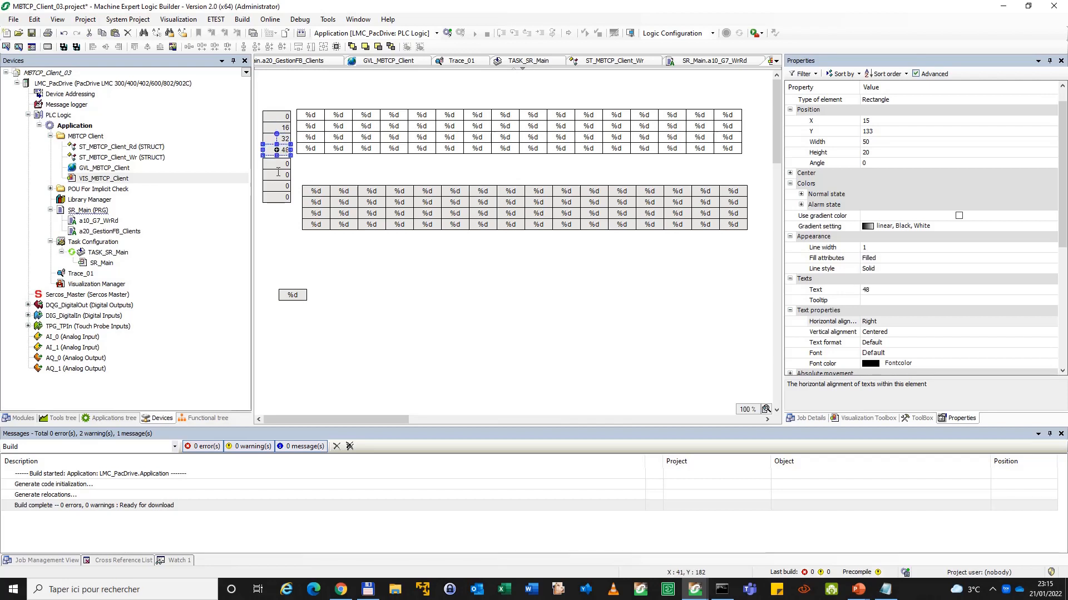
Change the texts of the lower four row labels to 64, 80, 96 and 112
double_click(279, 164)
text(6)
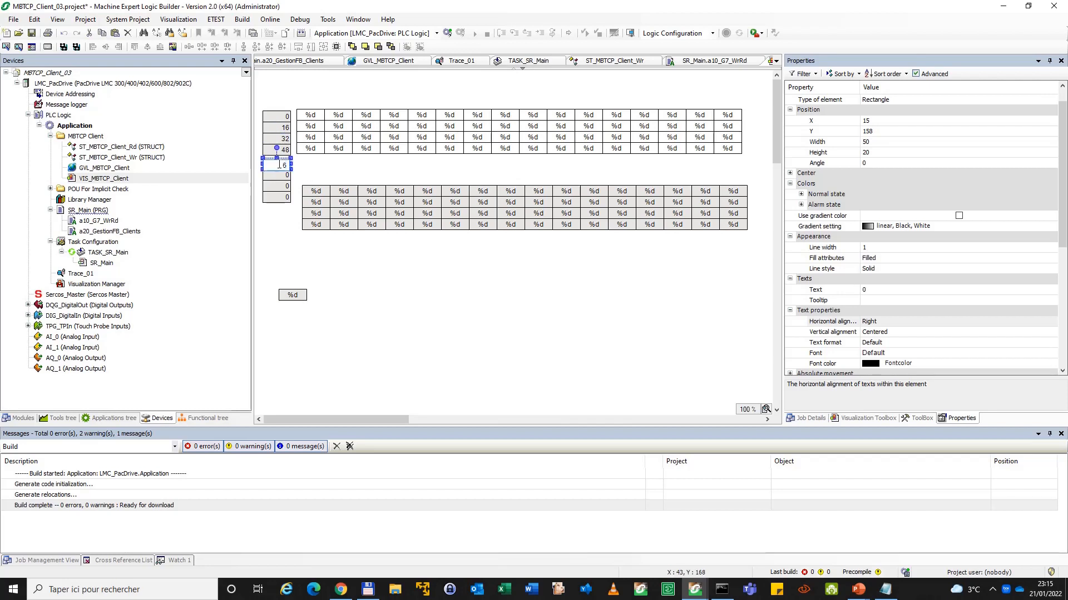
text(4)
key(Return)
double_click(282, 174)
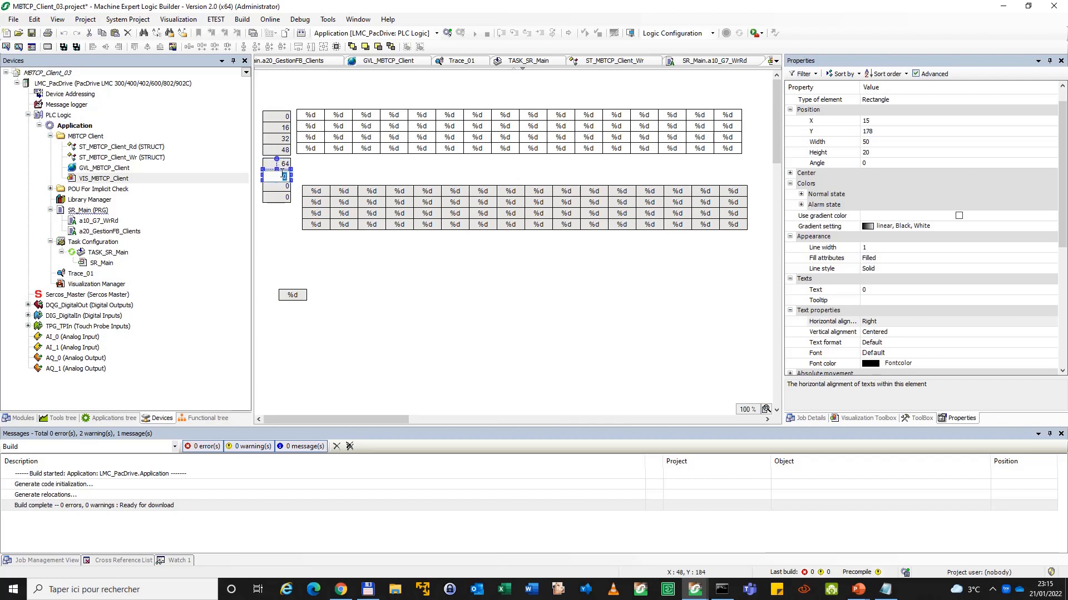
text(80)
key(Return)
double_click(283, 188)
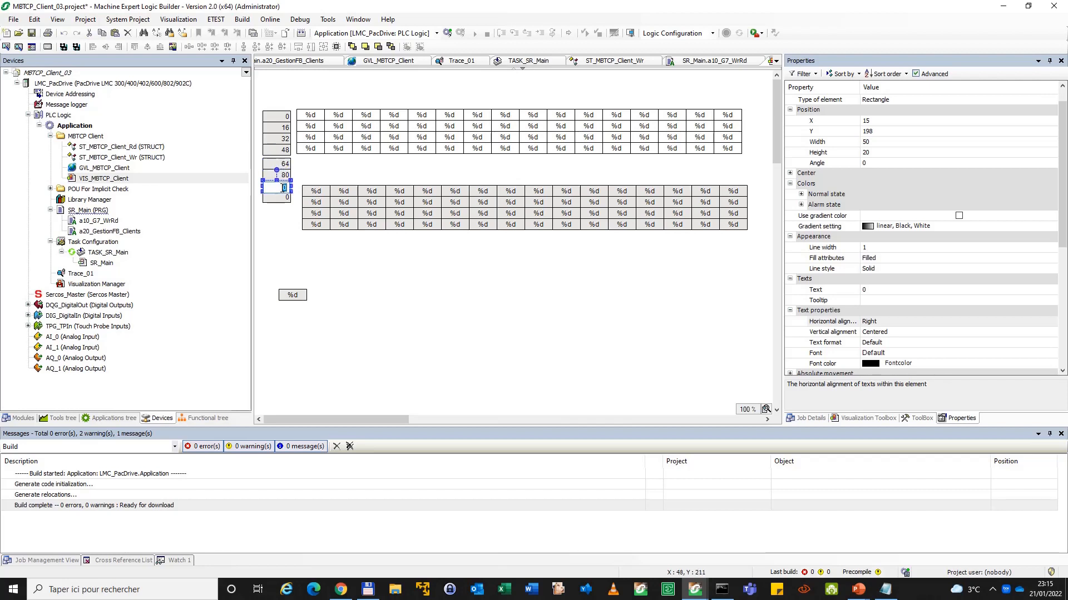
text(96)
key(Return)
double_click(281, 198)
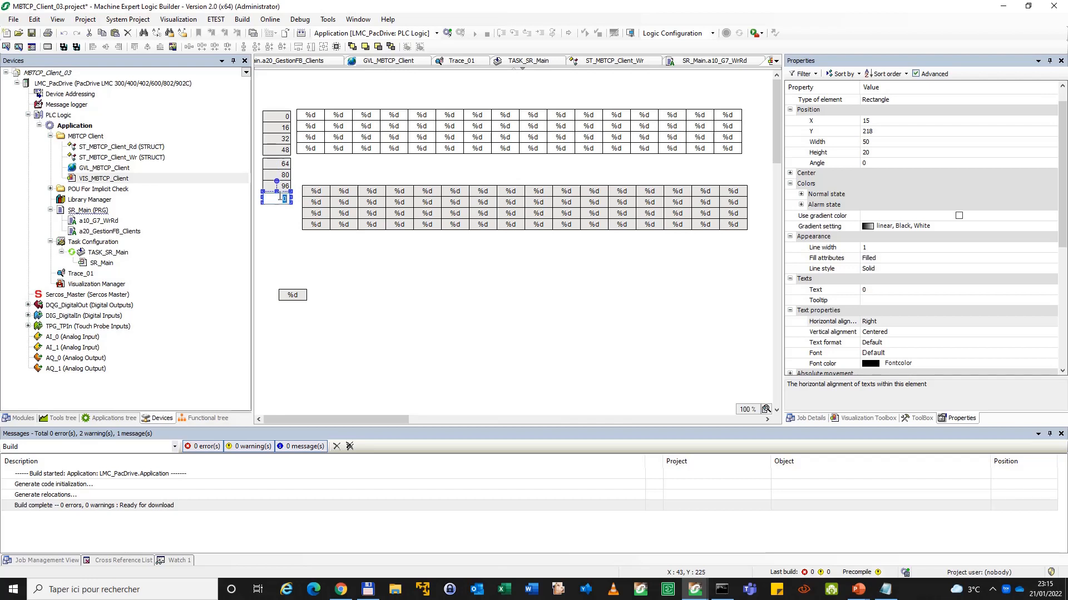
text(112)
key(Return)
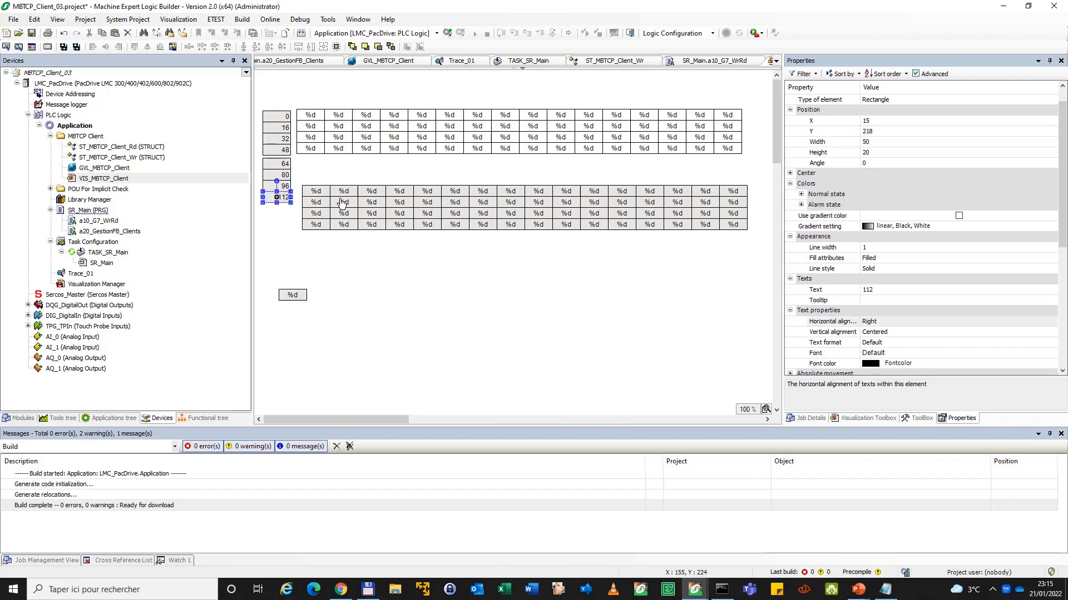
click(387, 263)
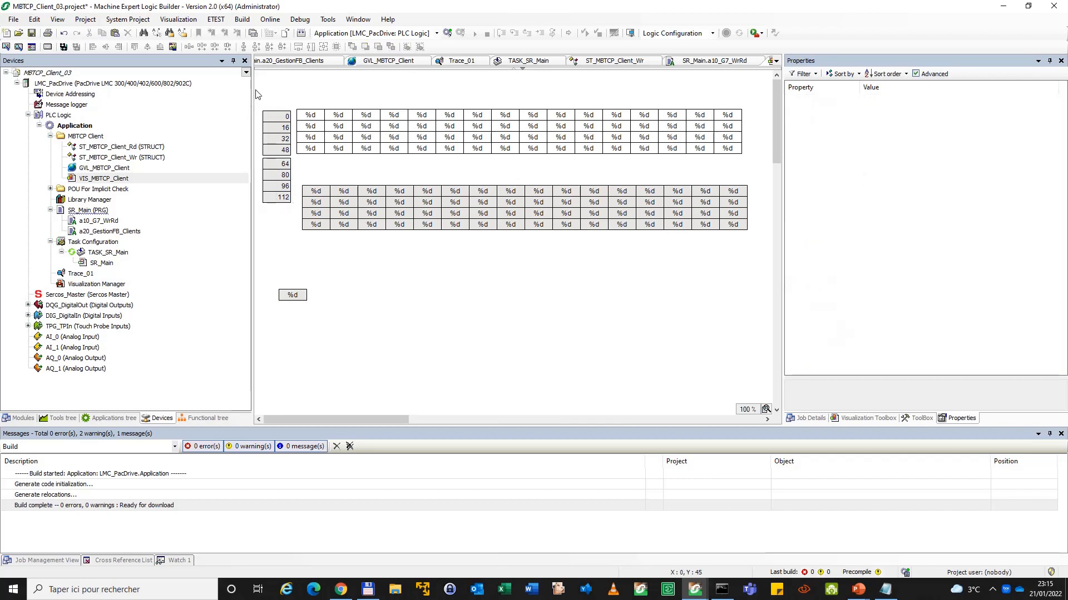
Group the eight row labels and set the group's scaling type to Fixed
drag(299, 105, 258, 232)
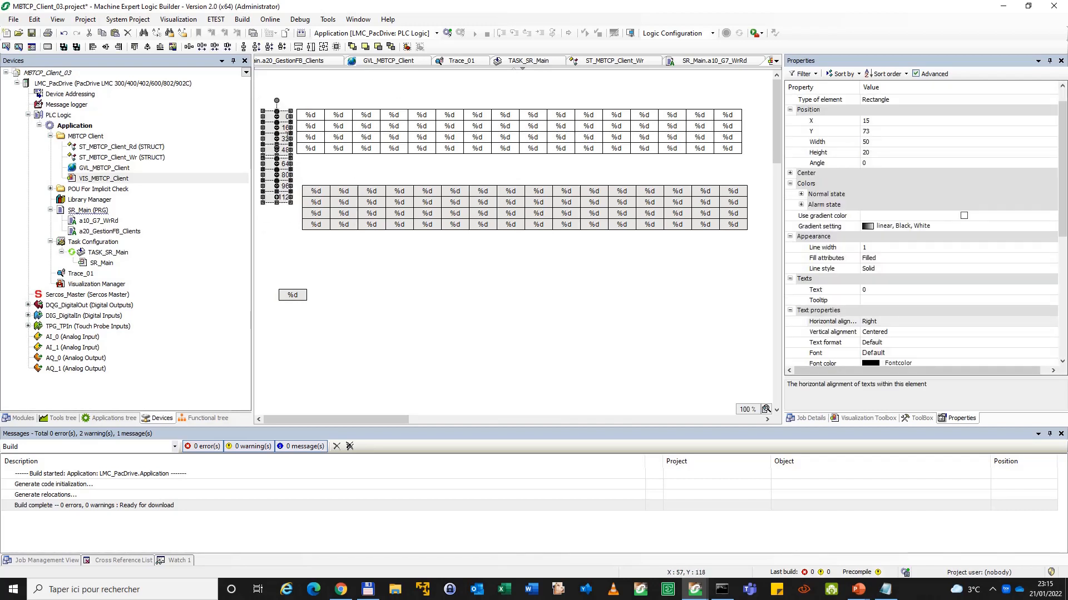
right_click(287, 135)
click(332, 262)
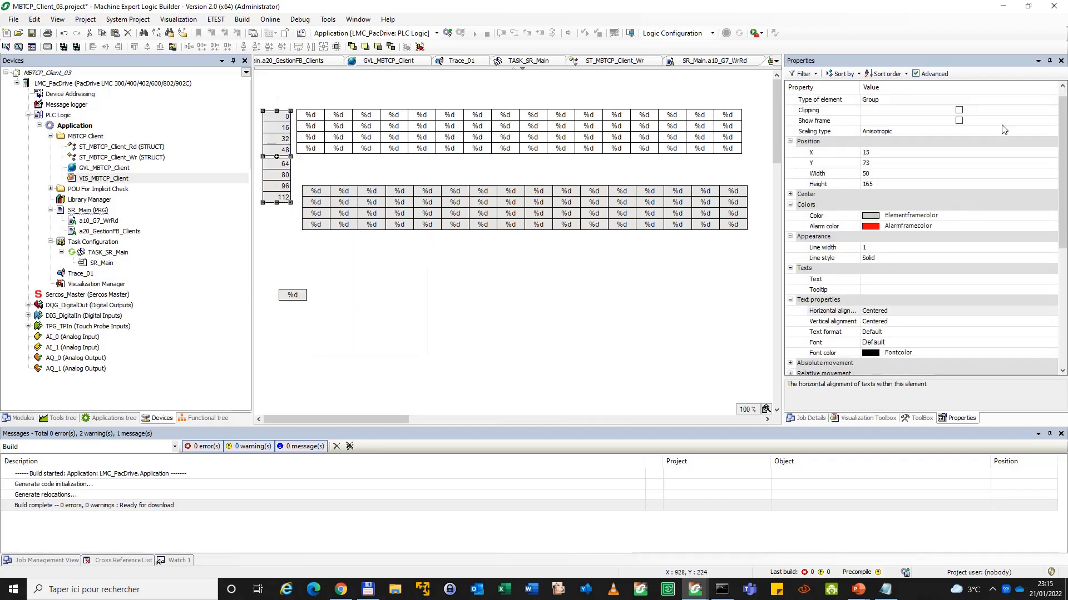
click(1004, 131)
click(907, 159)
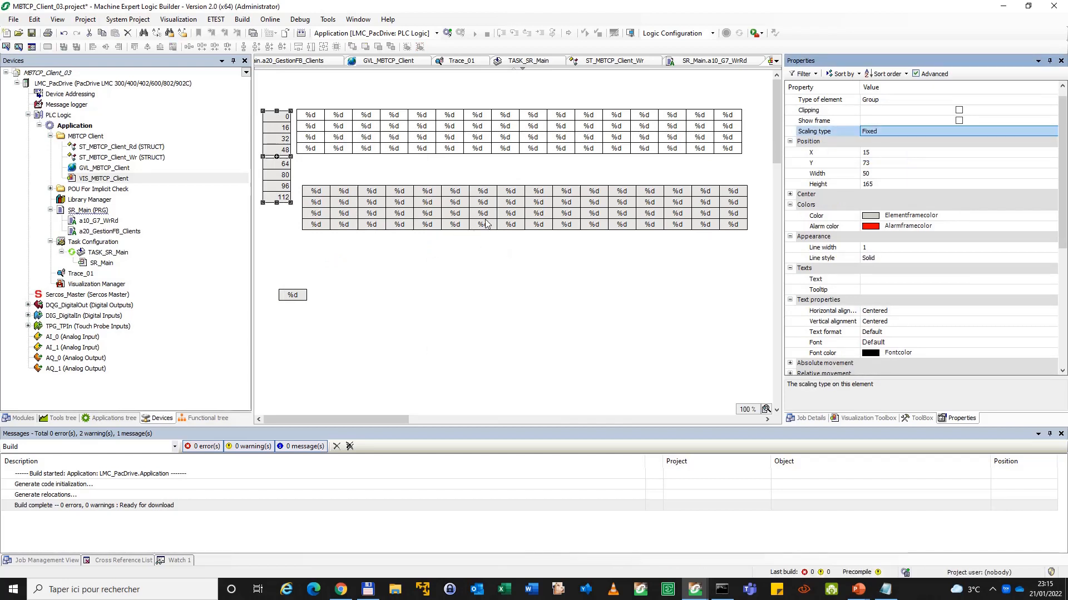
Position the row label group at X 6, Y 6
click(378, 128)
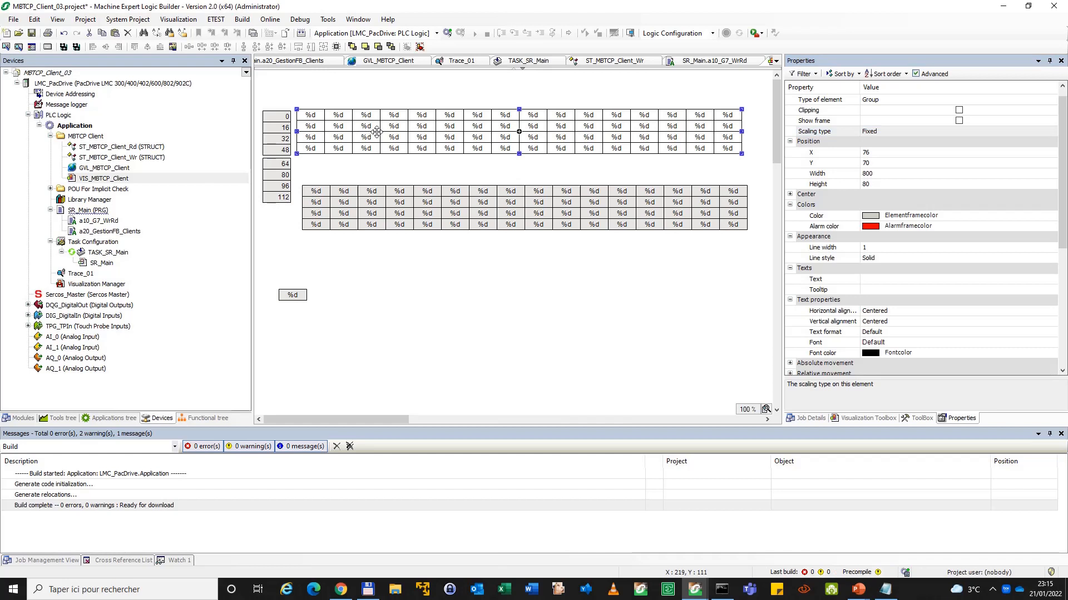
click(881, 174)
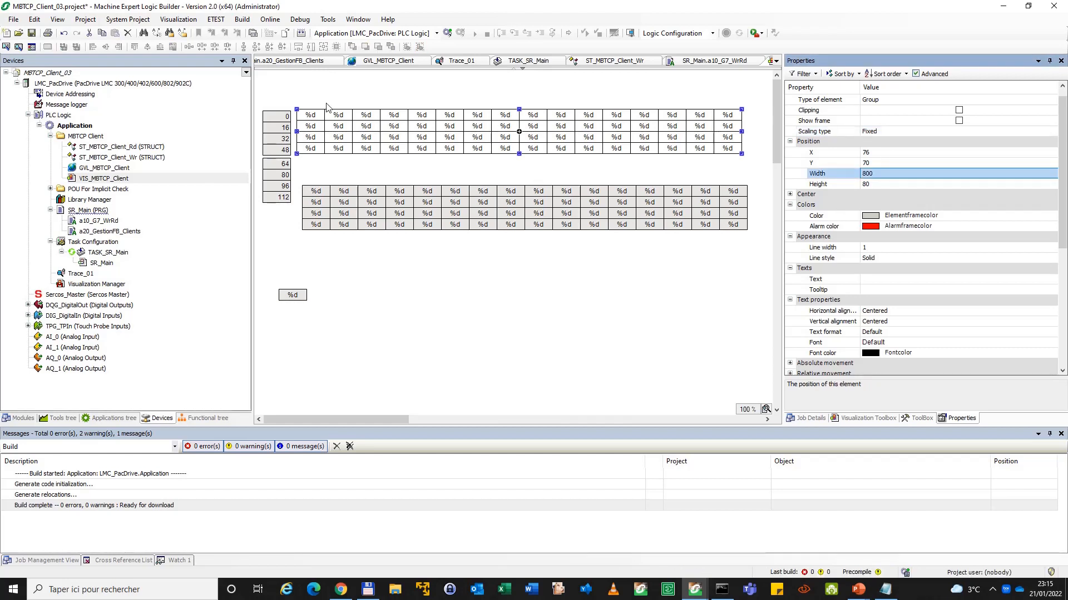
click(287, 115)
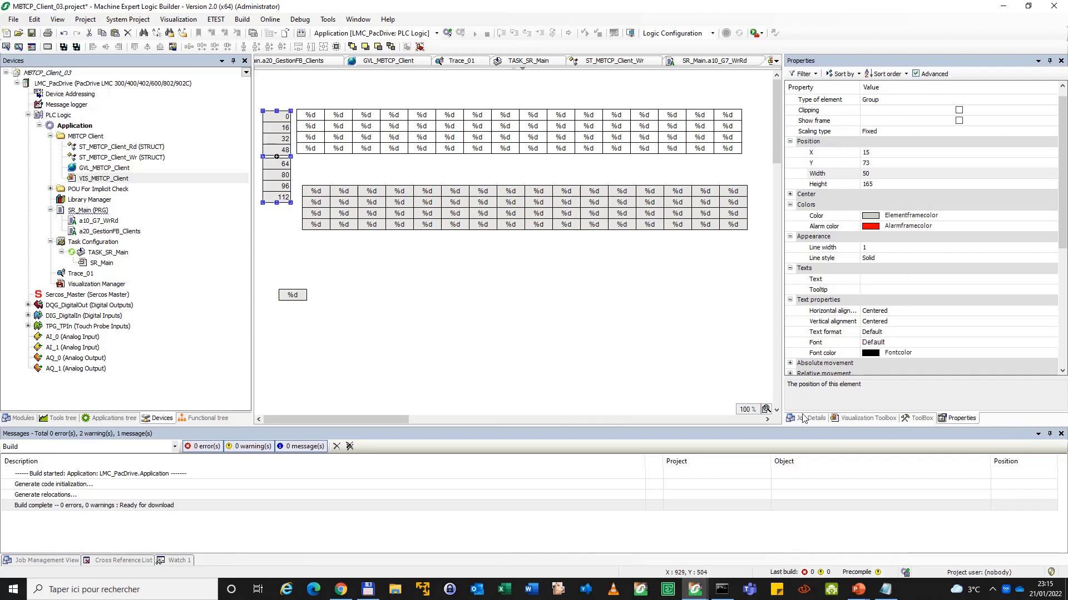
click(889, 153)
text(6)
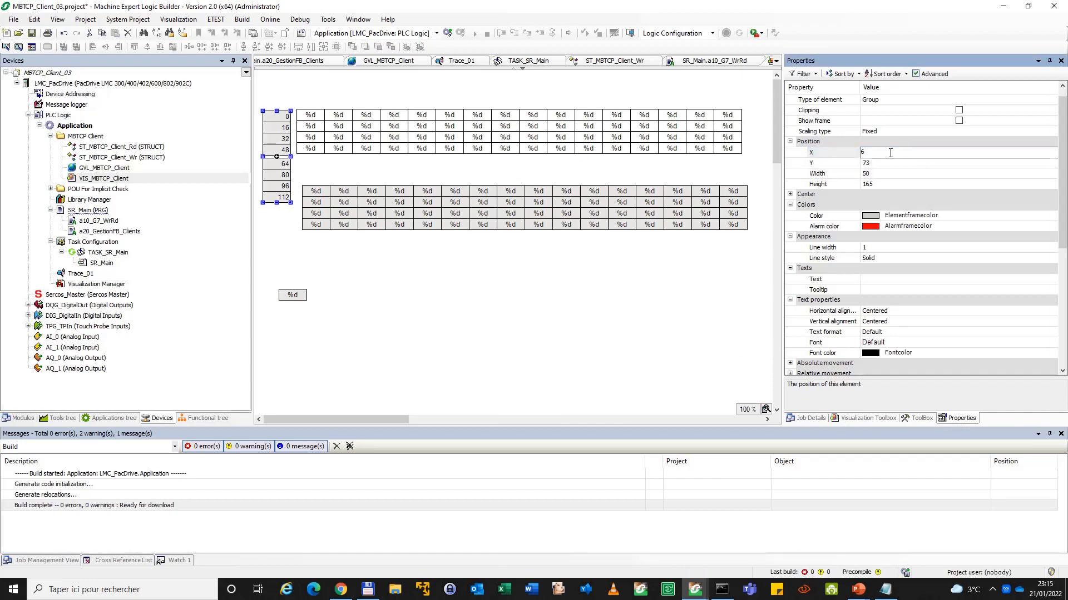
key(Return)
click(896, 163)
text(6)
key(Return)
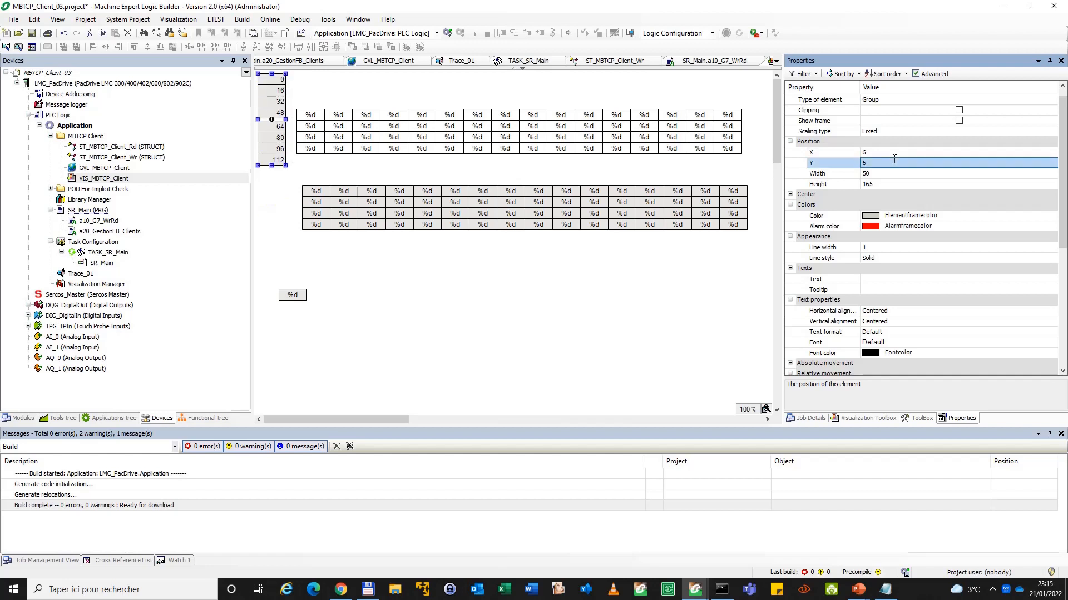
Position the upper %d grid beside the first four row labels at X 61, Y 6
click(597, 124)
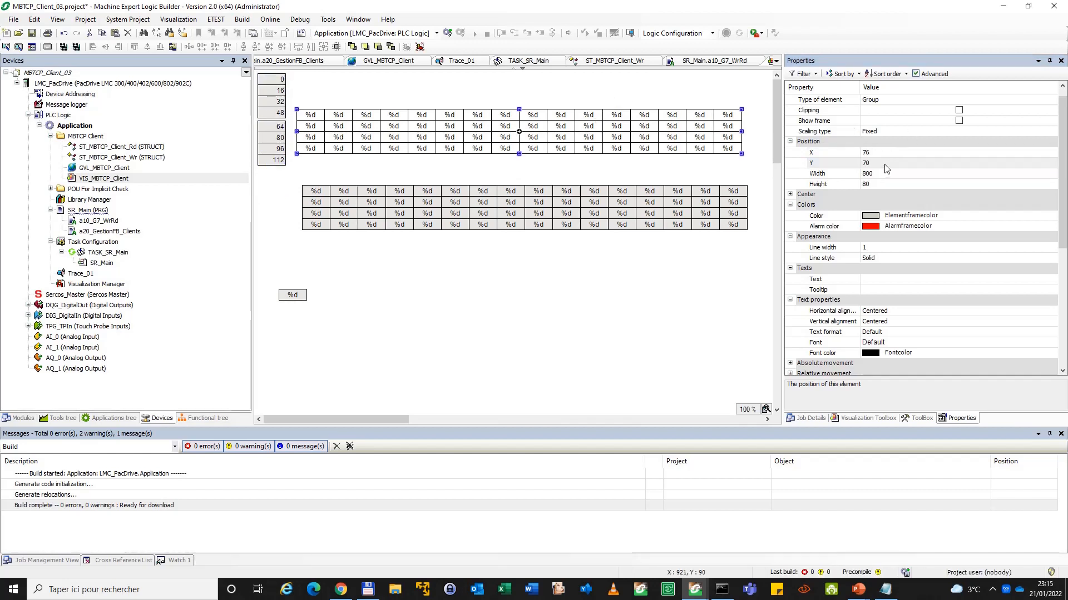
click(892, 153)
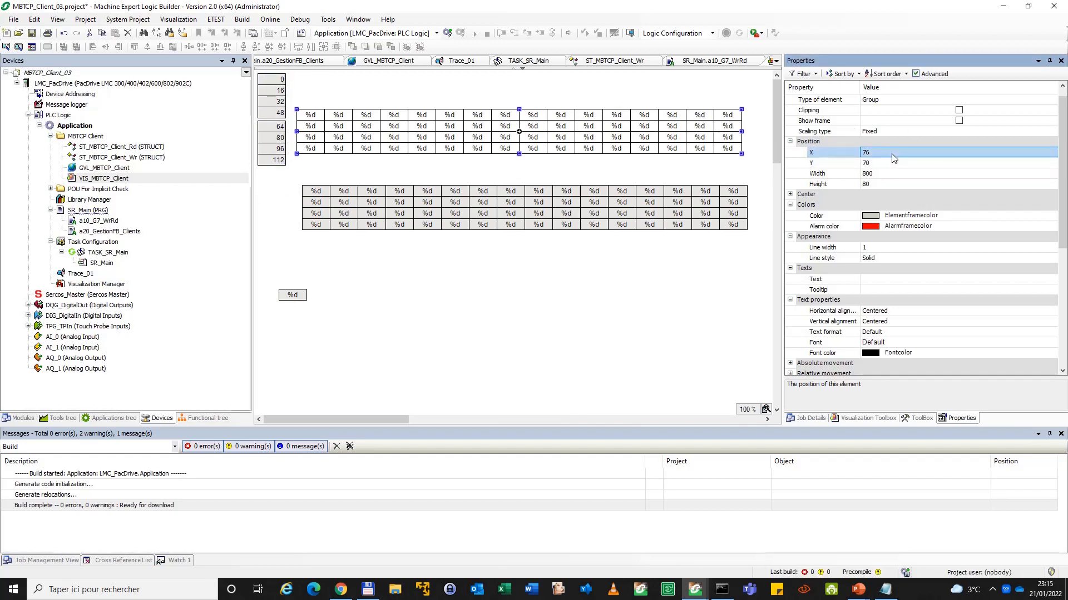
click(892, 154)
text(56)
key(Return)
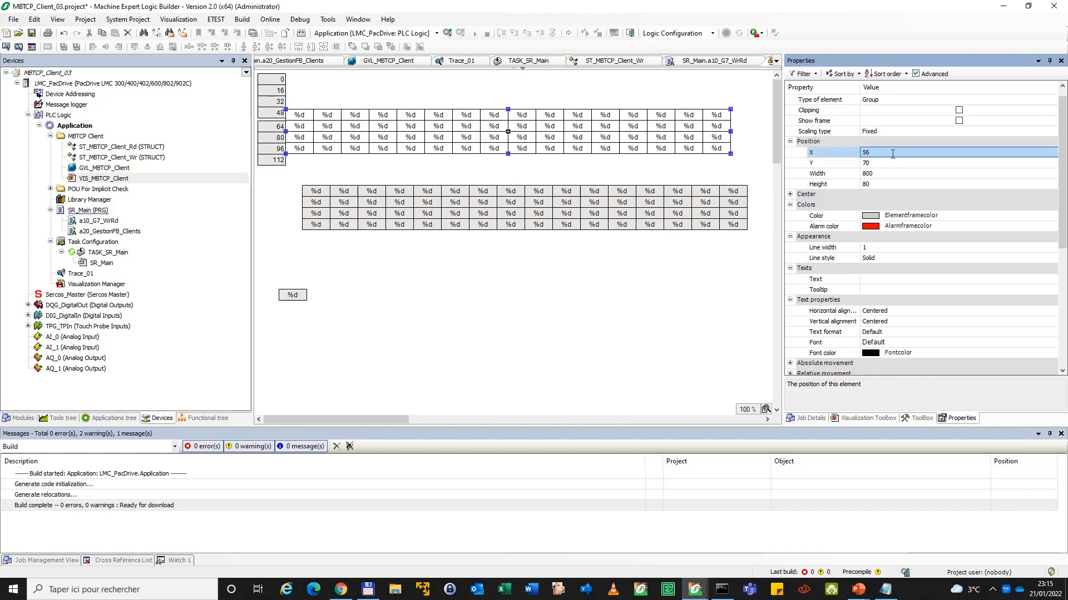
click(892, 153)
text(61)
key(Return)
click(892, 163)
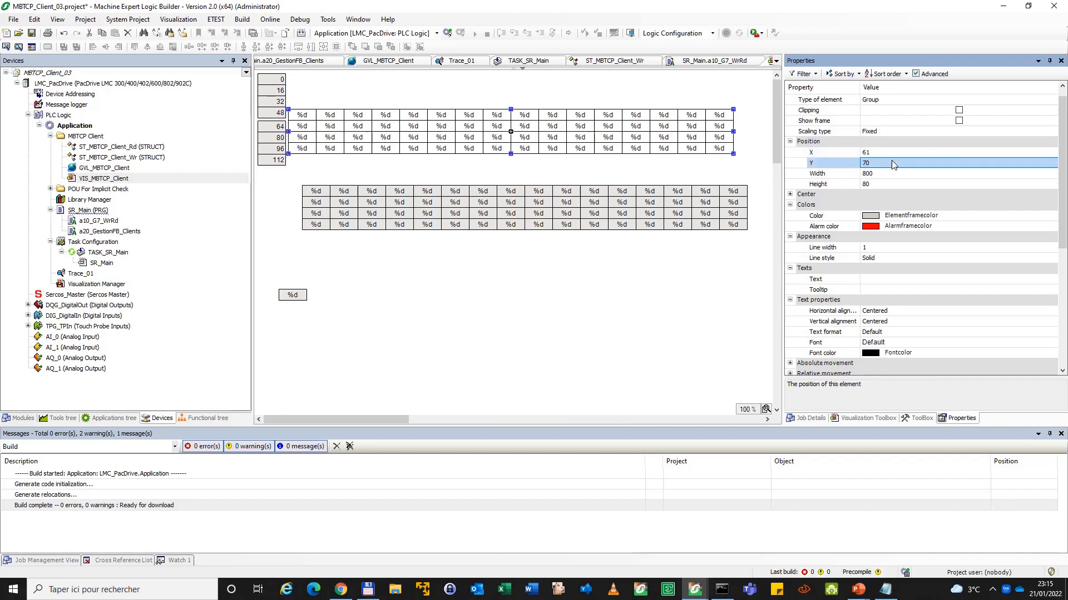
click(892, 161)
text(6)
key(Return)
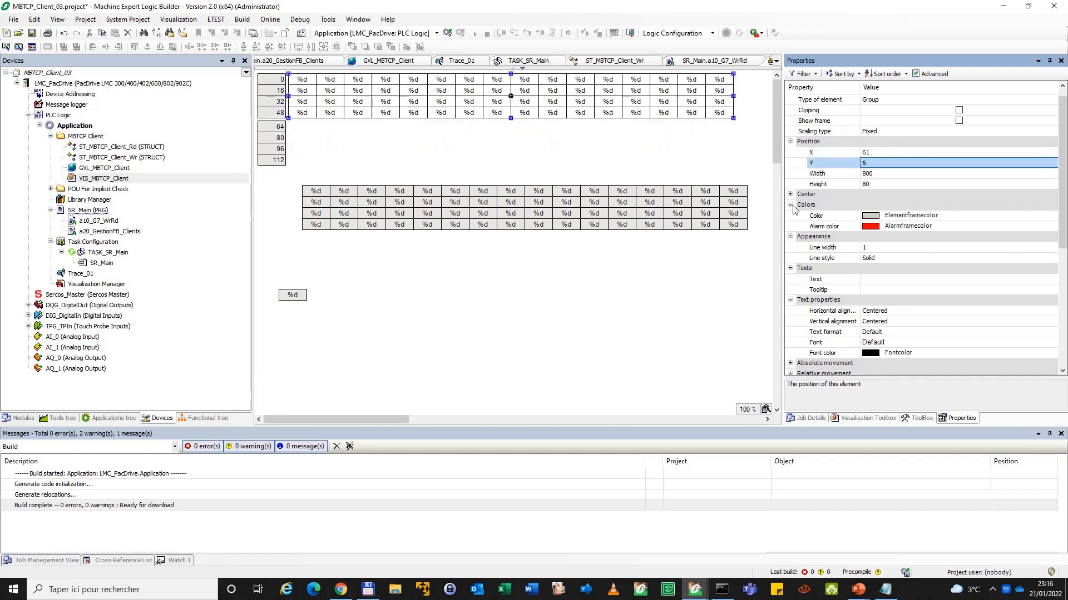
Position the lower grey %d grid beside the row labels 64 to 112 at X 61, Y 91
click(674, 207)
click(930, 156)
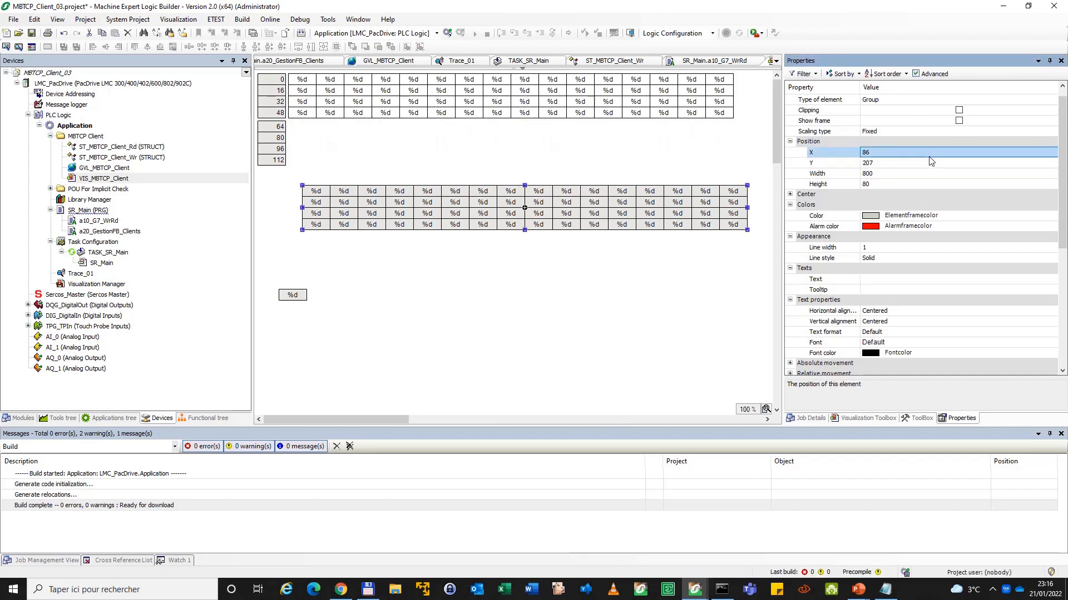
text(61)
key(Return)
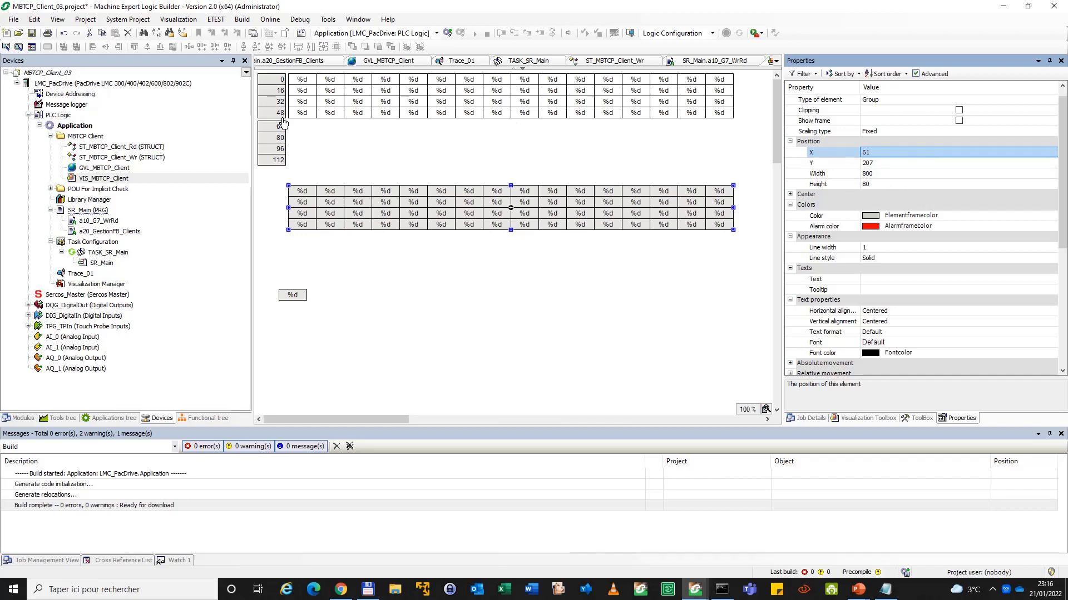
click(905, 163)
text(9)
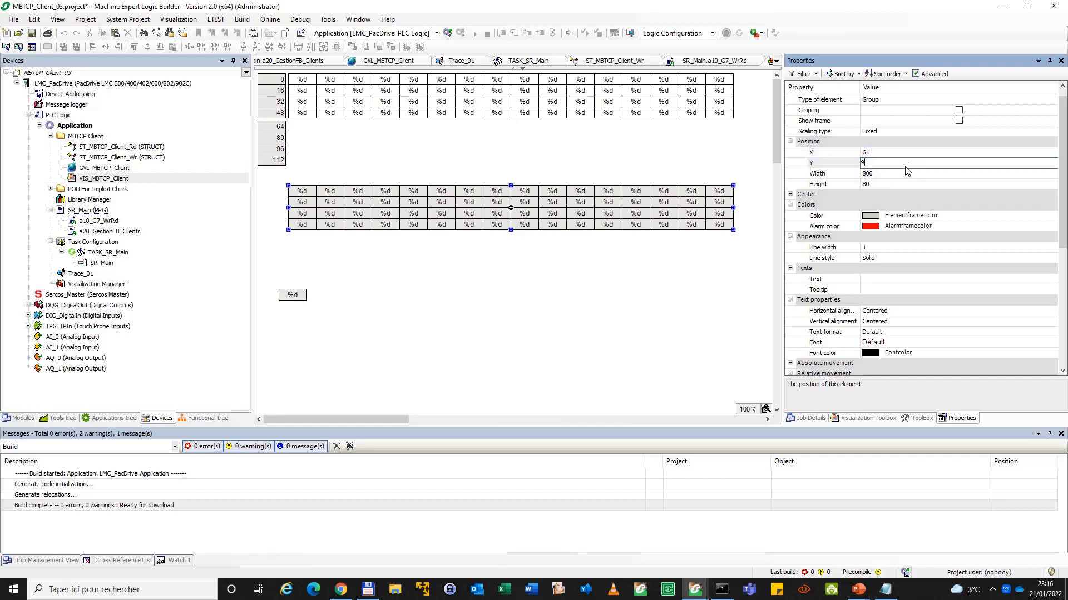
text(1)
key(Return)
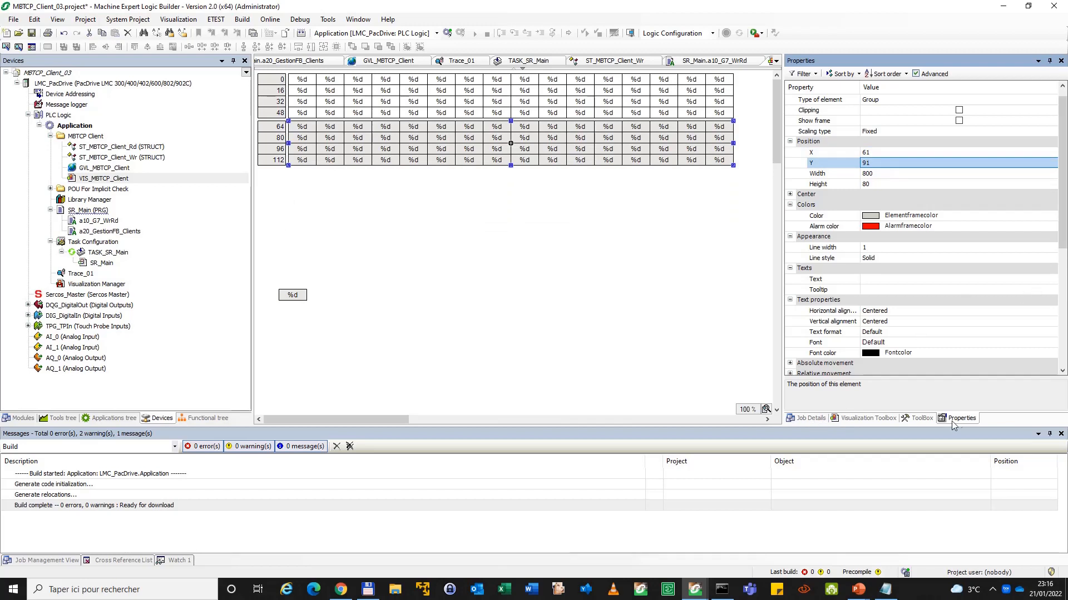
Draw a basic rectangle about 459 wide and 193 high and place it over the register grids at about X 340, Y 102
click(923, 419)
click(880, 422)
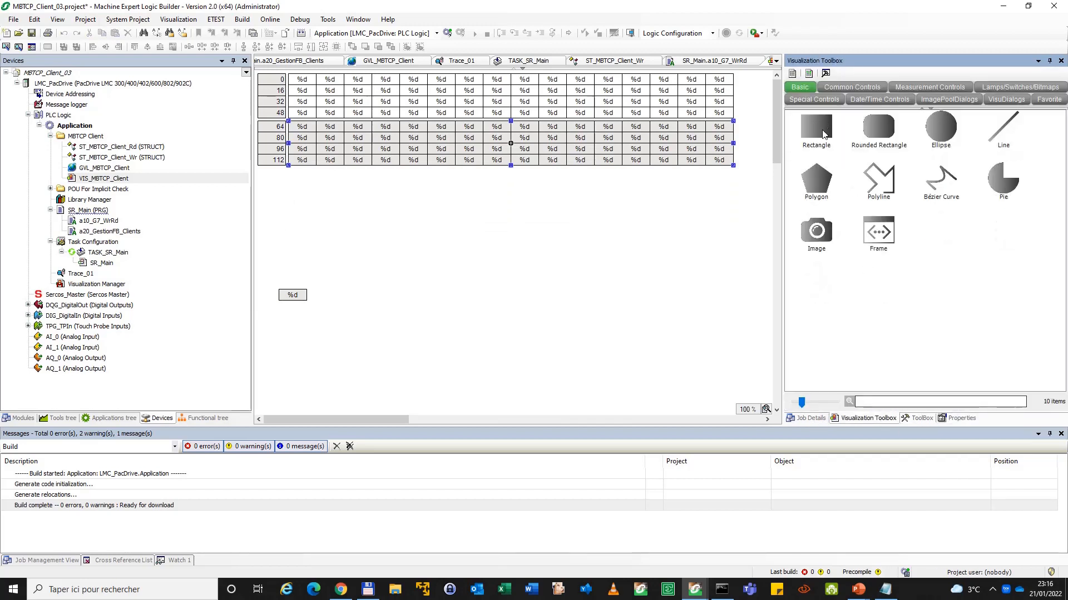
click(821, 146)
drag(493, 206, 748, 313)
drag(612, 268, 562, 189)
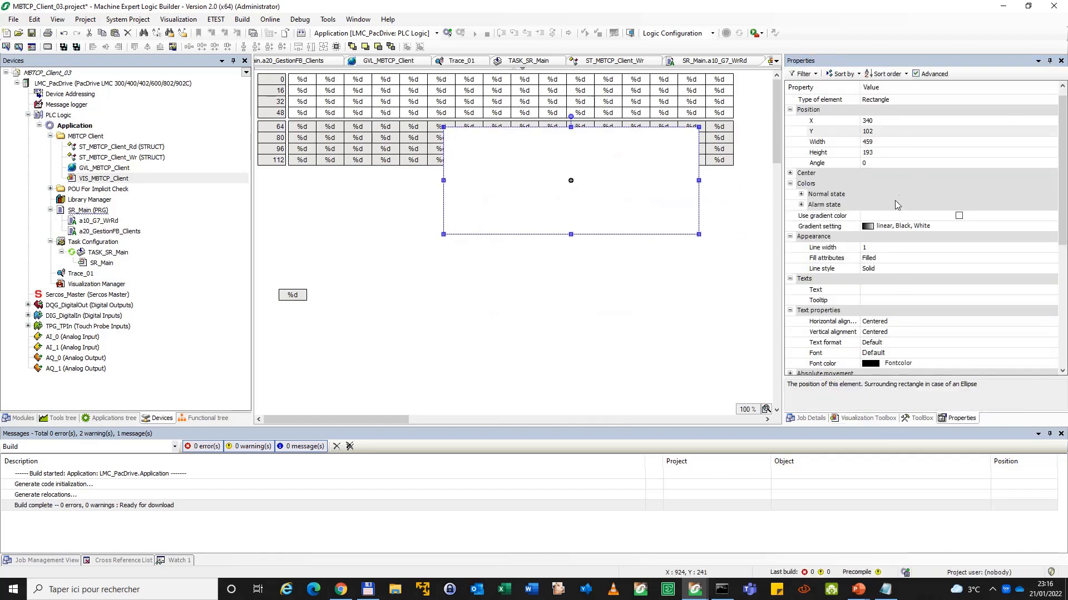
Set the rectangle's normal-state fill color to Lightgreen
click(801, 194)
click(951, 217)
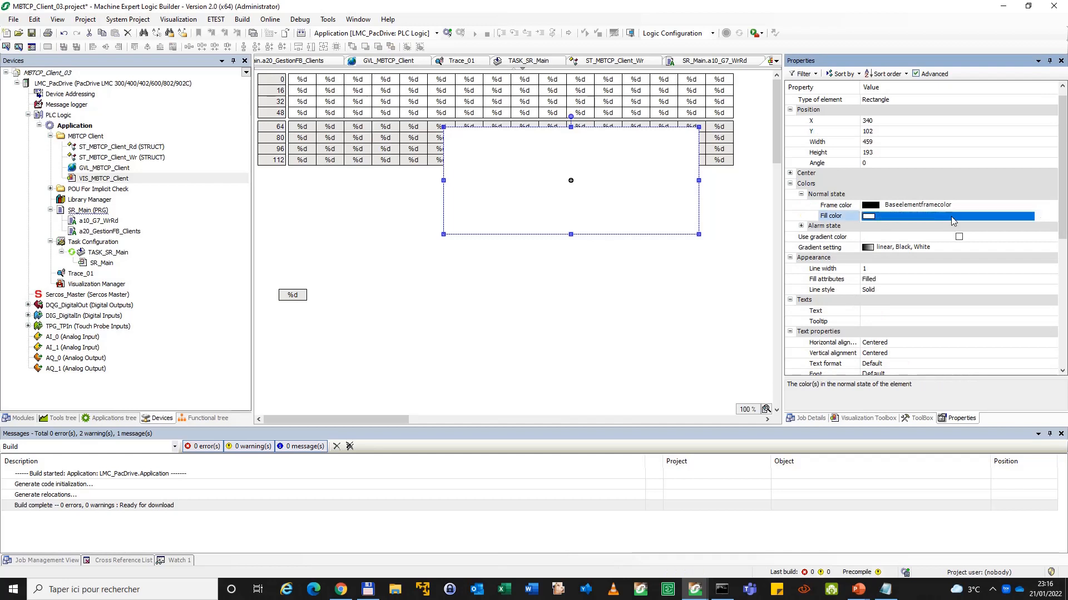
click(950, 217)
mouse_move(1041, 248)
mouse_down()
mouse_move(1040, 233)
mouse_move(1040, 248)
mouse_up()
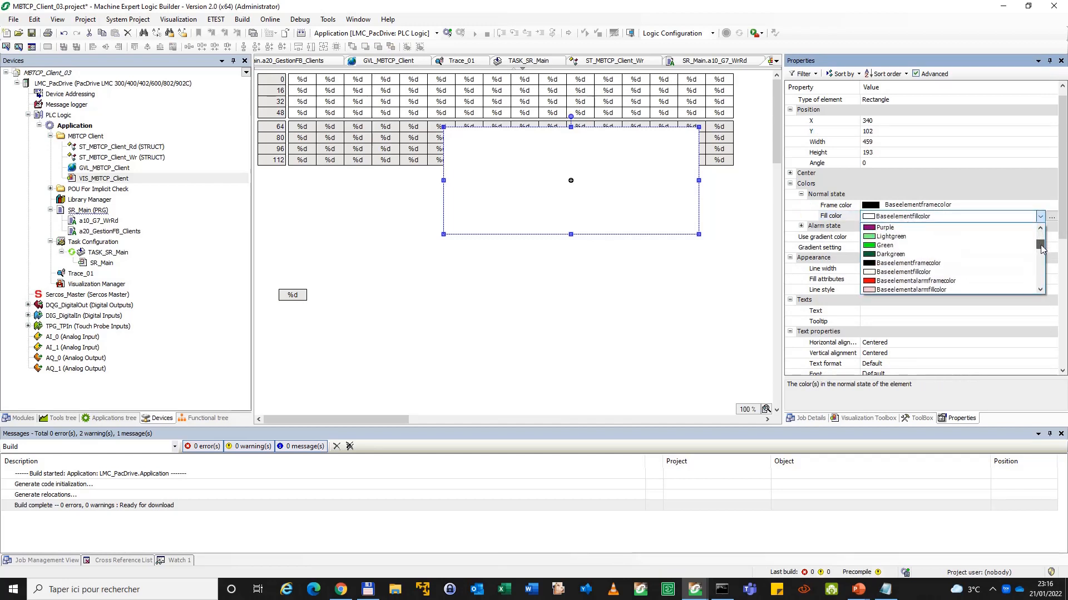
click(943, 241)
Try to move the green rectangle behind the grids using the Send One to Back and Send to Back ordering
right_click(676, 188)
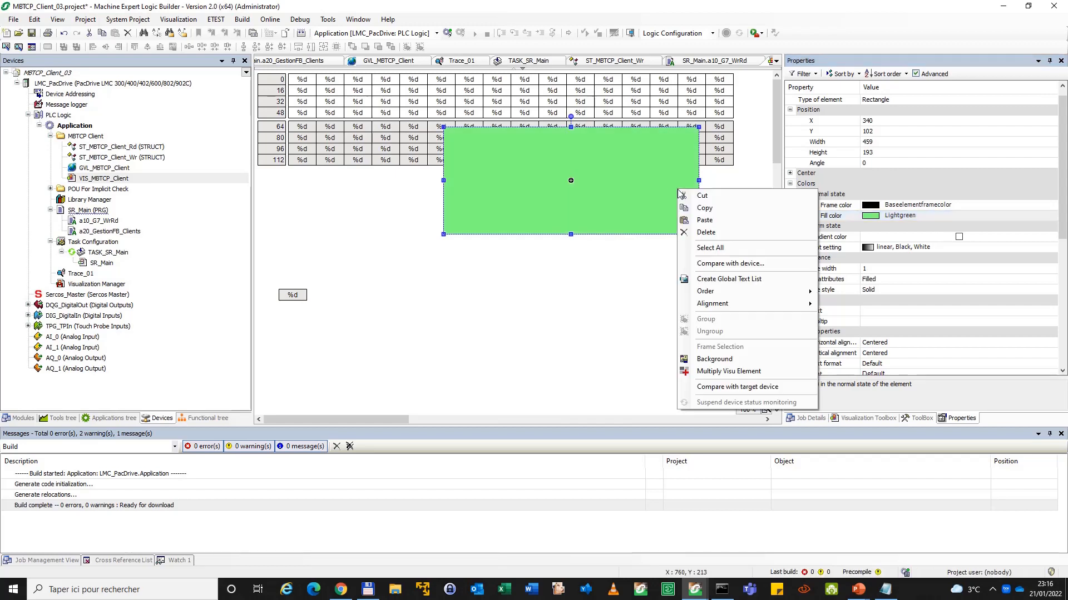
mouse_move(751, 290)
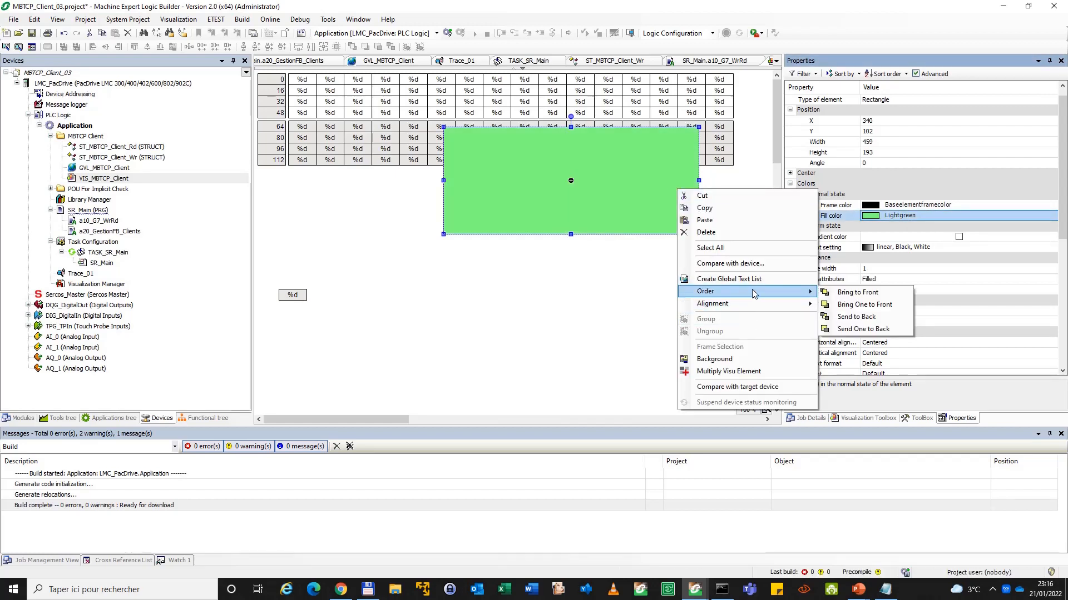
click(880, 326)
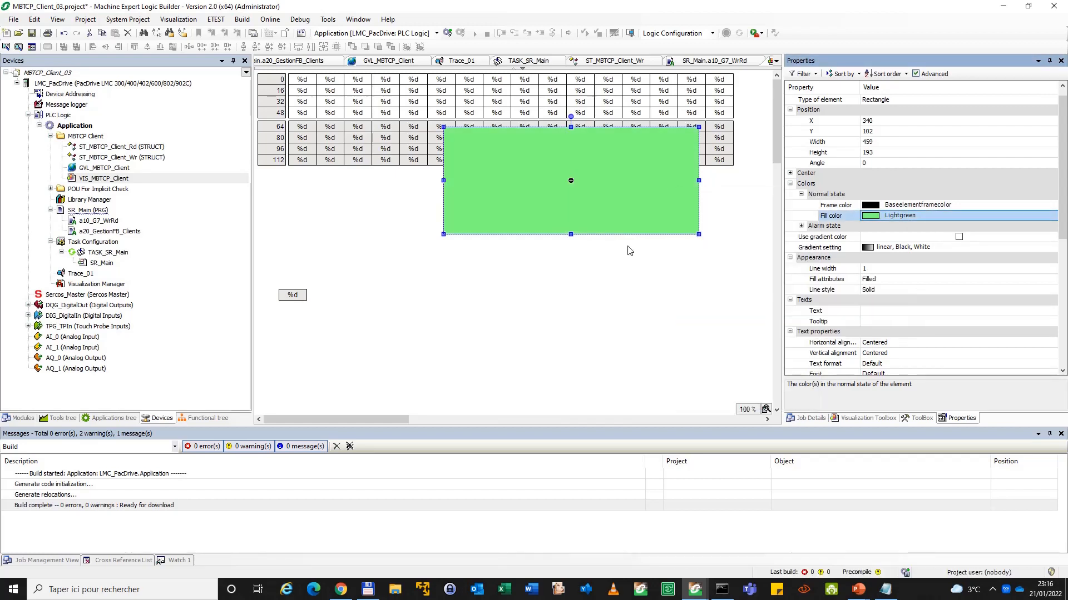
right_click(599, 217)
mouse_move(717, 319)
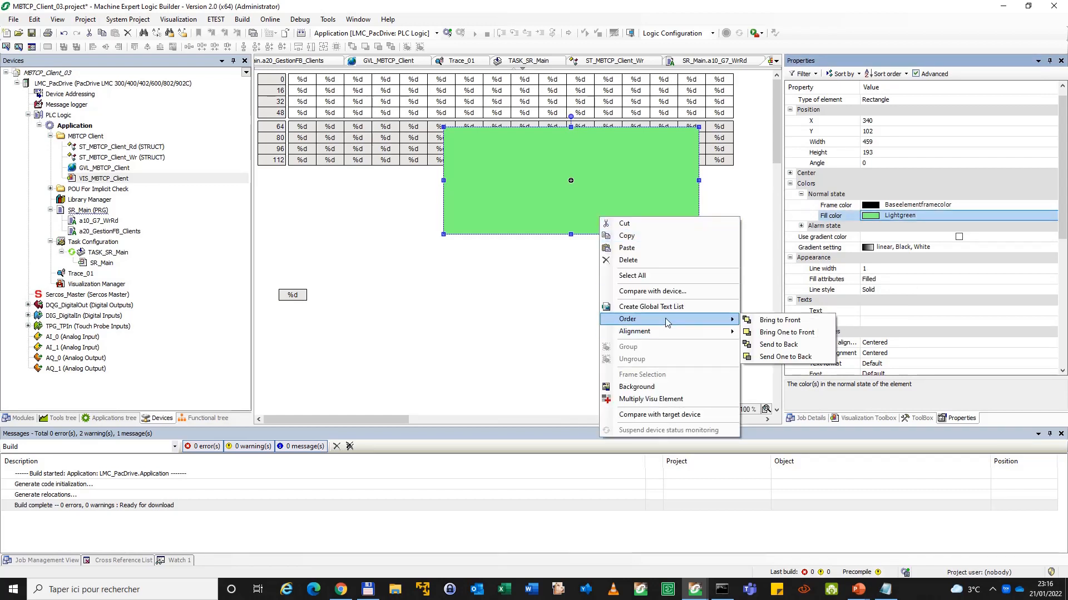
click(783, 345)
mouse_move(631, 211)
mouse_down()
mouse_move(639, 281)
mouse_move(637, 218)
mouse_up()
right_click(632, 191)
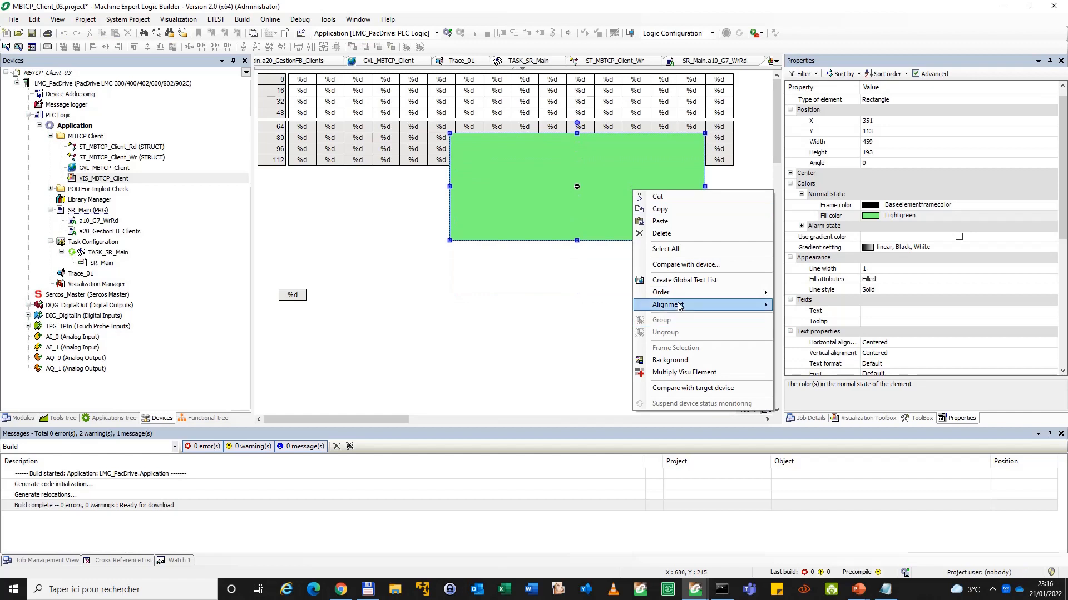
mouse_move(678, 293)
click(803, 329)
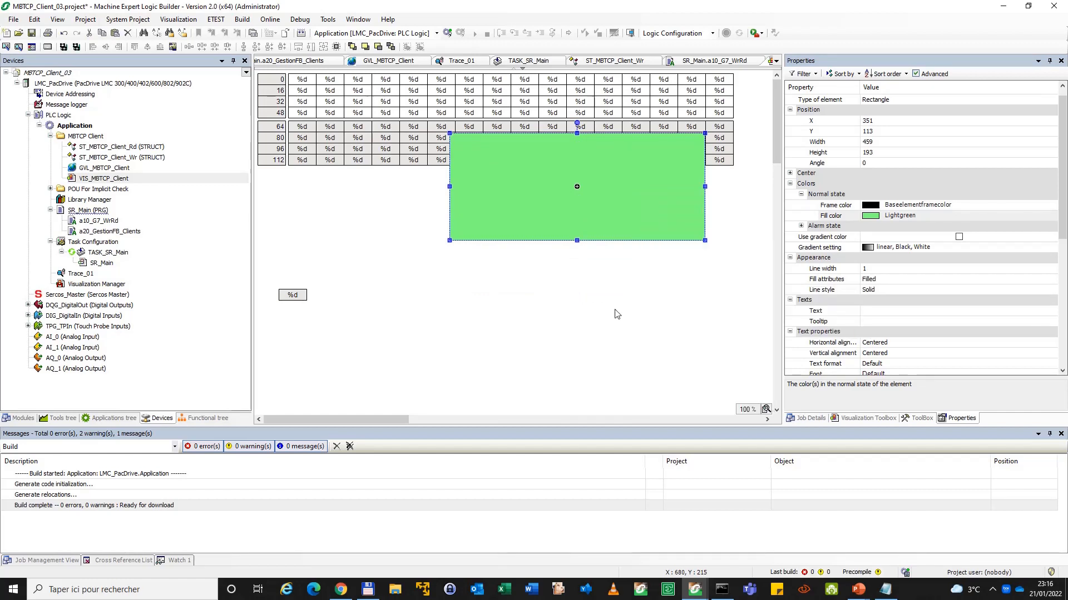
Send the green rectangle to the back, behind the register grids
right_click(645, 200)
mouse_move(731, 305)
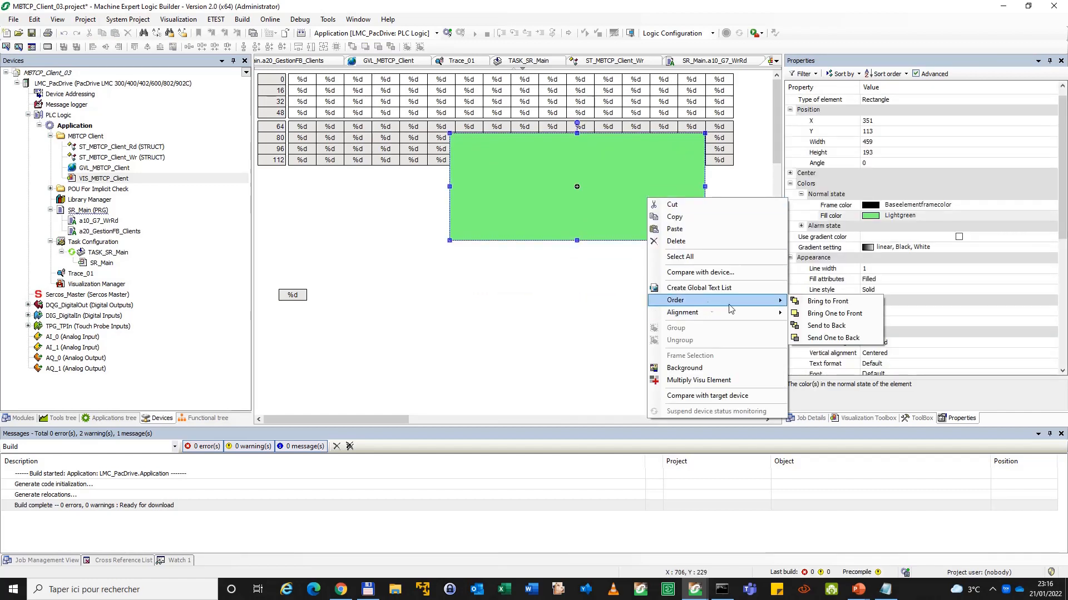
click(830, 327)
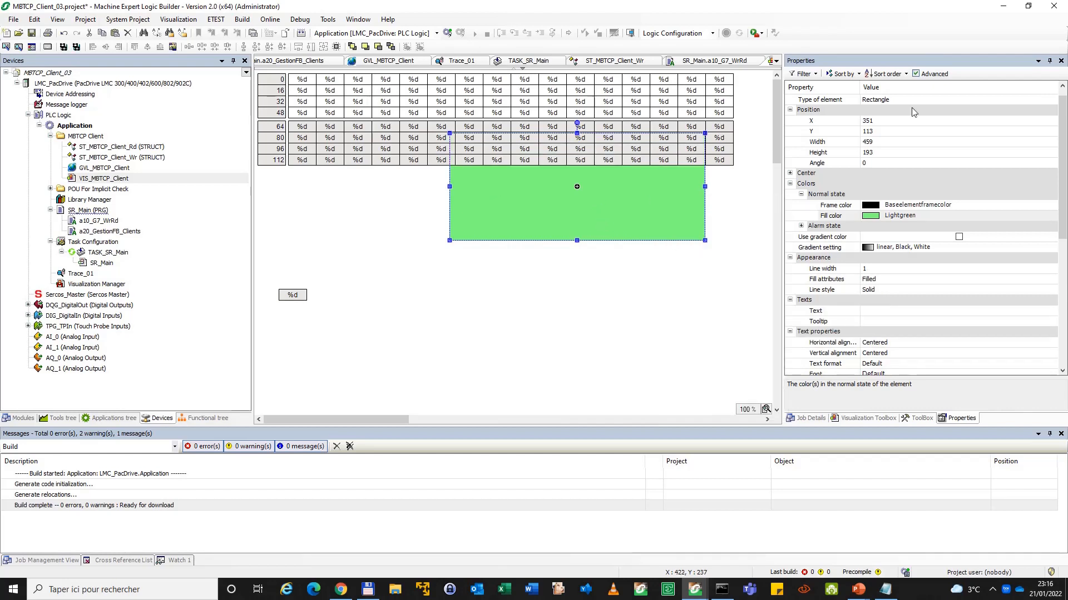
Position the green rectangle at X 1, Y 1
click(894, 118)
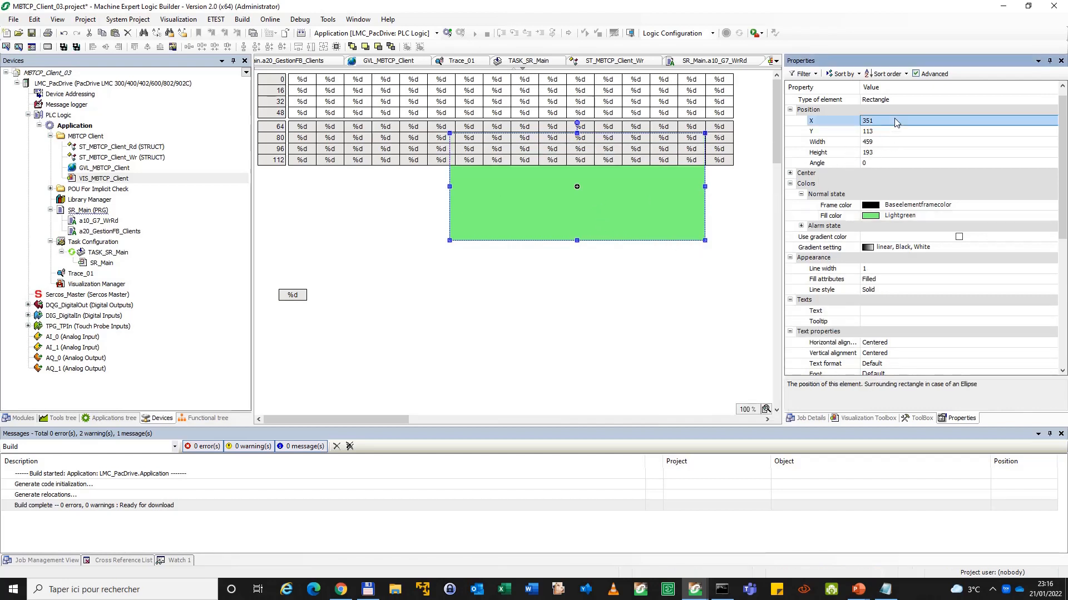
text(1)
key(Return)
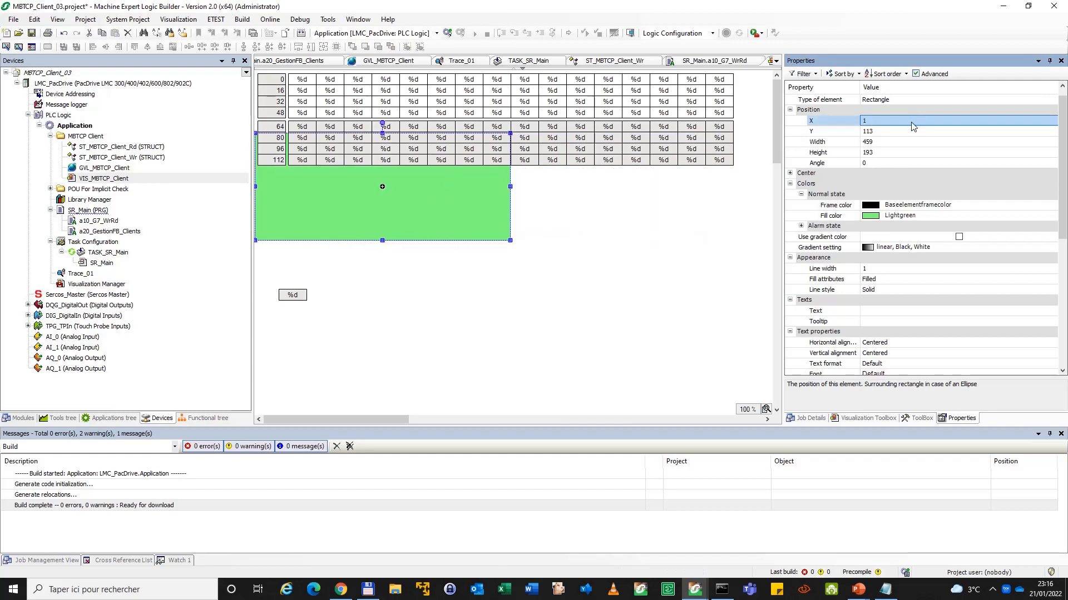
click(907, 131)
text(1)
key(Return)
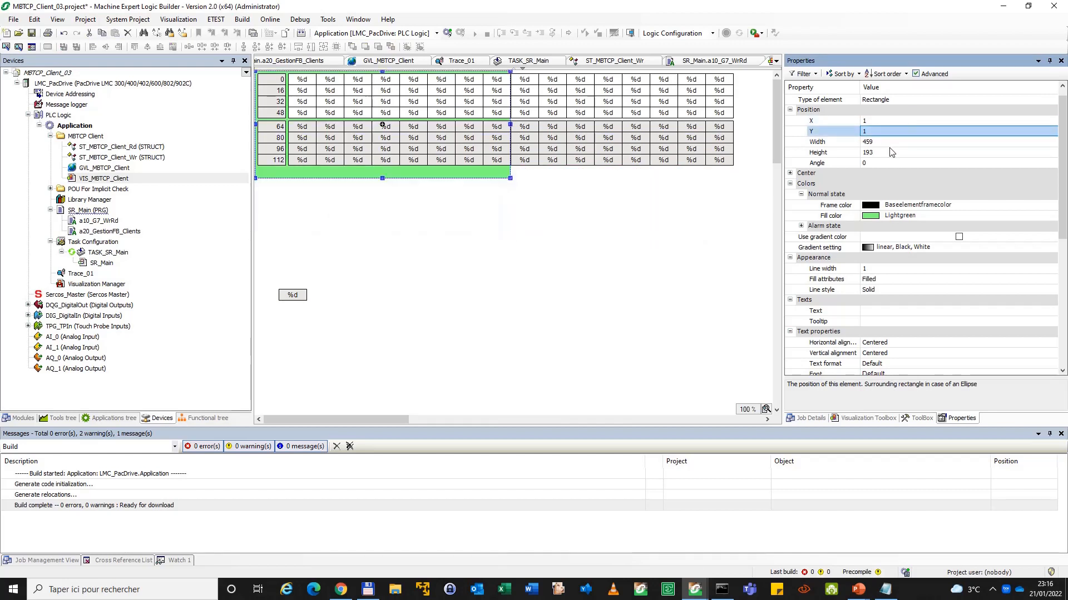
Try widths of 870, 860, 861 and 865 for the green background rectangle
click(895, 143)
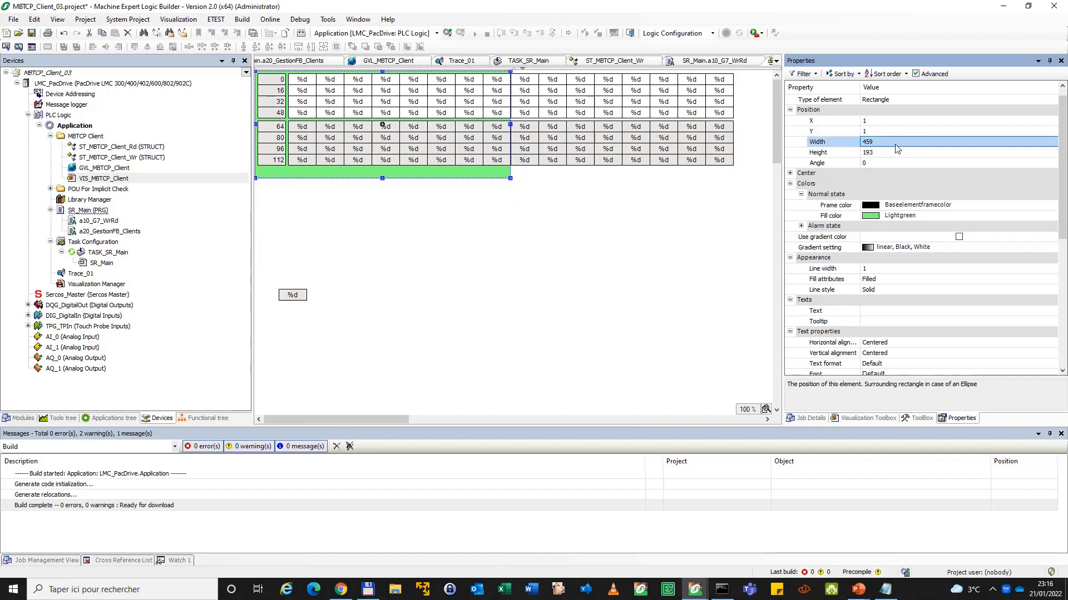
click(896, 143)
text(870)
key(Return)
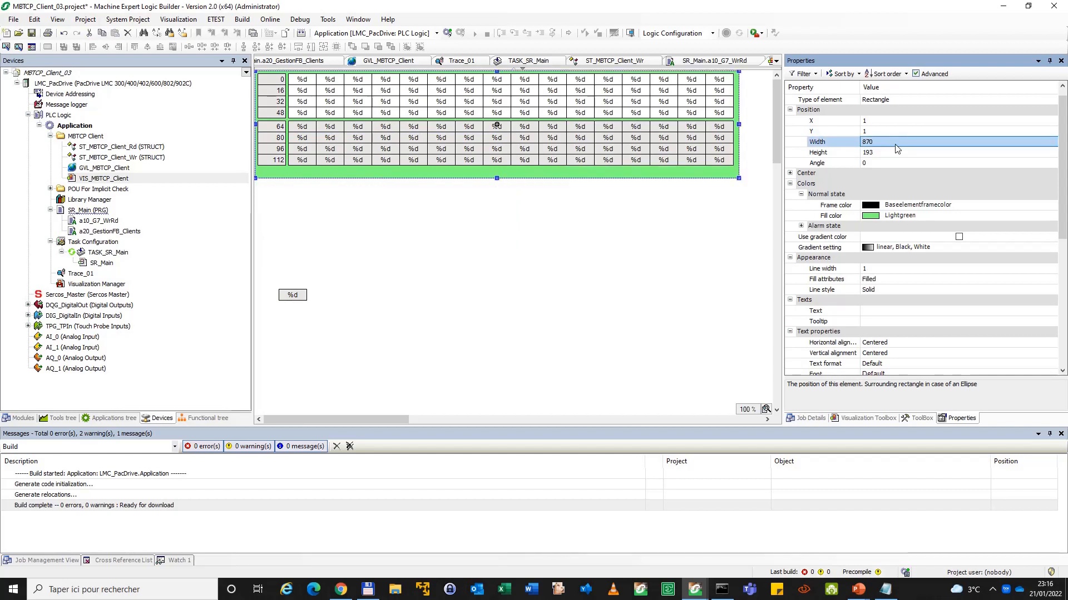
click(896, 144)
text(860)
key(Return)
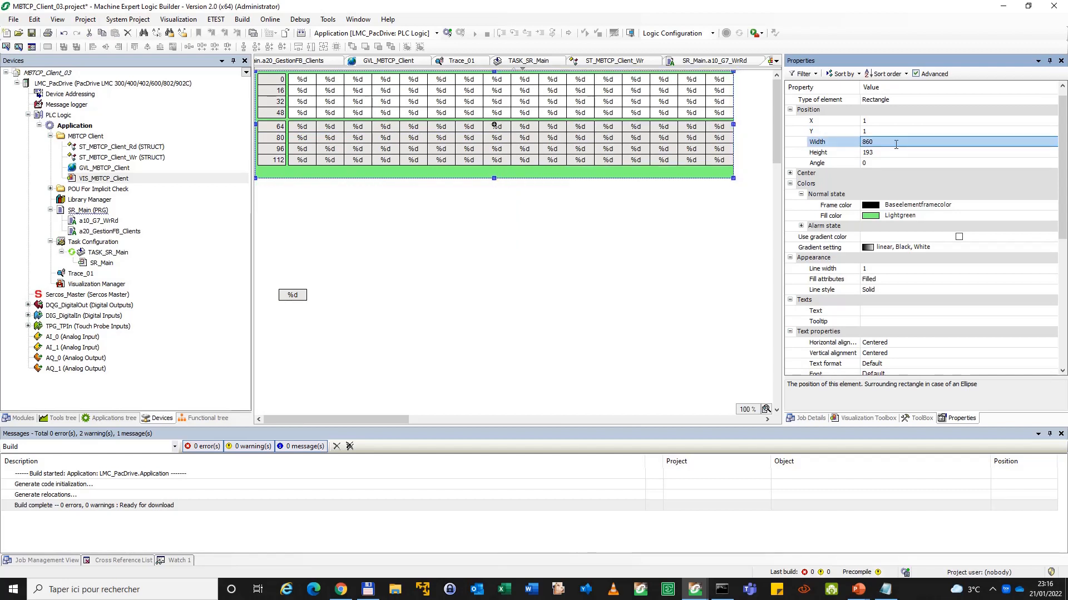
click(896, 143)
text(8)
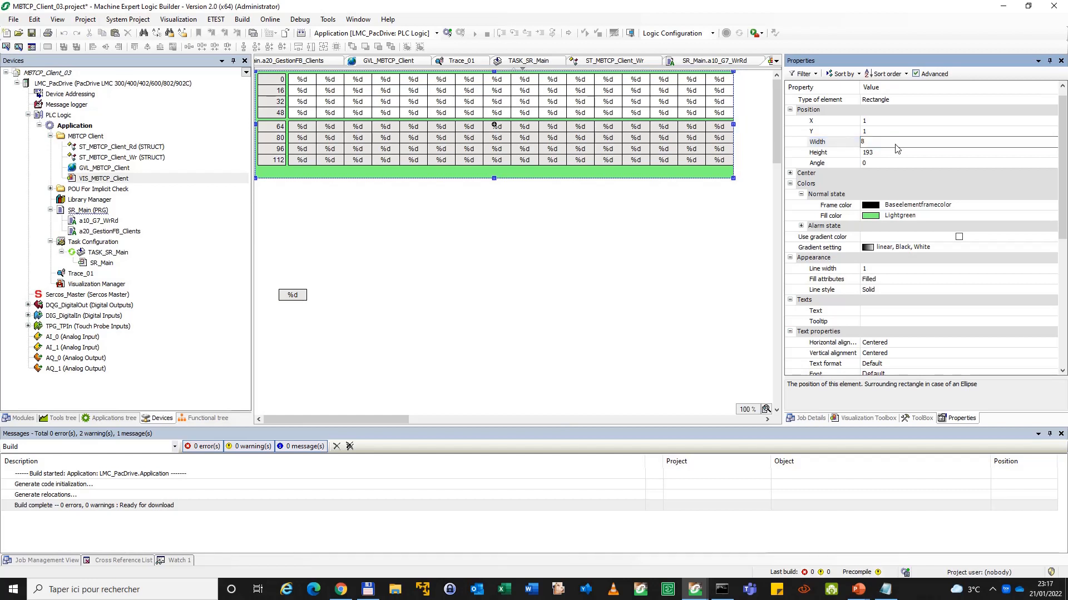
text(61)
key(Return)
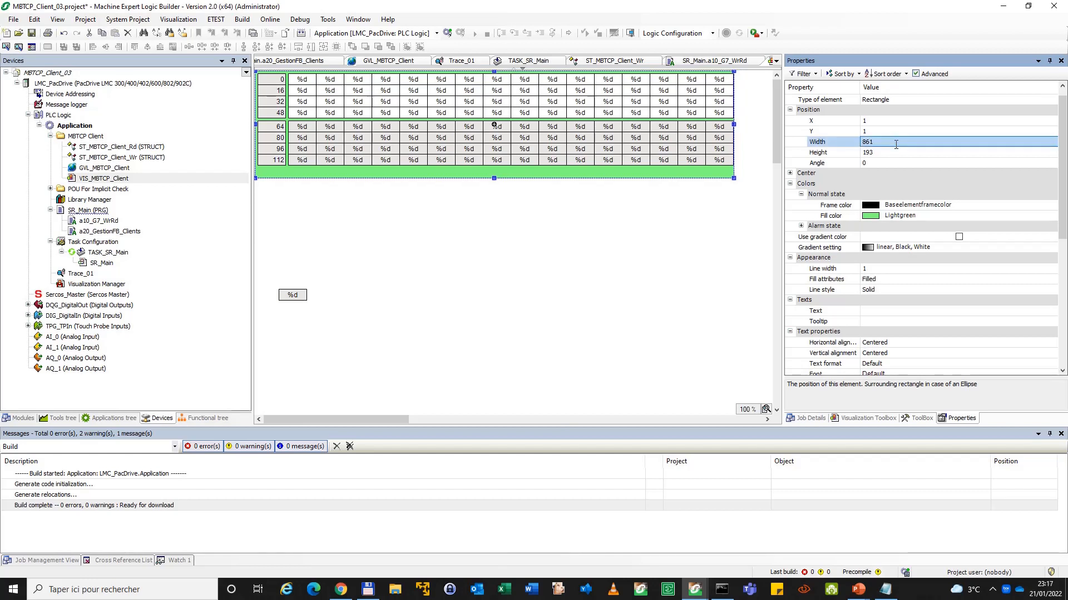
click(896, 144)
text(865)
key(Return)
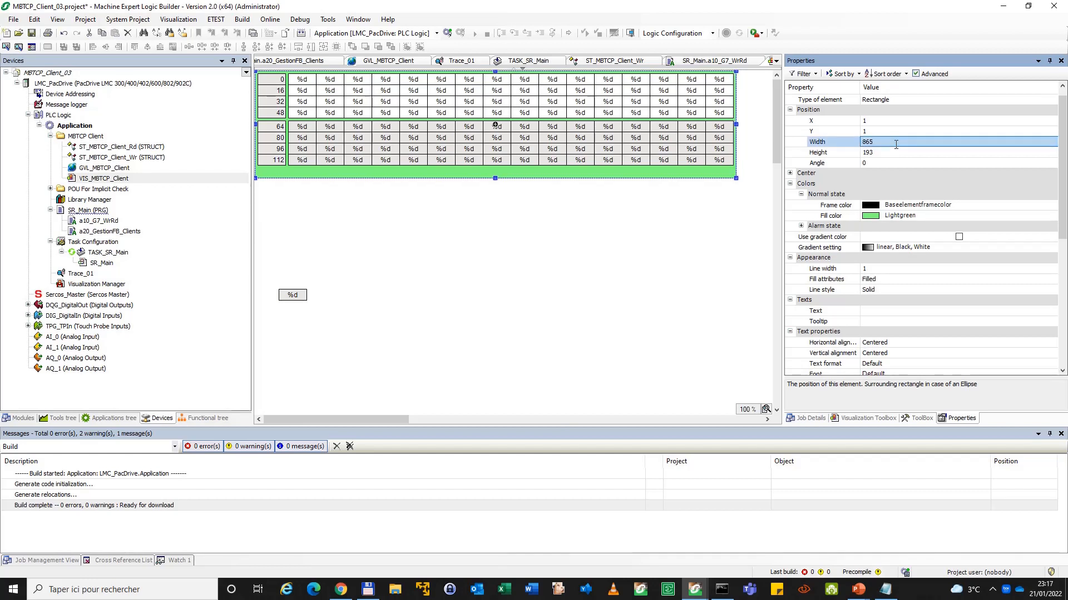
Set the green background rectangle's width to 866
click(895, 144)
key(BackSpace)
text(6)
key(Return)
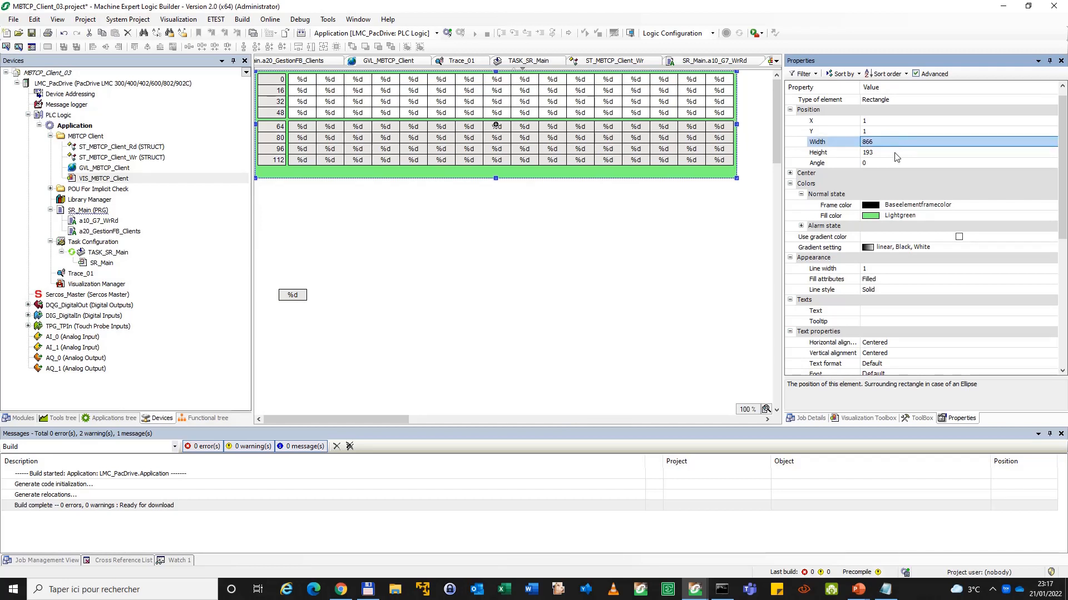
Set the green background rectangle's height first to 180 and finally to 176
click(895, 156)
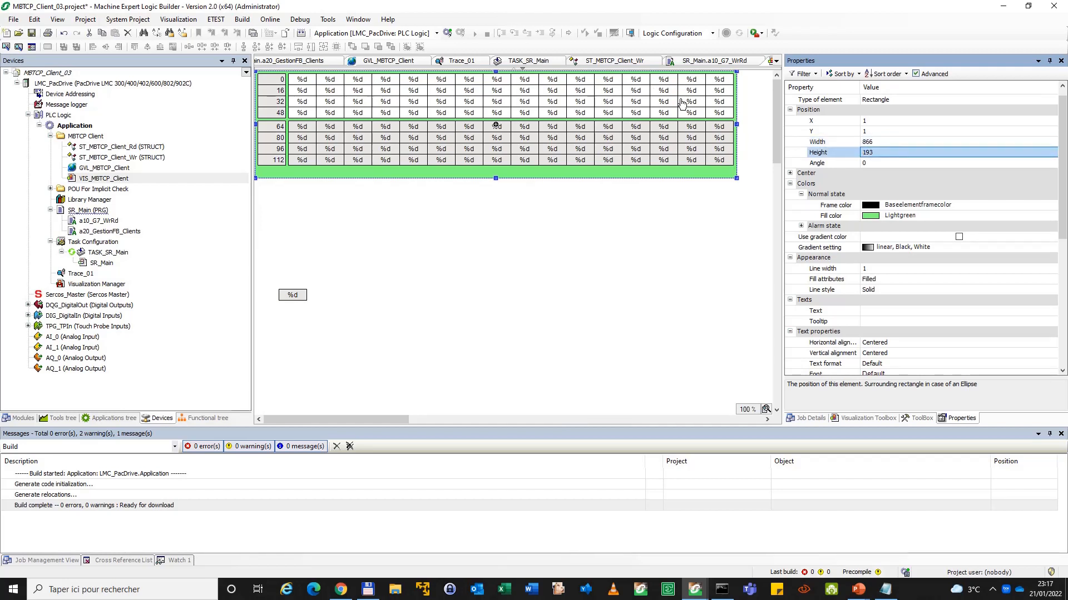
click(910, 159)
key(BackSpace)
key(BackSpace)
text(80)
key(Return)
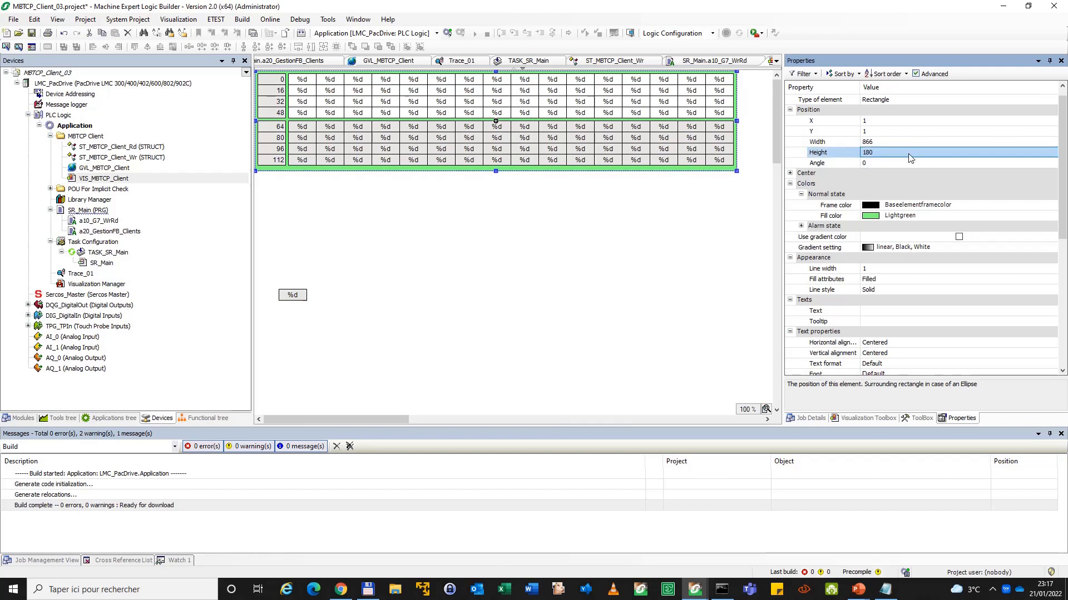
click(910, 157)
key(BackSpace)
key(BackSpace)
text(76)
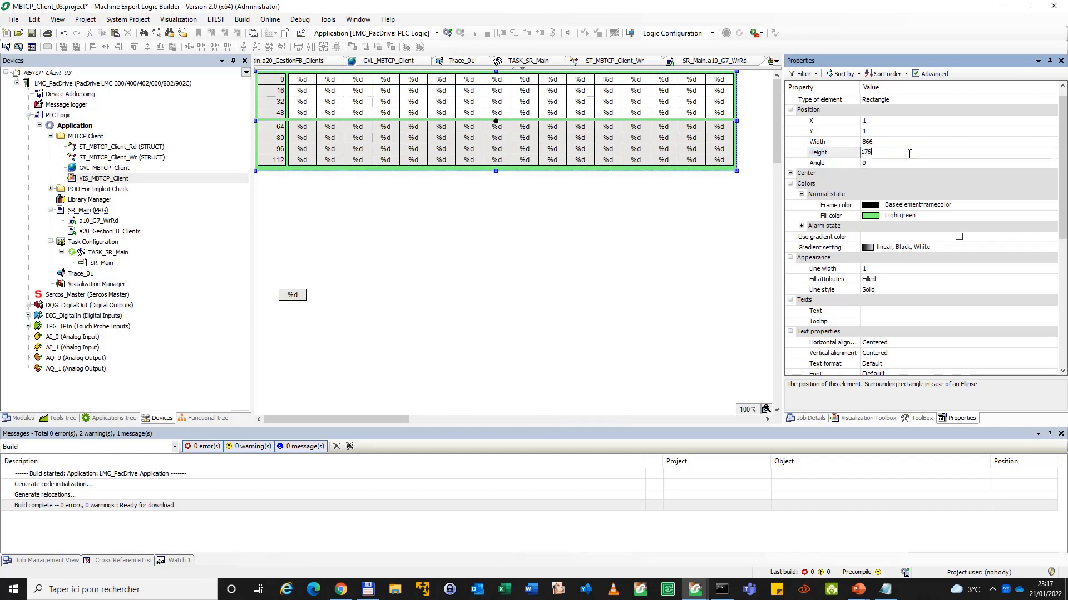
key(Return)
Group the row labels, both grids and the green background, and set the group's scaling type to Fixed
drag(757, 205, 255, 65)
right_click(428, 115)
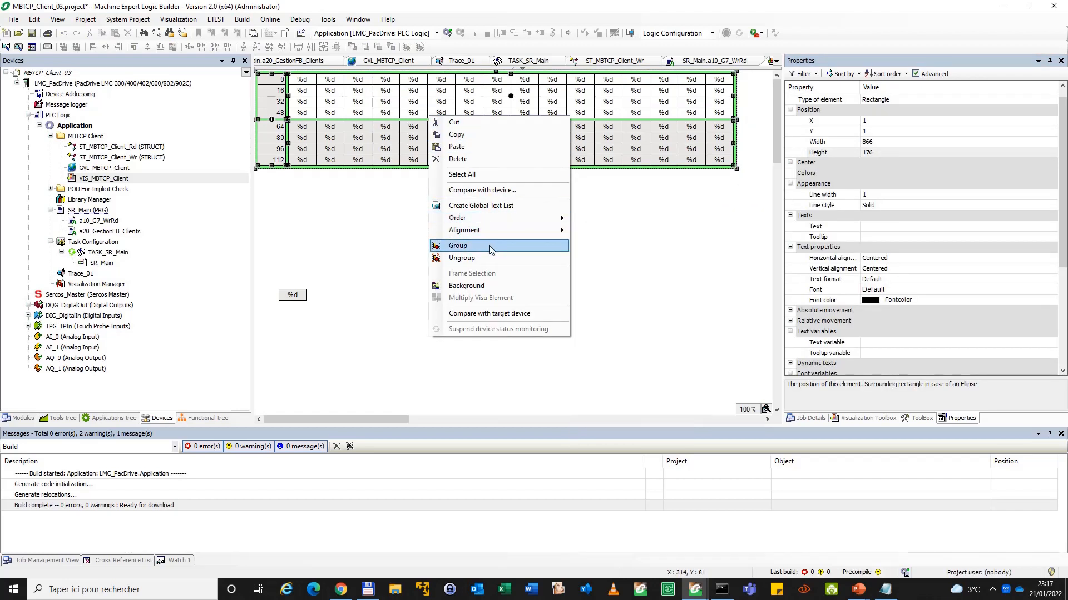
click(489, 245)
click(905, 134)
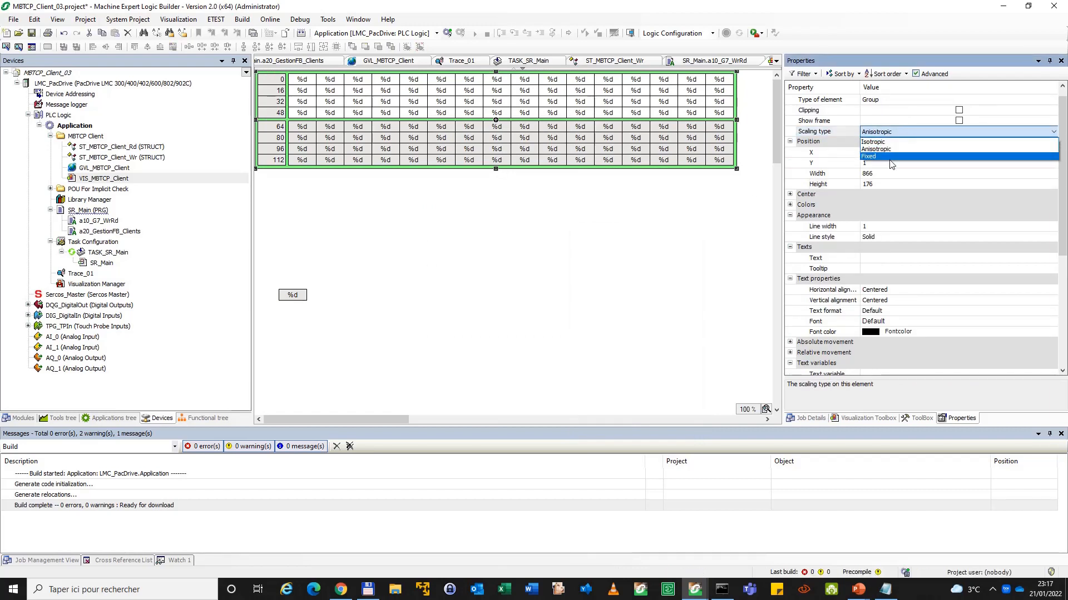
click(891, 154)
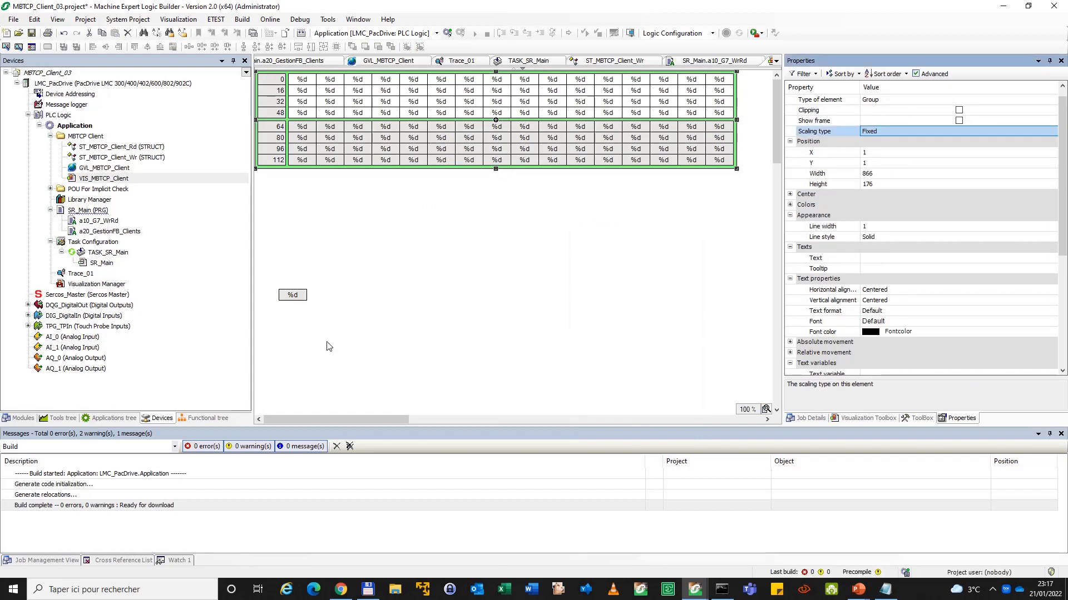
Delete the leftover single %d cell below the grids and save the project
drag(327, 342, 237, 255)
key(Delete)
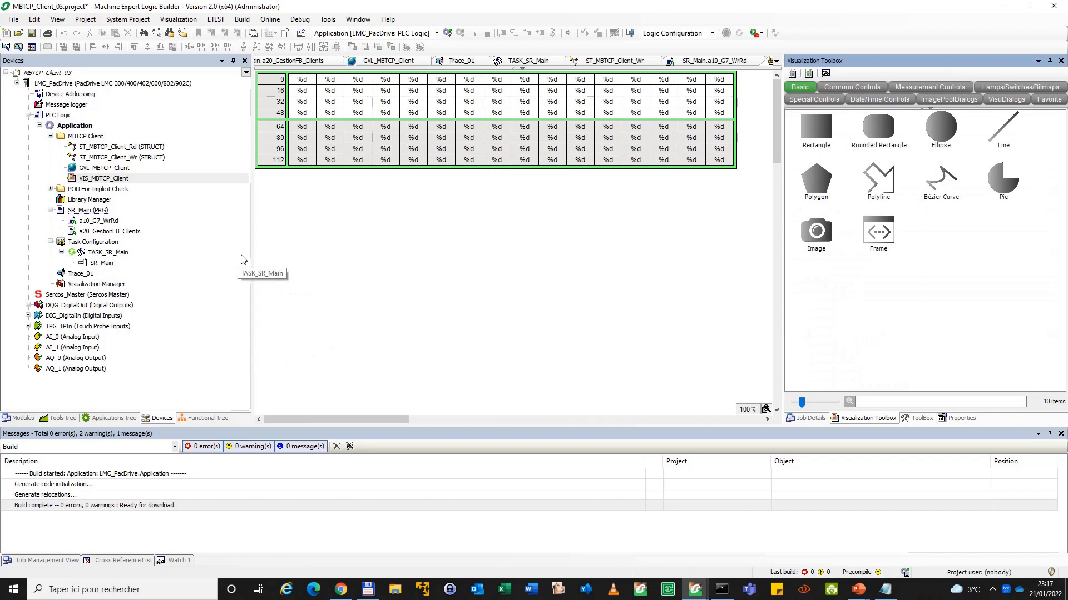
key(ctrl+s)
Widen the visualization area and log in to the controller with online change, keeping the boot application update enabled
click(542, 158)
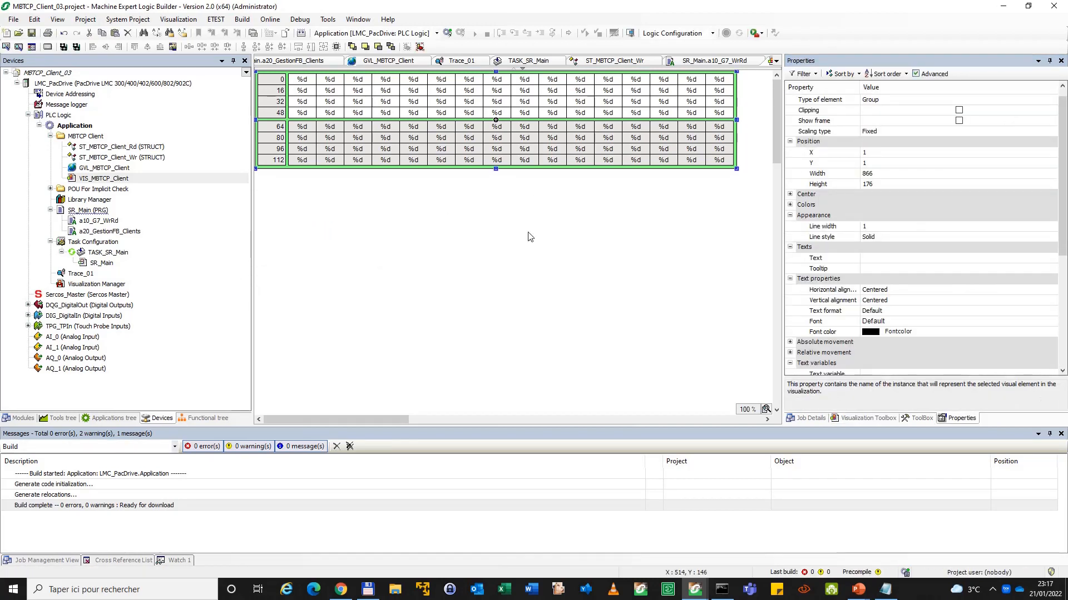
click(529, 237)
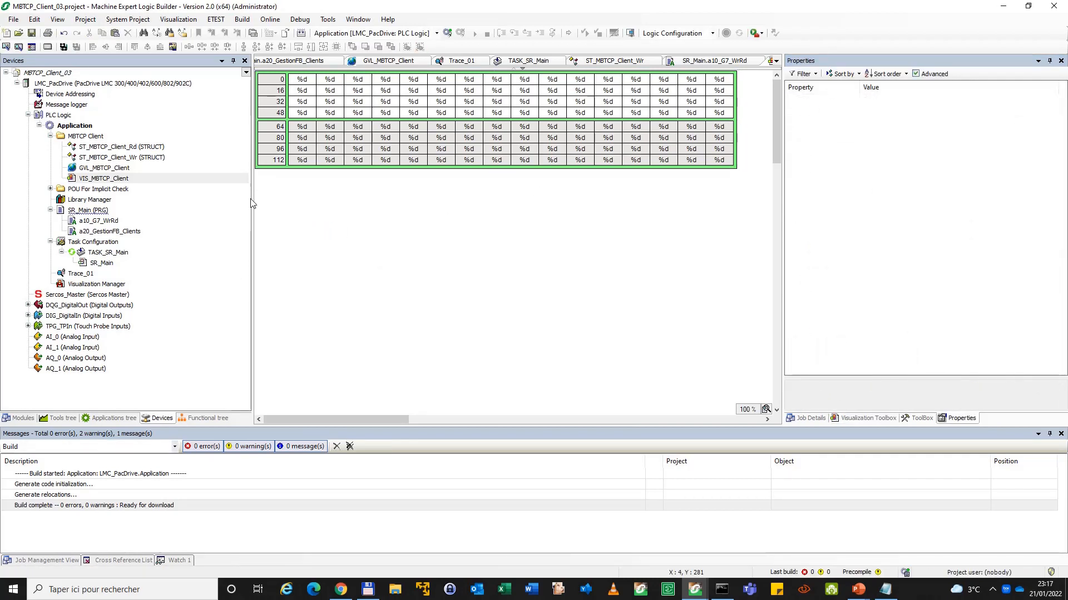
drag(252, 199, 189, 198)
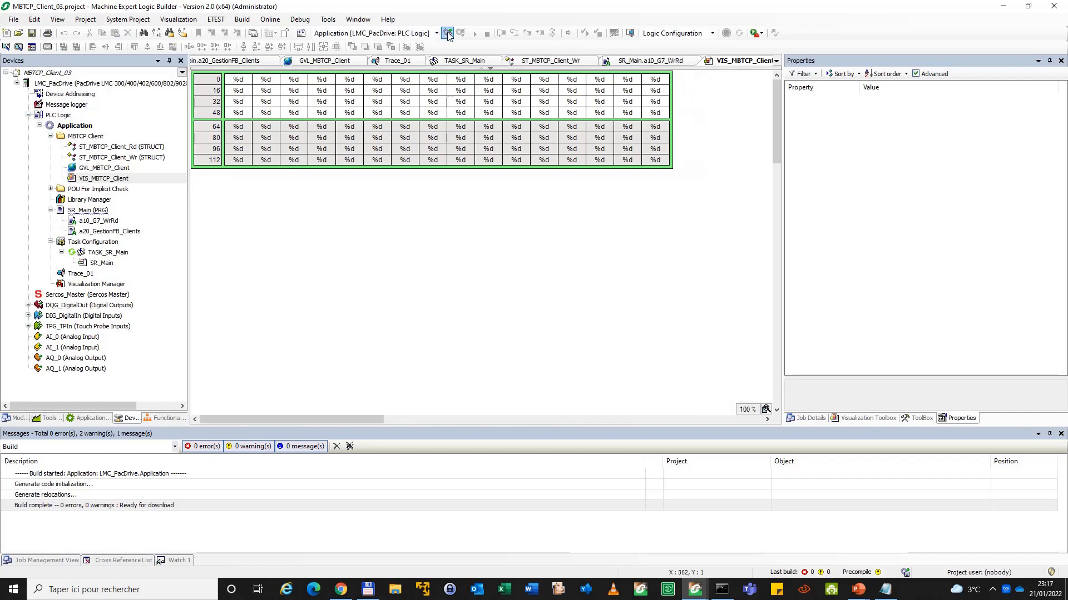
click(447, 32)
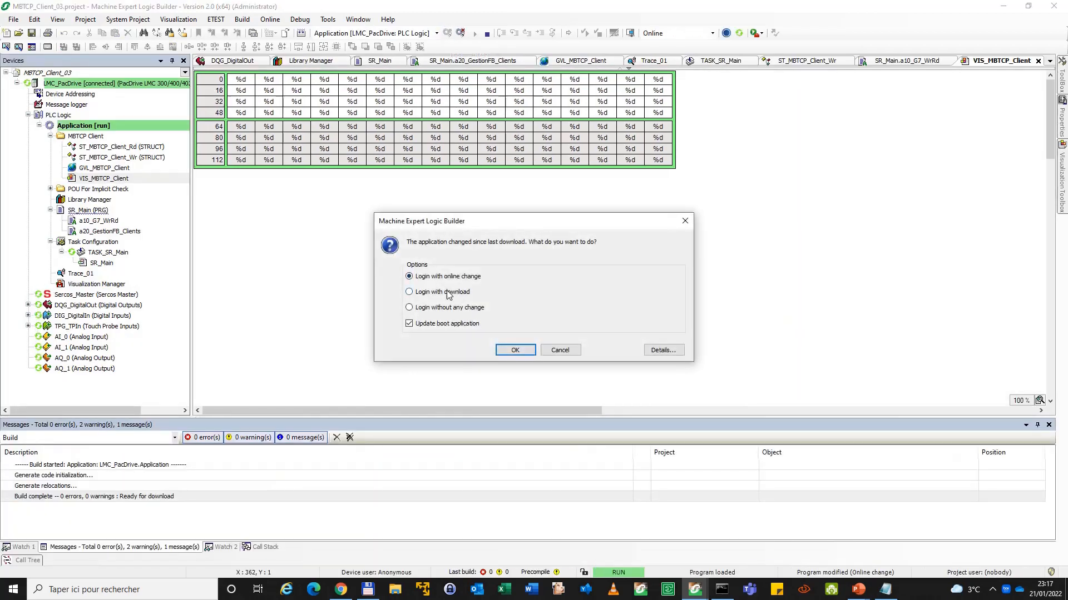
click(516, 350)
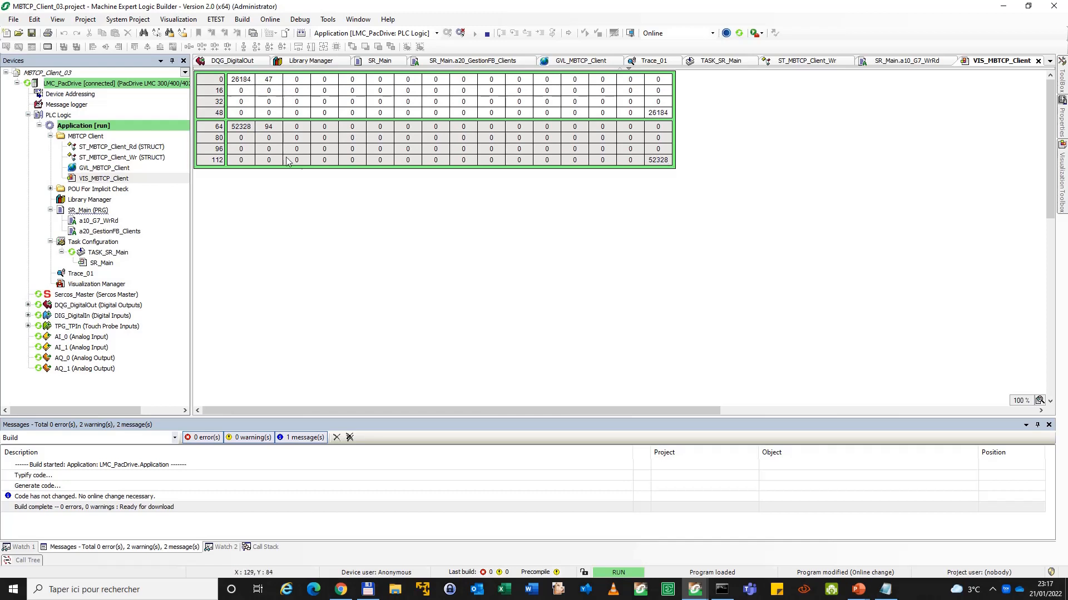
Write 4 into the fourth cell and 84 into the seventh cell of row 16 in the writable register grid
click(270, 82)
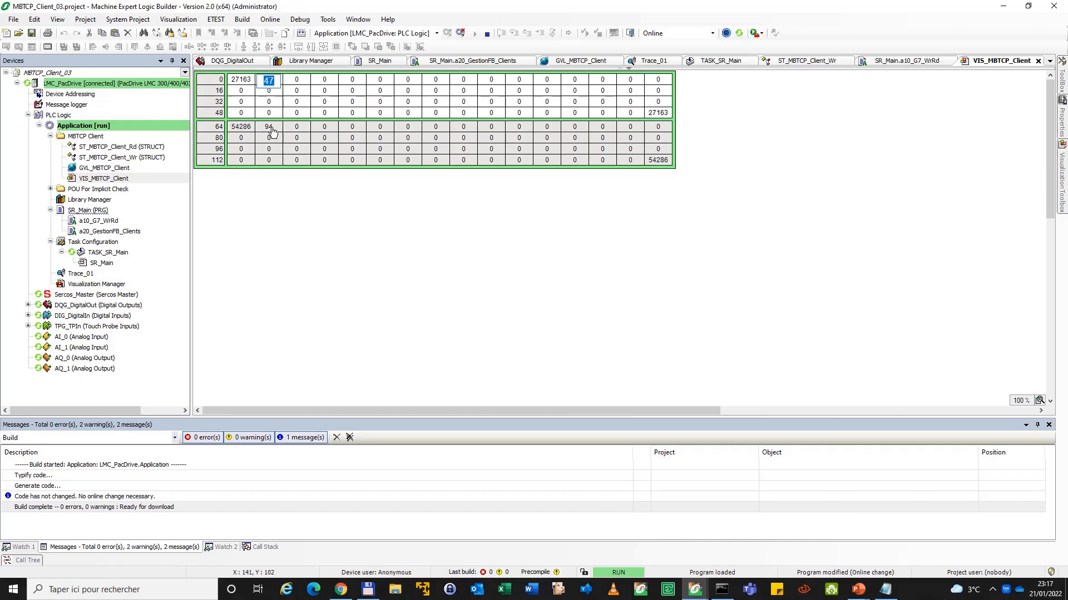
key(Escape)
click(321, 95)
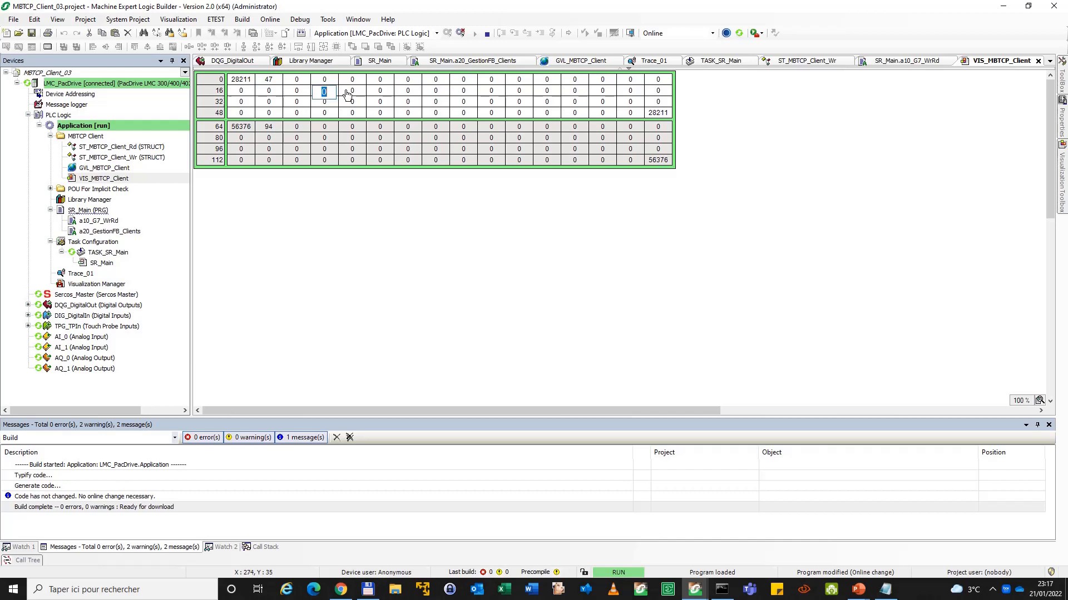
key(Escape)
click(411, 92)
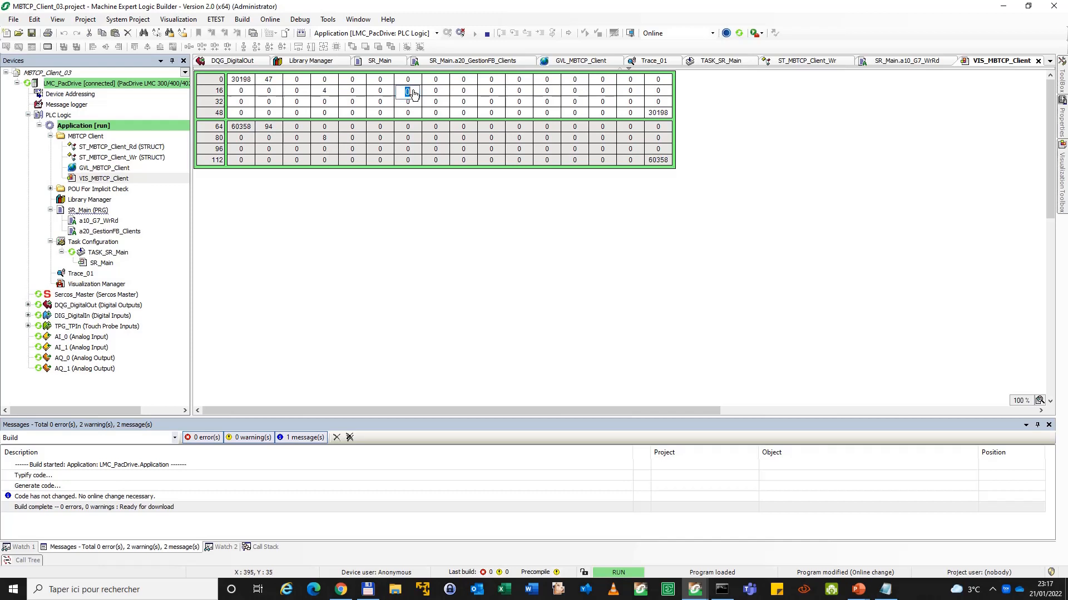
text(84)
key(Return)
Write 1234 into row 32's eleventh cell and 87 into both row 48's fourteenth cell and row 0's ninth cell
click(526, 103)
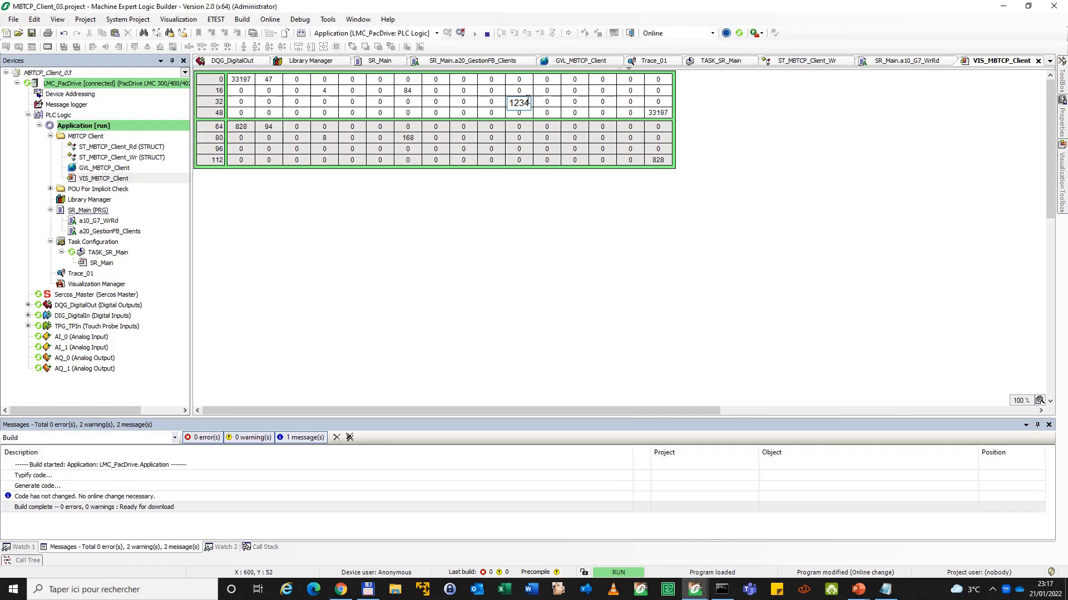
key(Return)
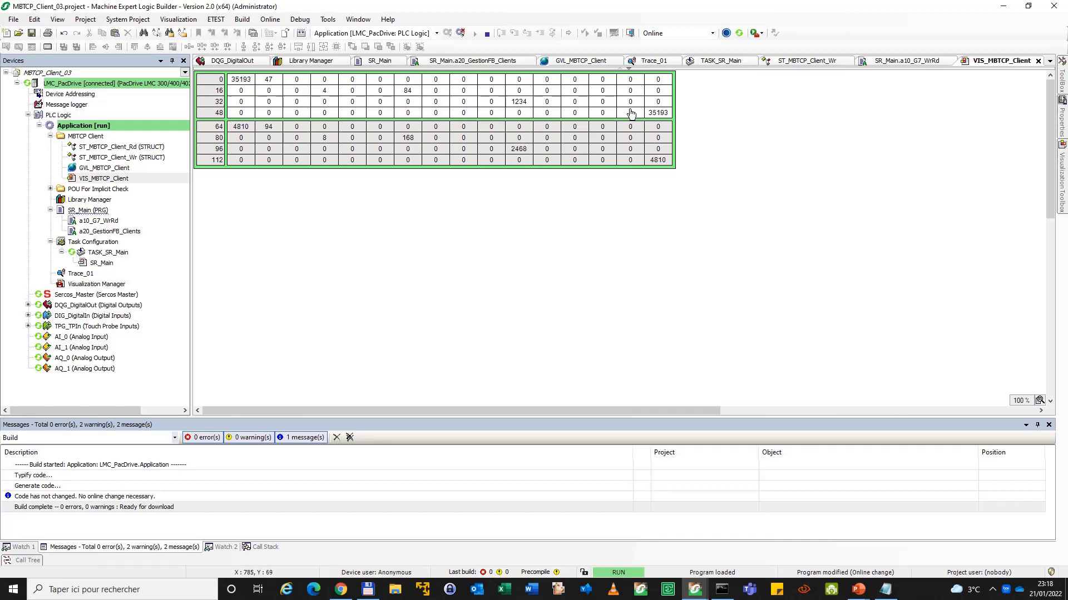
click(473, 83)
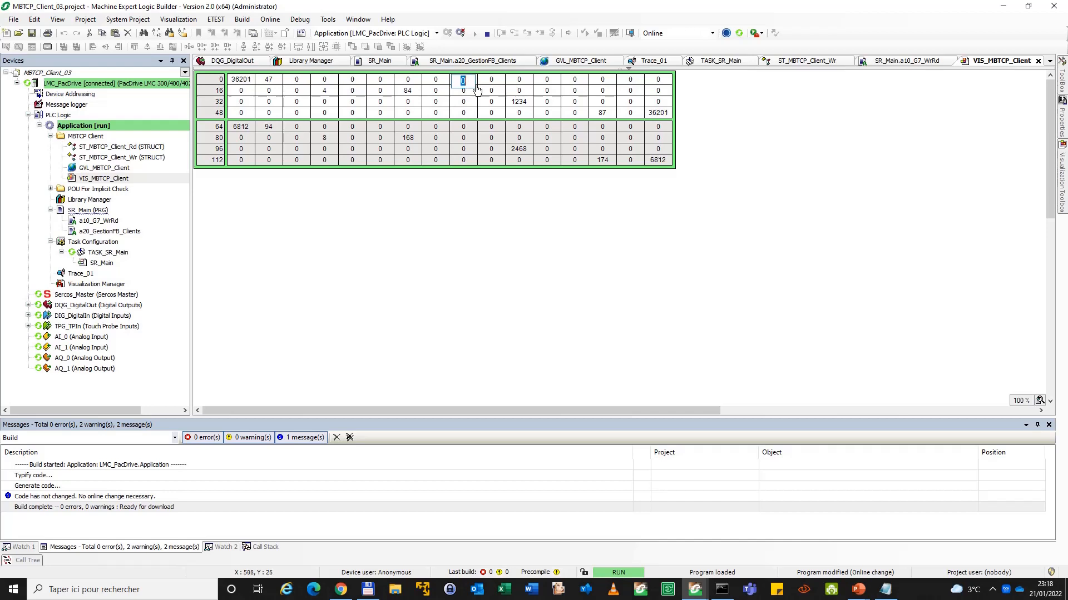
text(87)
key(Return)
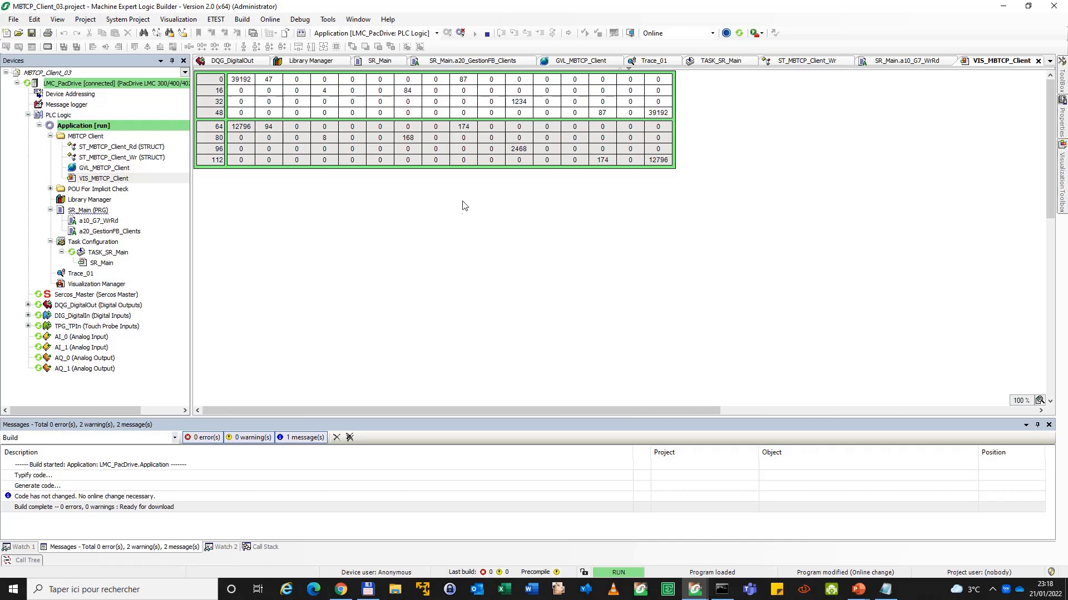
Switch to the PowerPoint slide about creating a visualization and return to Logic Builder
key(alt+Tab)
click(468, 269)
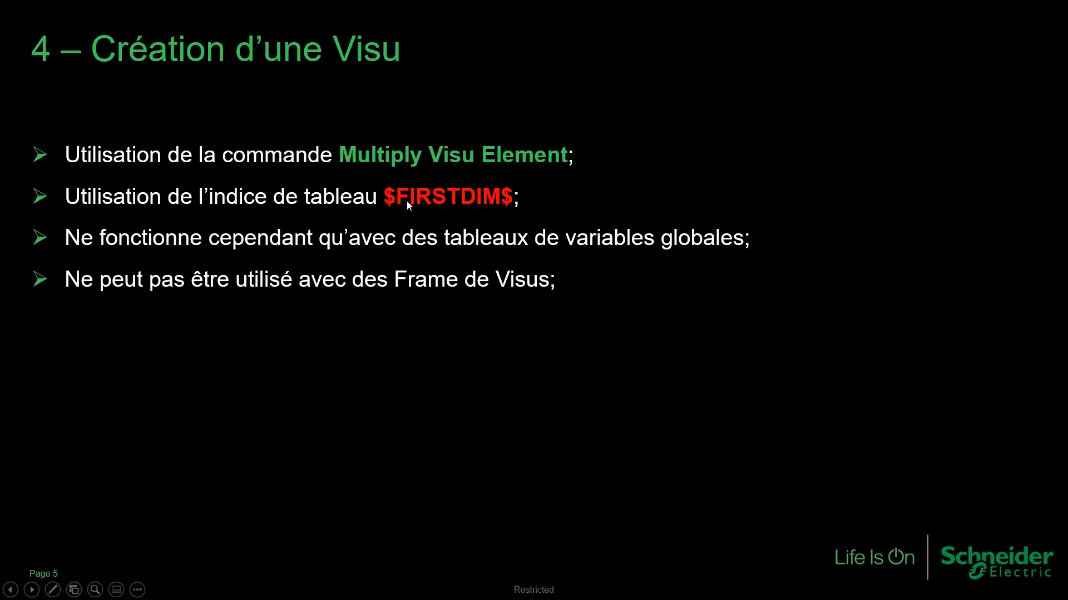
key(alt+Tab)
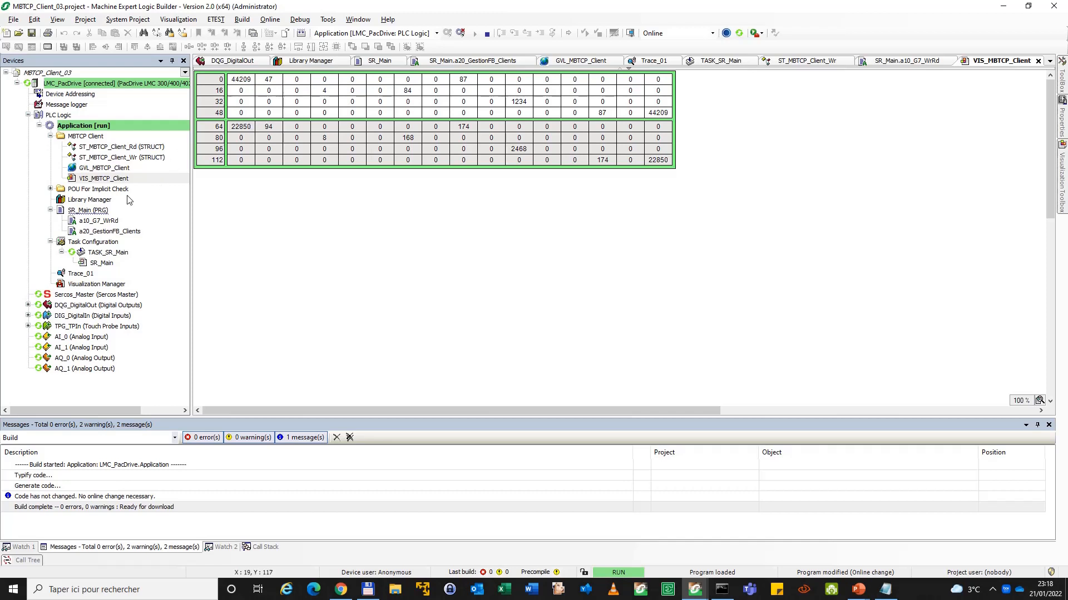
Open the SR_Main program and log out of the controller
double_click(97, 213)
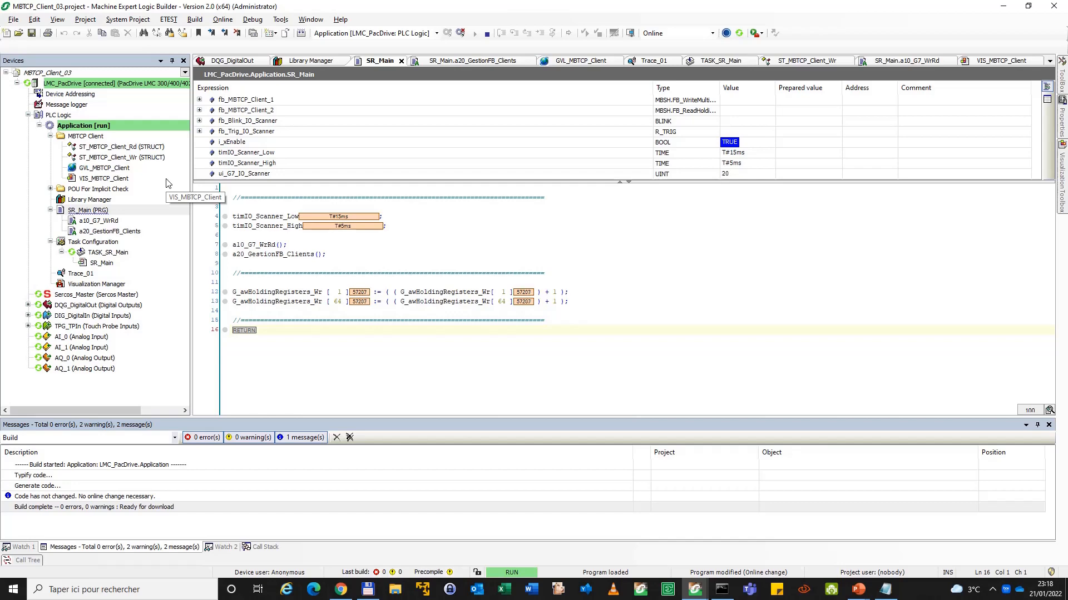
click(461, 33)
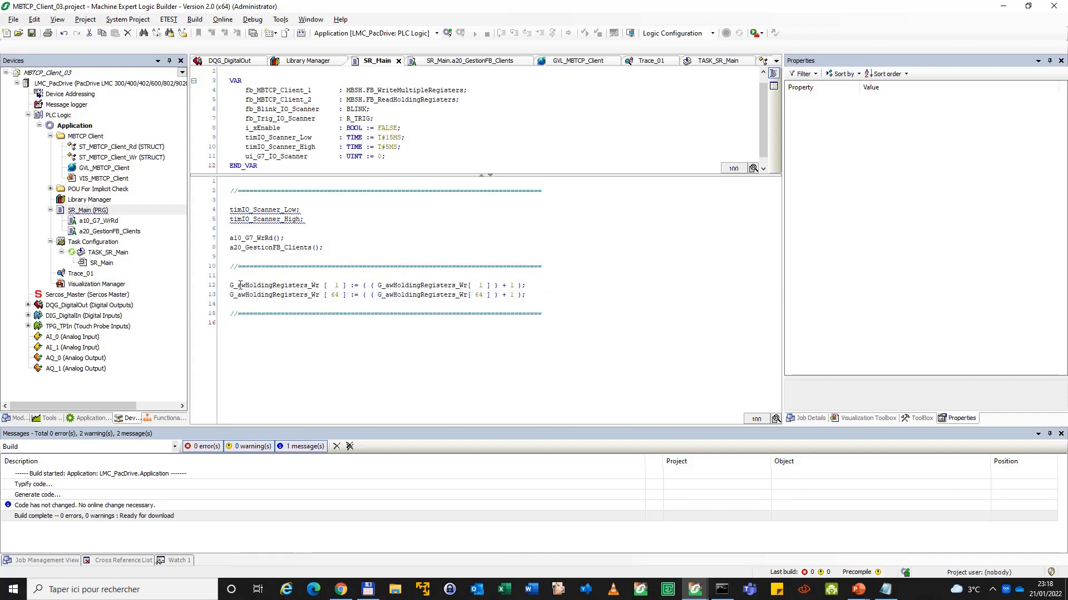
Below the register 1 increment in SR_Main, add an IF line resetting G_awHoldingRegisters_Wr [ 1 ] to 0 when it exceeds 20000
drag(230, 285, 348, 286)
key(ctrl+c)
click(543, 285)
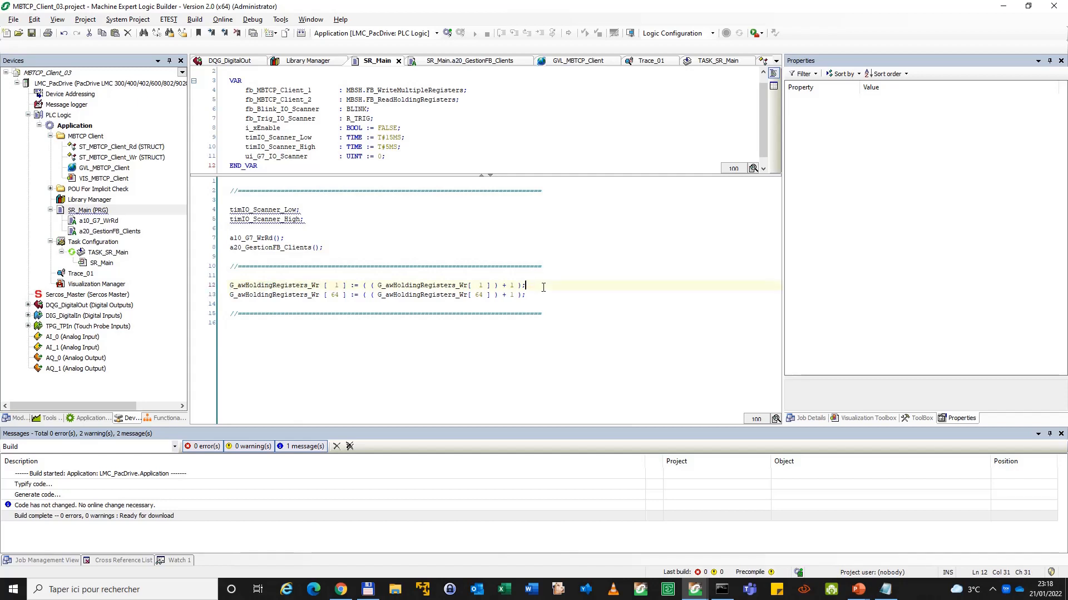
key(Return)
text(if ()
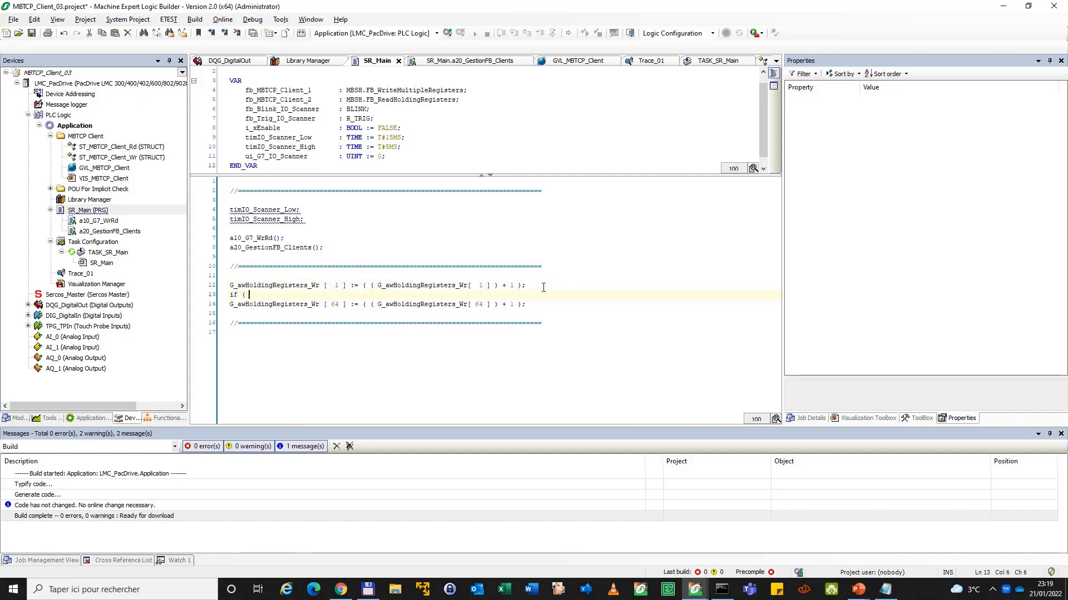
key(ctrl+v)
text(> 20)
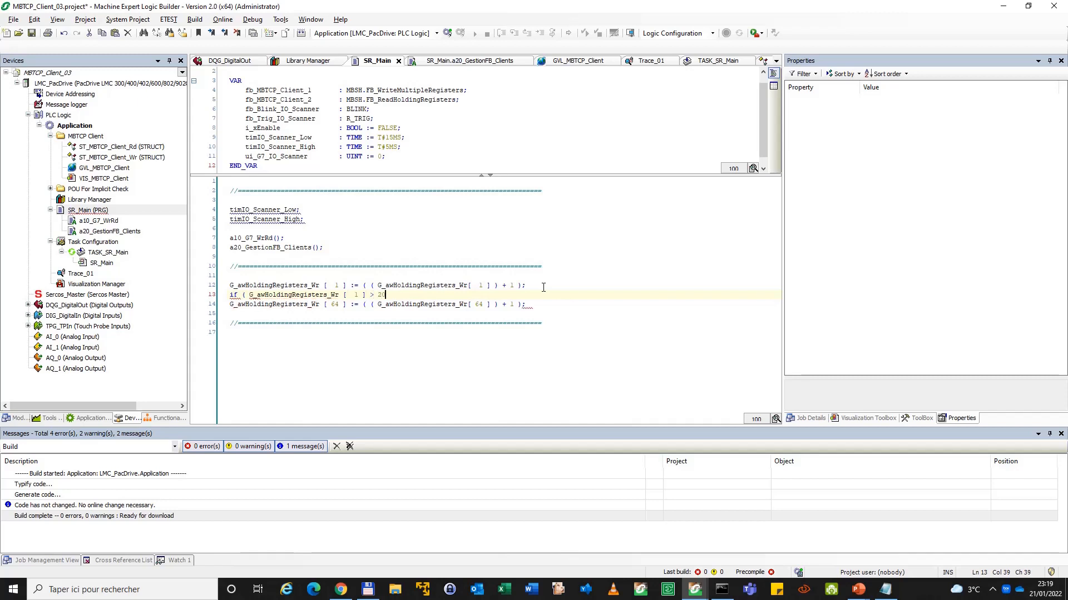
text(0000 ) then)
key(ctrl+v)
text(:= 0; e)
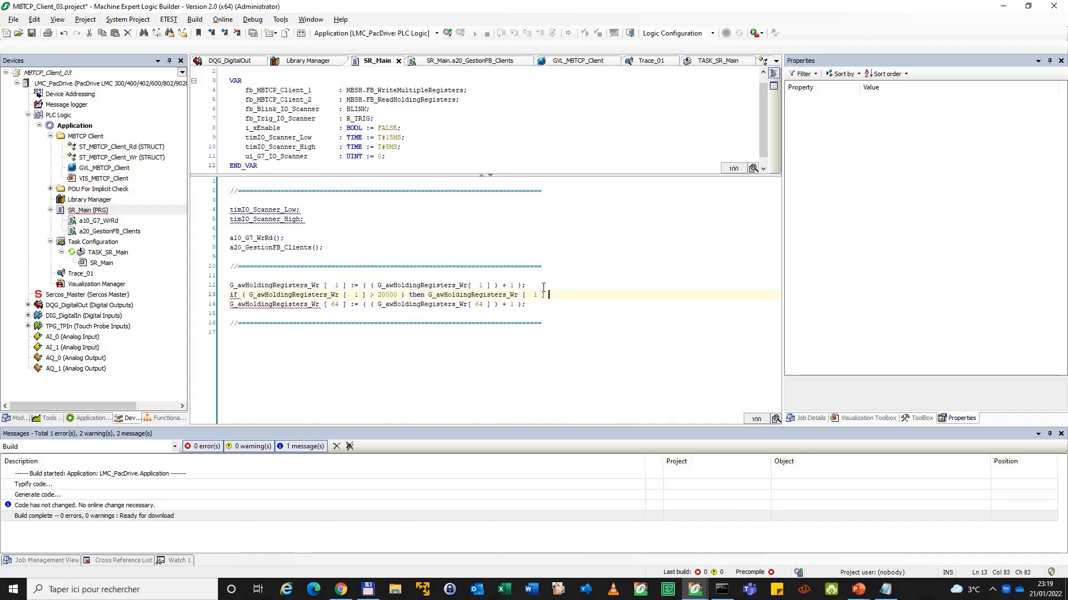
text(nd_if)
key(Return)
Insert blank lines below the register 64 increment and begin a subtraction there with G_awHoldingRegisters_Wr [ 1 ] followed by a minus sign
key(Down)
key(Down)
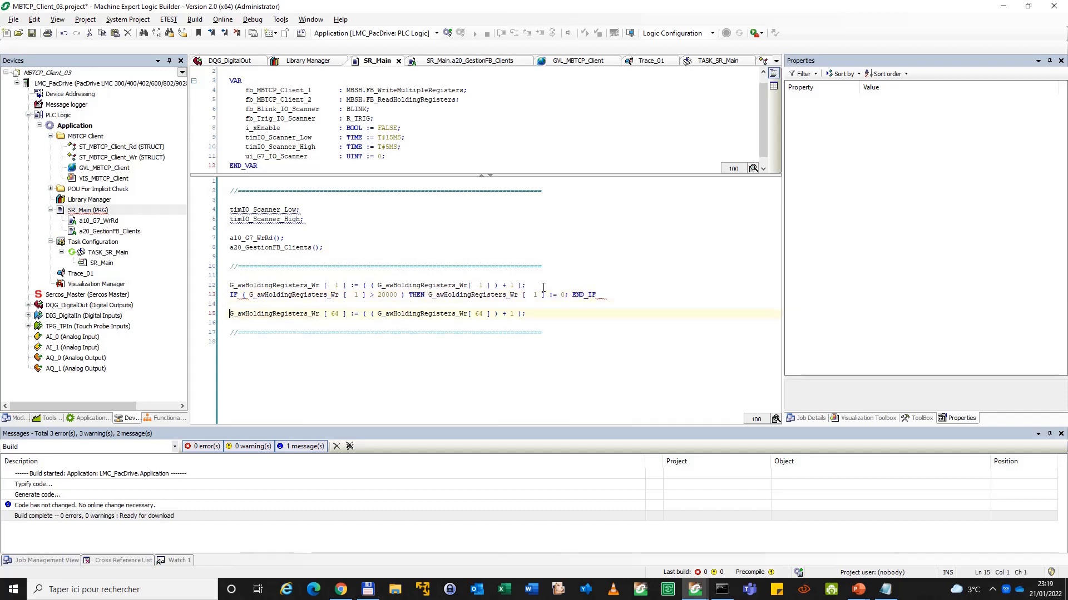
key(Return)
key(Return)
key(Return)
key(Up)
key(Up)
key(Return)
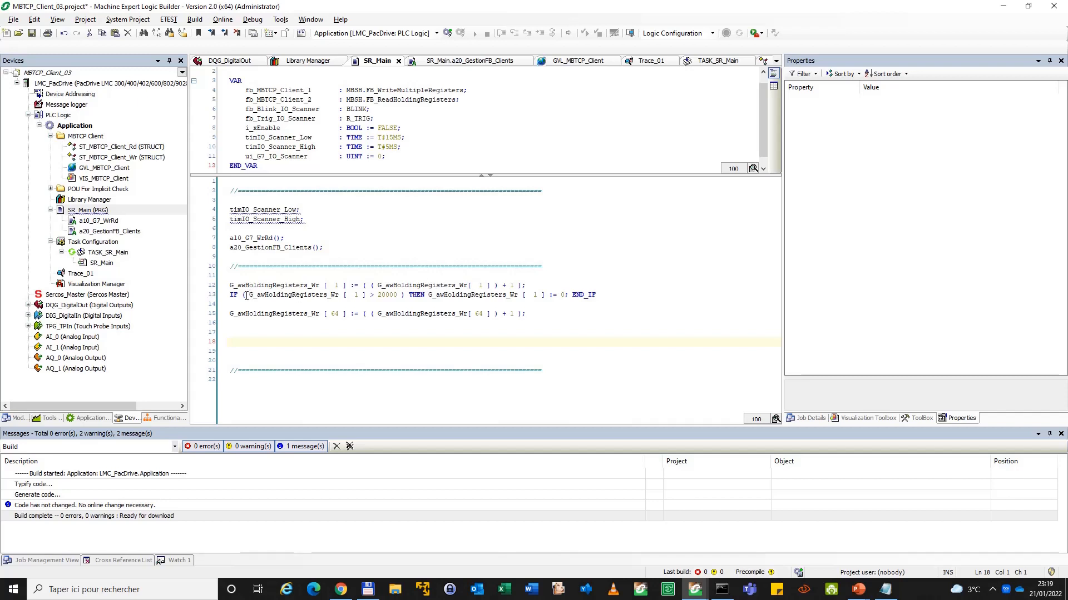
drag(248, 294, 365, 295)
key(ctrl+c)
click(278, 337)
key(ctrl+v)
text(-)
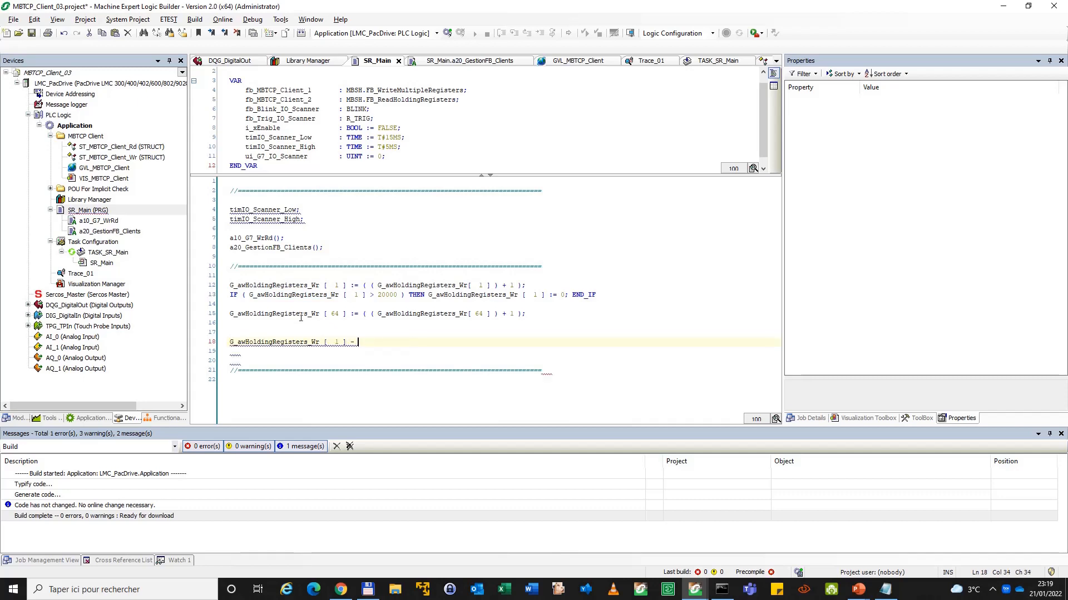
Complete the subtraction with G_awHoldingRegisters_Rd [ 1 ] as its second operand, adapted from a copy of the Wr register reference
drag(230, 314, 344, 317)
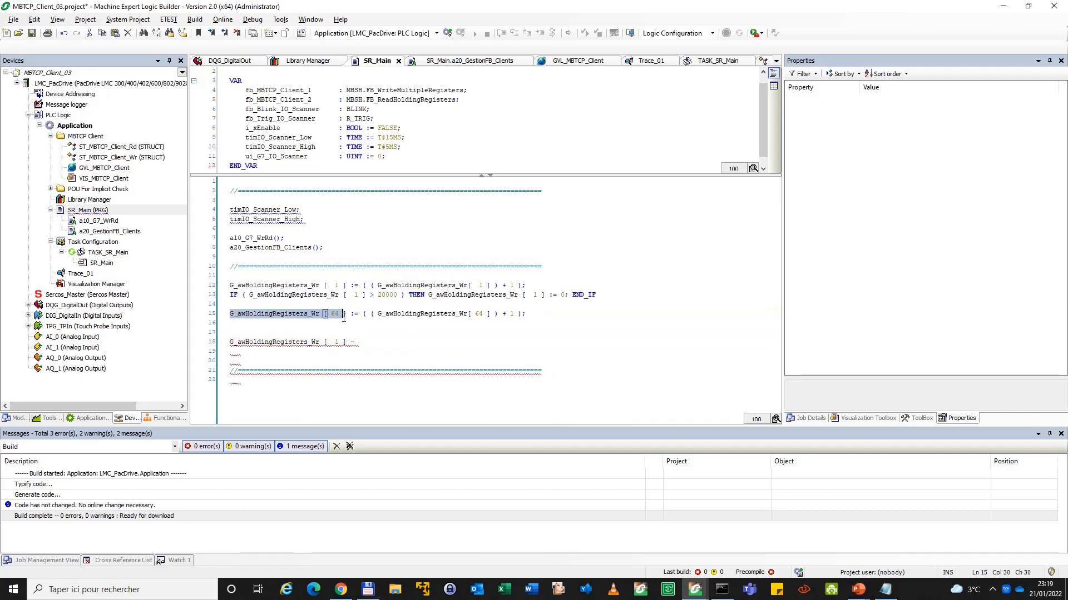
click(382, 309)
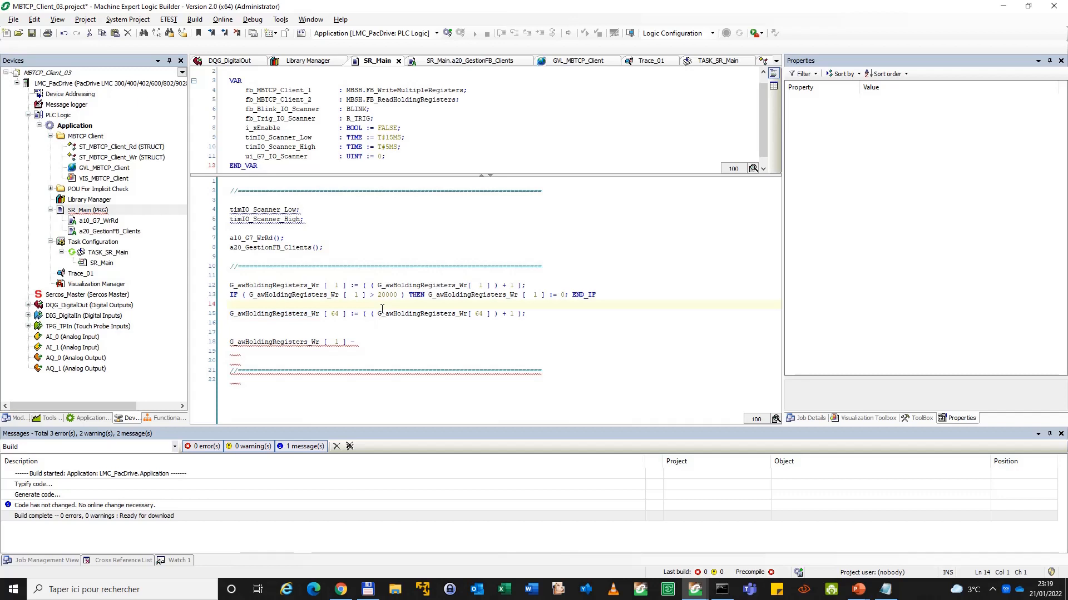
drag(230, 342, 345, 341)
key(ctrl+c)
click(370, 343)
key(ctrl+v)
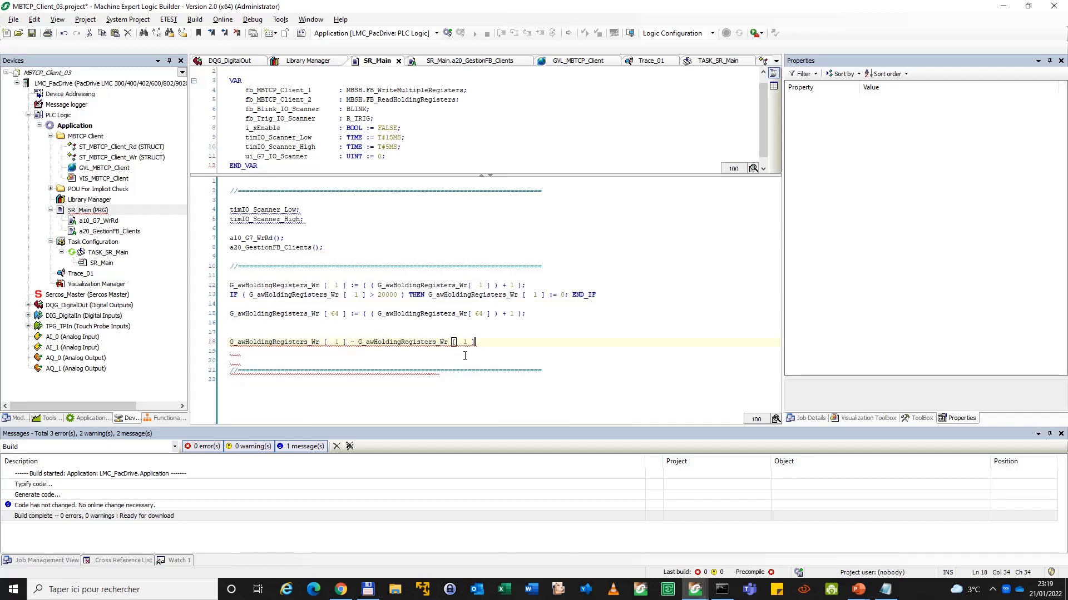
click(446, 341)
key(BackSpace)
key(BackSpace)
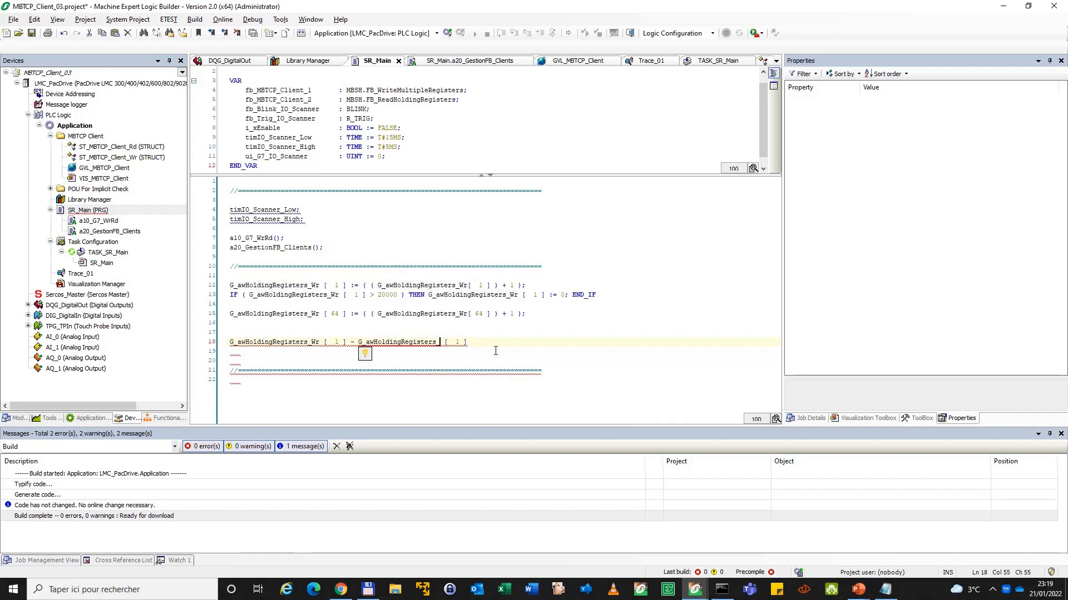
text(Rd)
key(Delete)
key(Right)
key(Right)
key(Right)
key(Right)
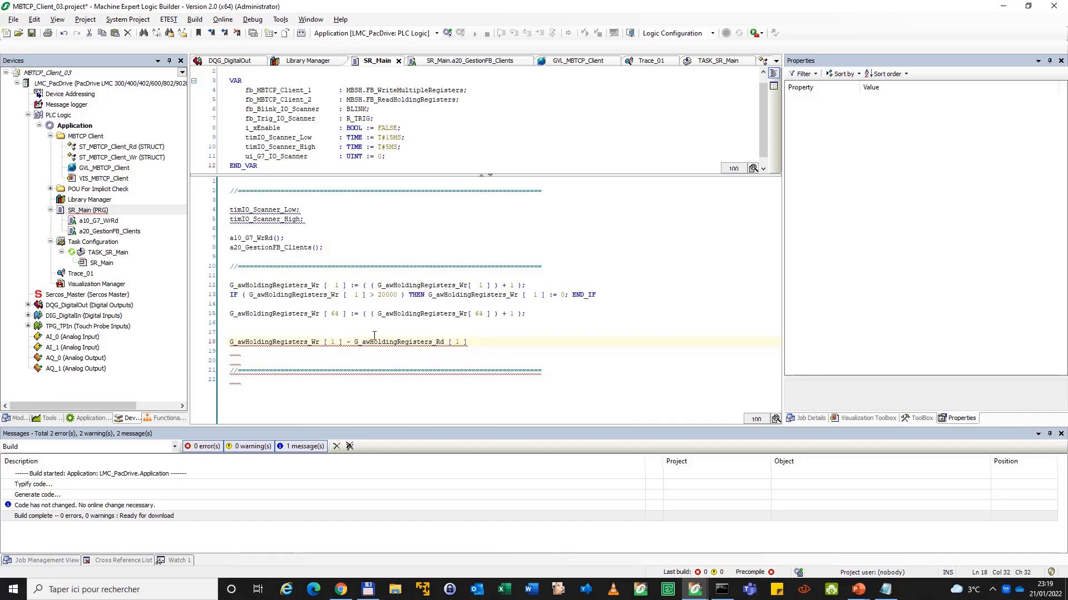
Divide the Rd register term by 2, enclose the term and the whole subtraction in parentheses, and end the line with a semicolon
key(Right)
text(()
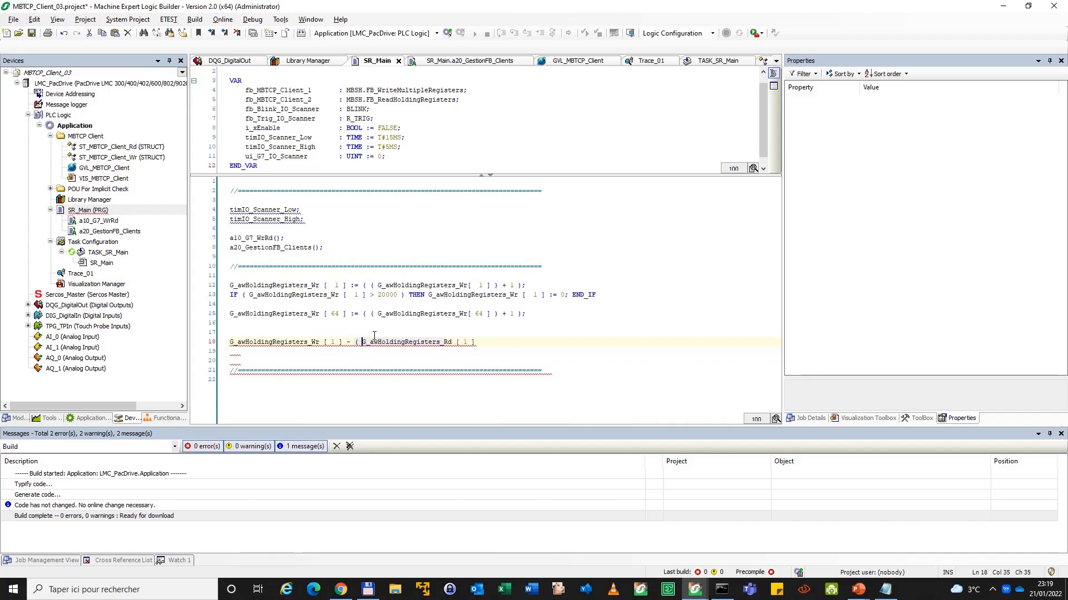
key(End)
text() / 2 ))
click(361, 342)
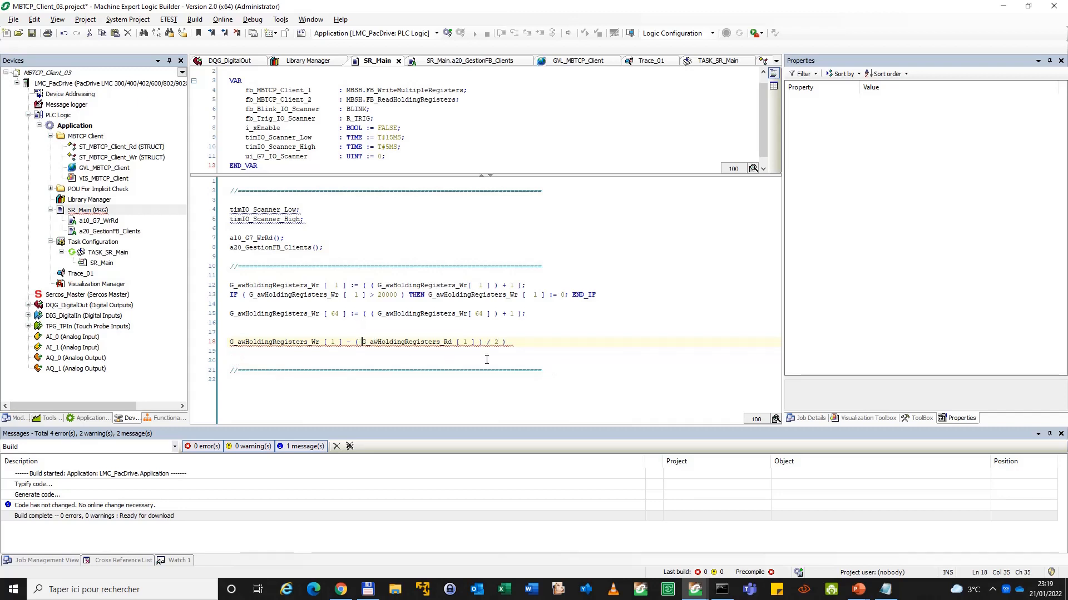
text(()
key(End)
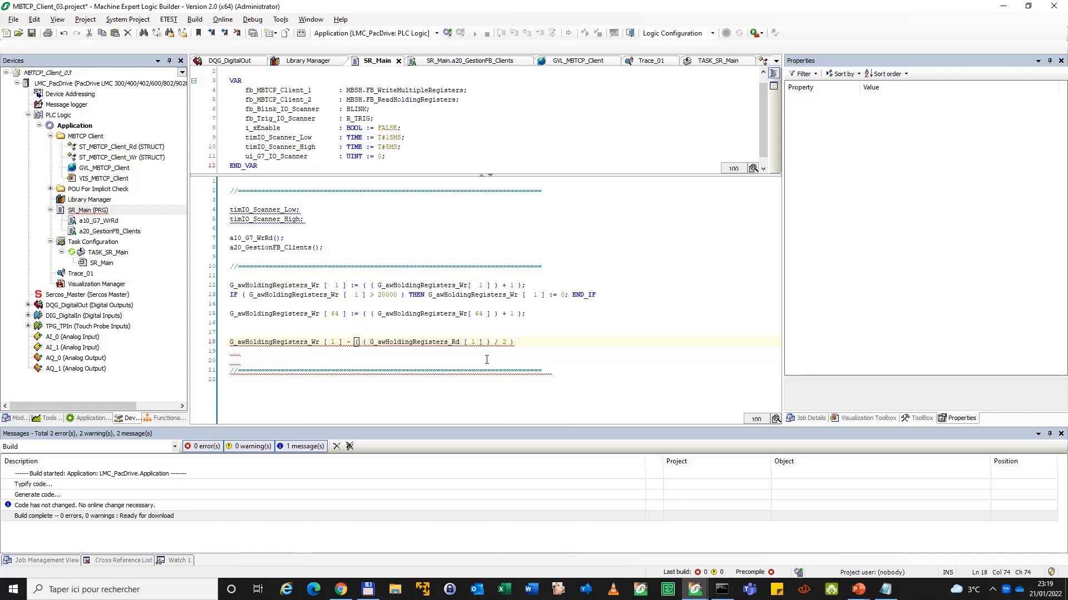
text();)
click(230, 342)
text(()
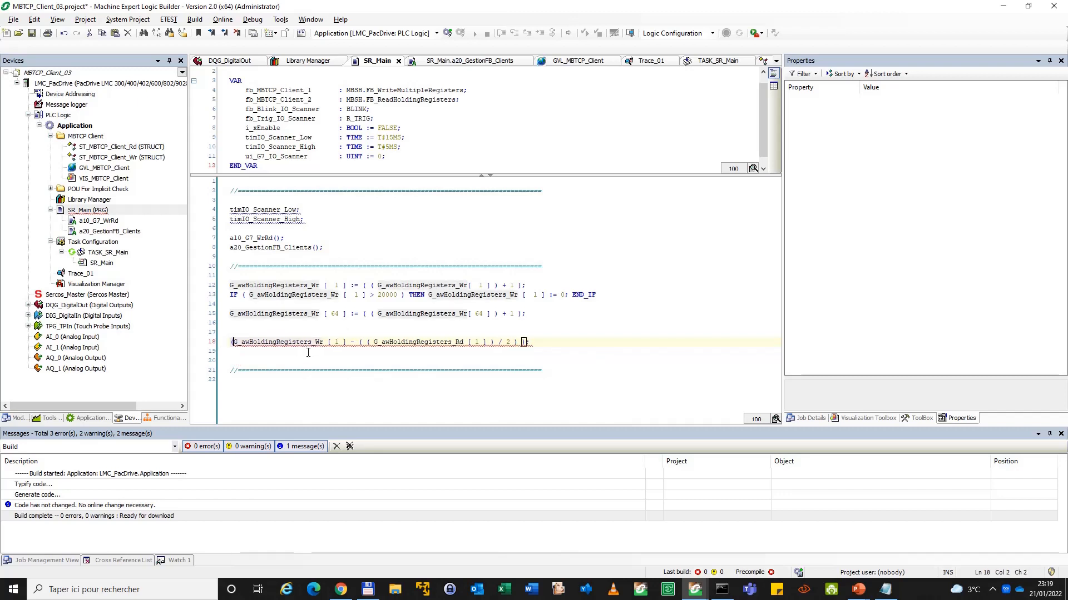
Declare the variable uiDeltaValeur as UINT below ui_G7_IO_Scanner in the variable declarations of SR_Main
click(401, 158)
key(Return)
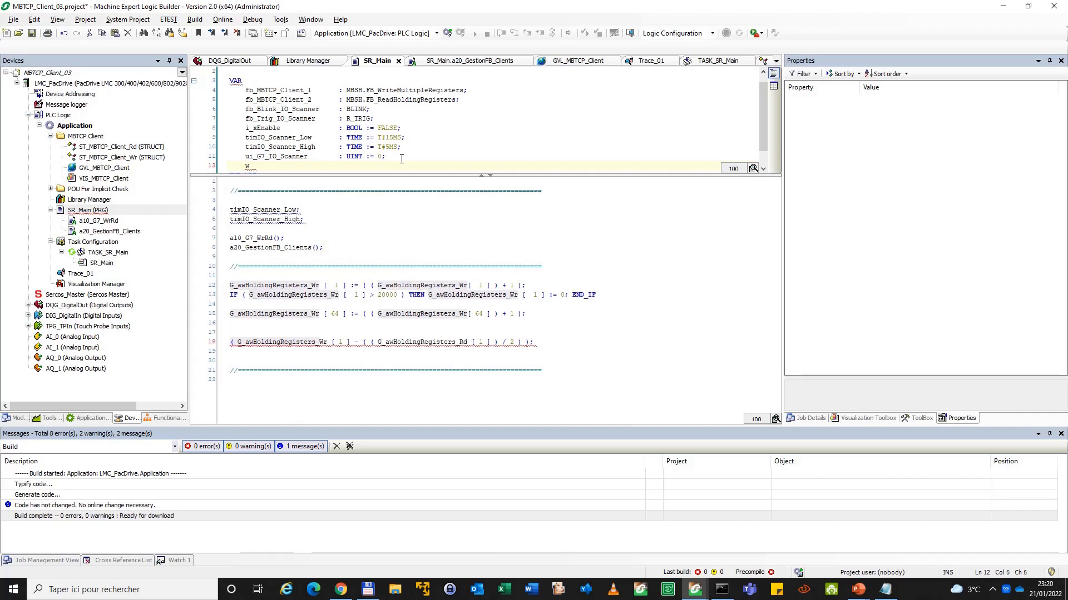
key(BackSpace)
text(uiDeltaValeur)
key(Tab)
key(Tab)
key(Tab)
text(: UINT;)
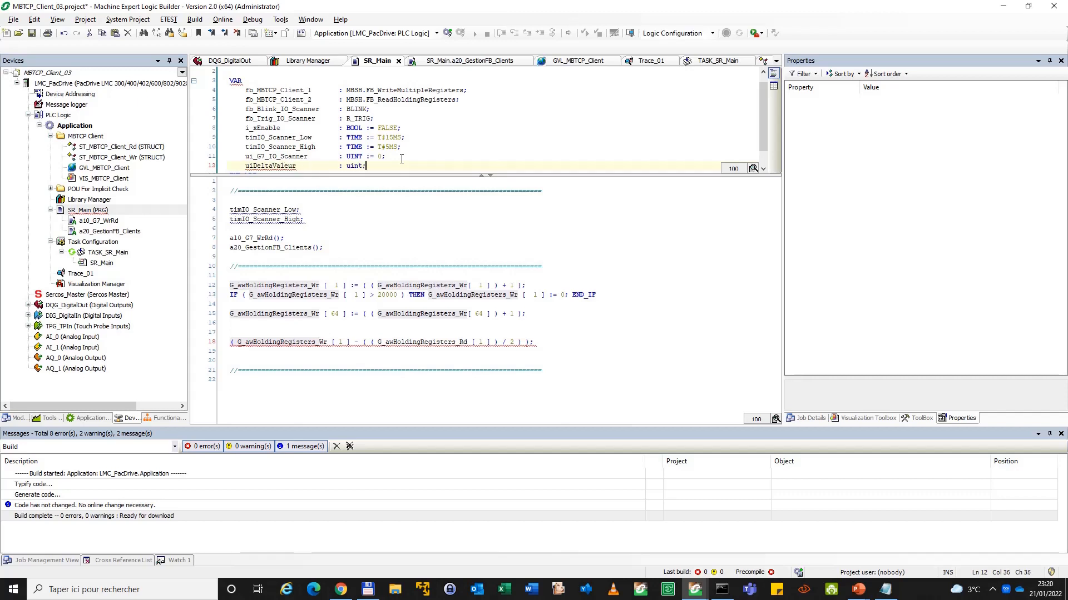
key(Down)
Assign the subtraction expression to uiDeltaValeur with := and build the application
double_click(267, 157)
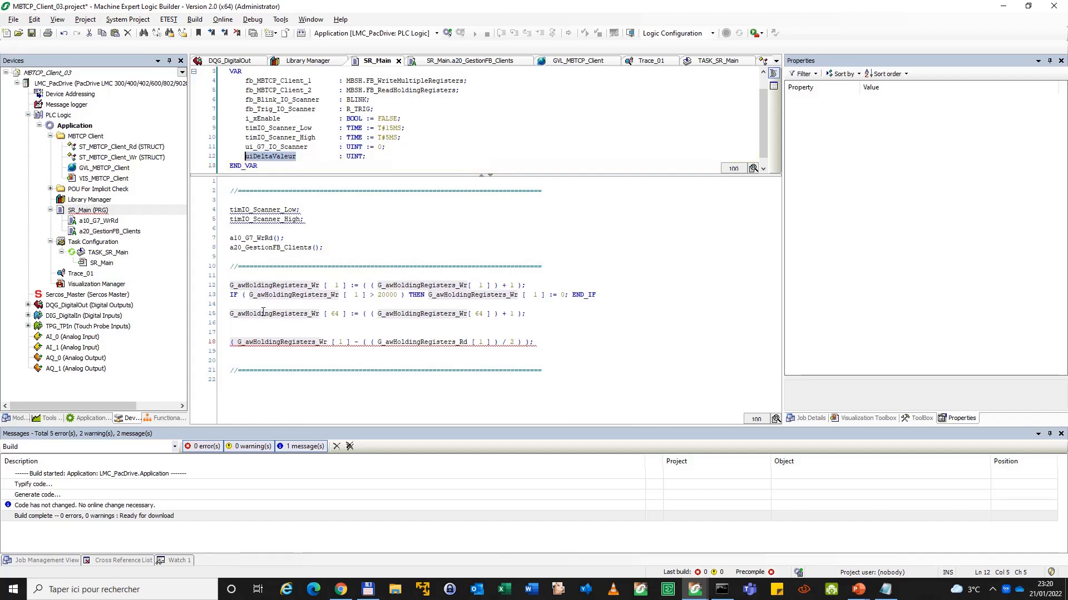
click(232, 341)
key(ctrl+v)
text(:=)
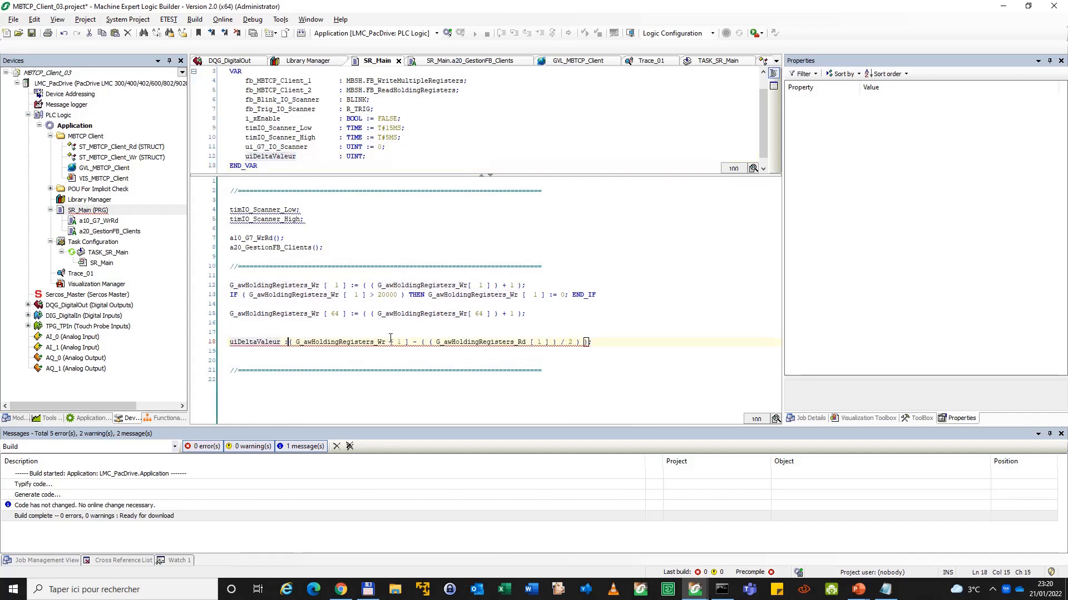
key(F11)
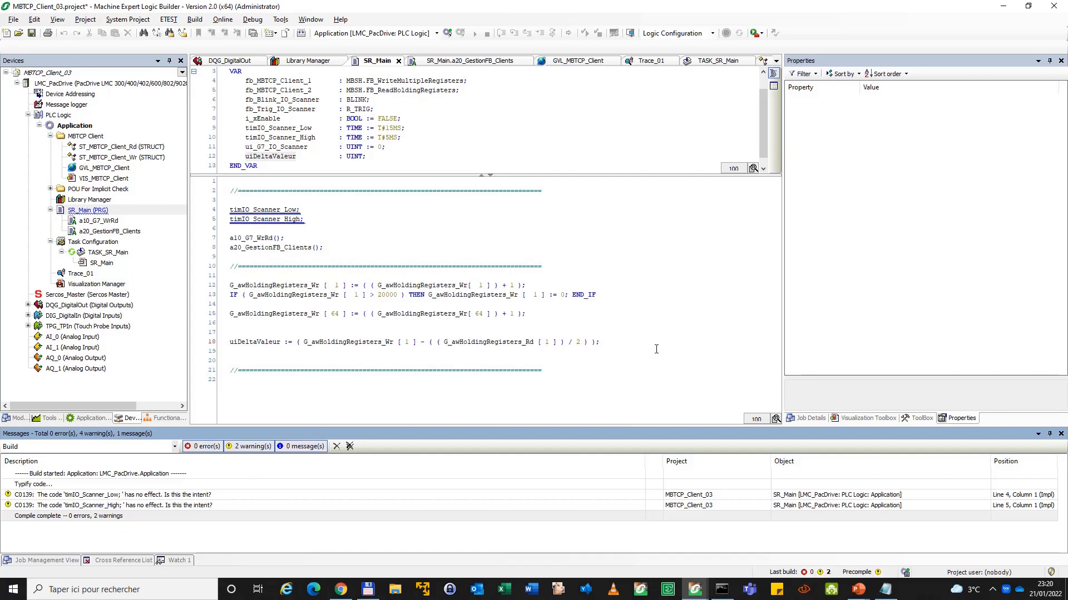
double_click(236, 343)
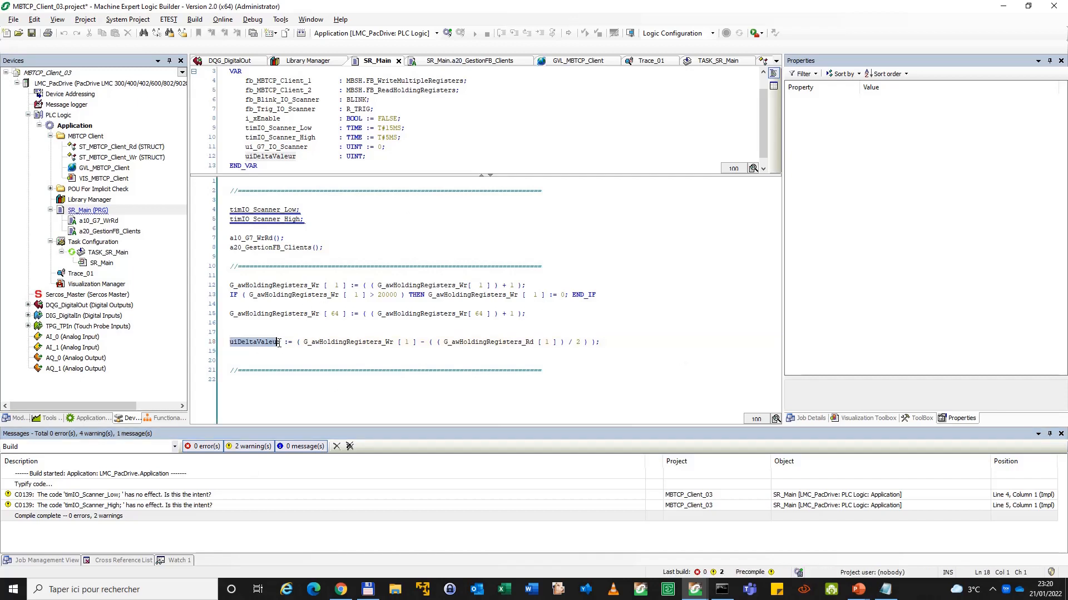
drag(302, 342, 534, 349)
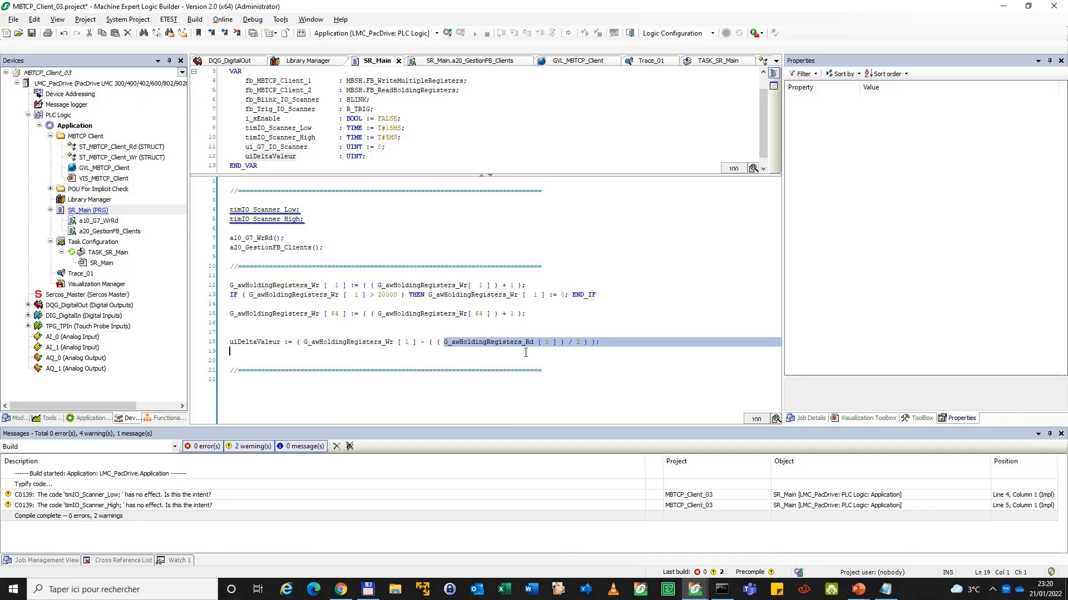
click(328, 349)
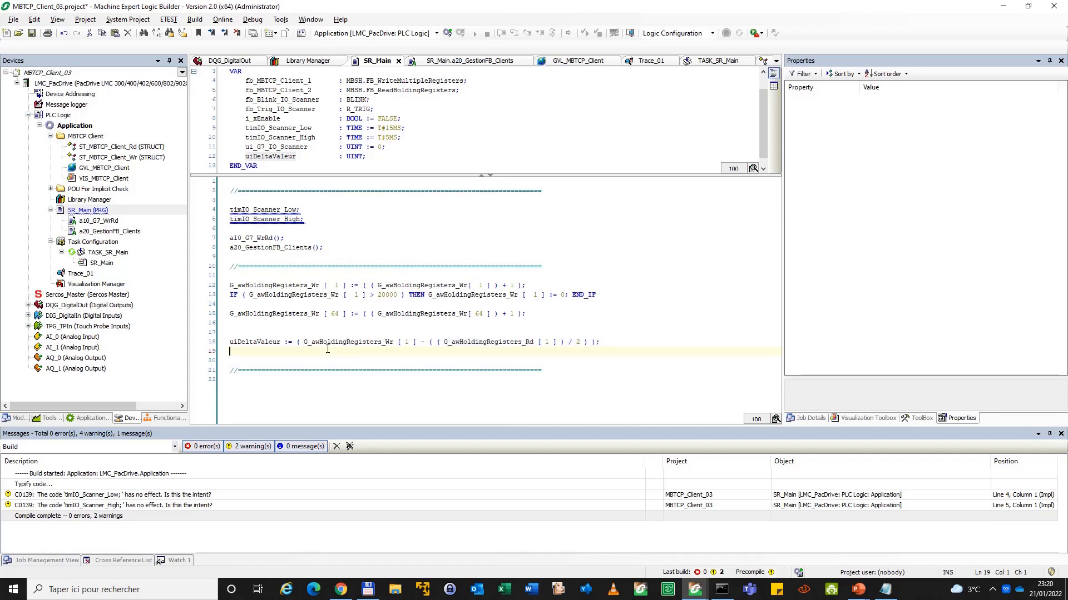
Log in to the controller with online change, updating the boot application, and open the VIS_MBTCP_Client visualization
key(alt+F8)
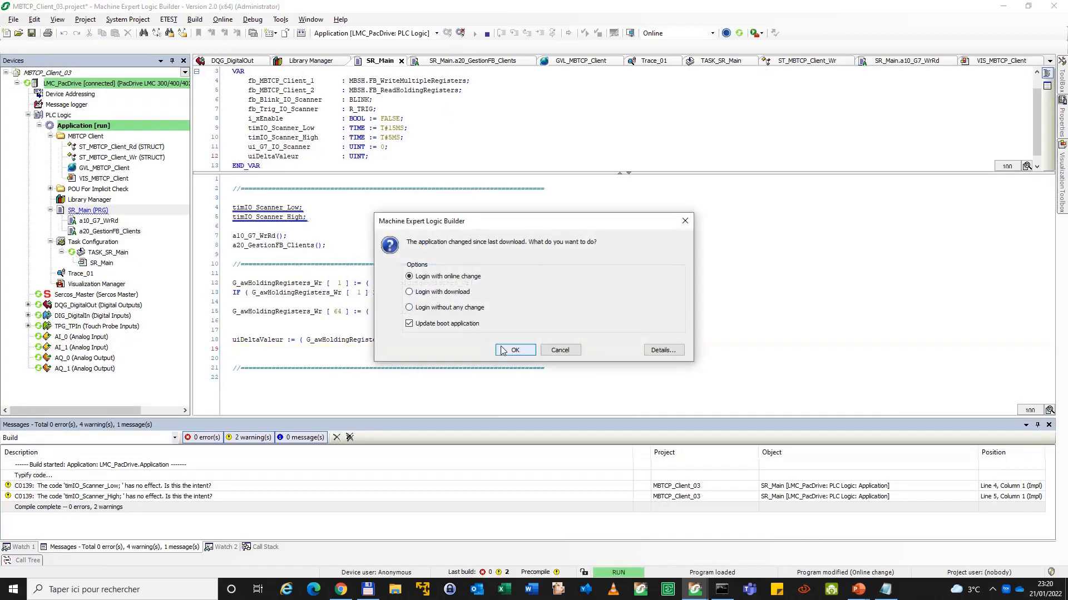
click(502, 350)
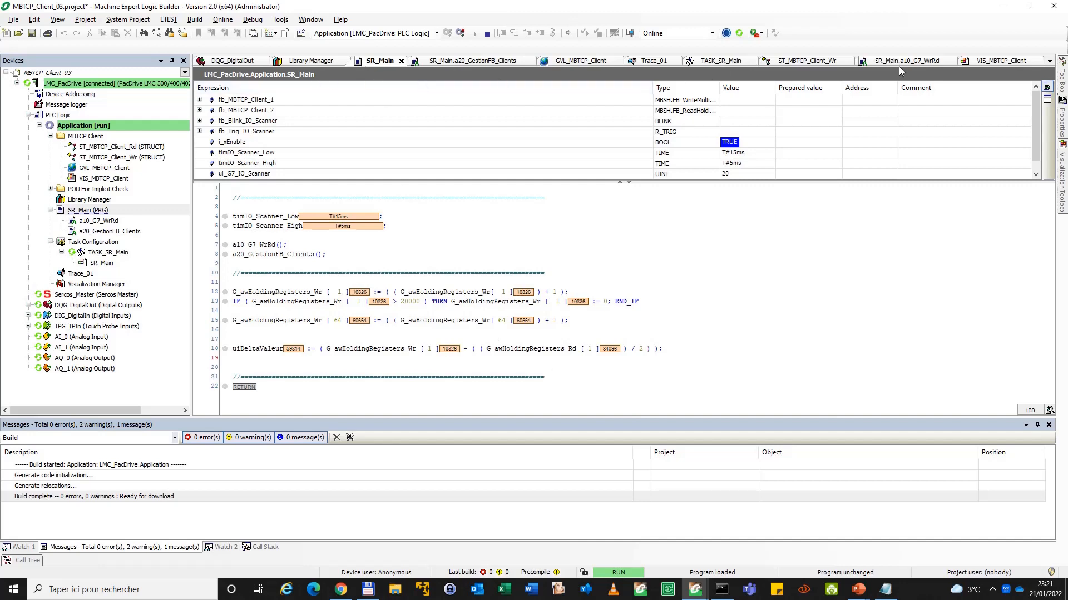
click(996, 64)
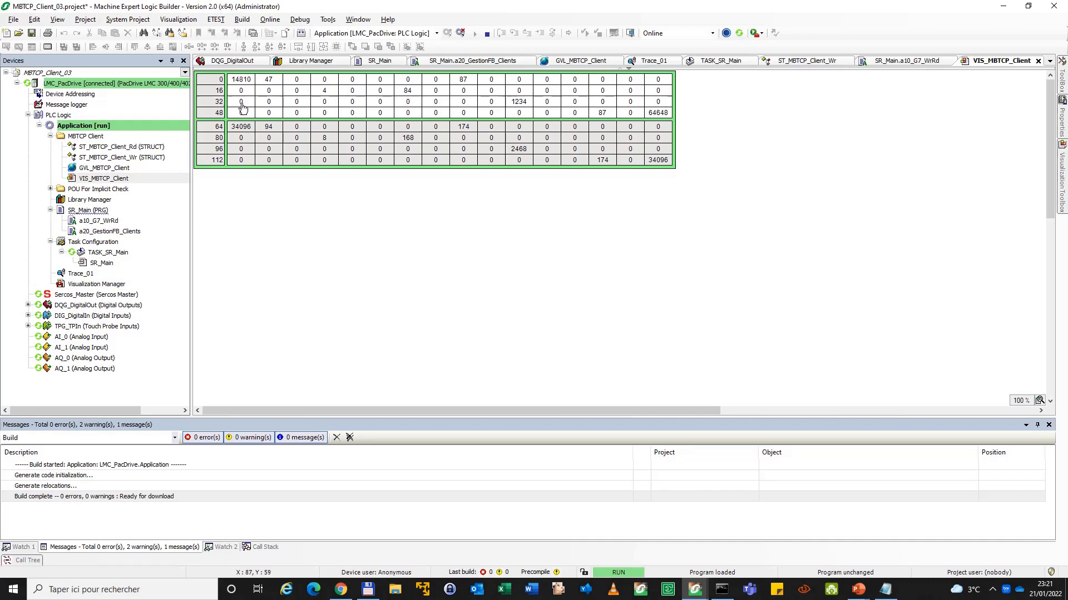
Set the fifth register in the row labelled 32 of the written registers to 5
click(362, 103)
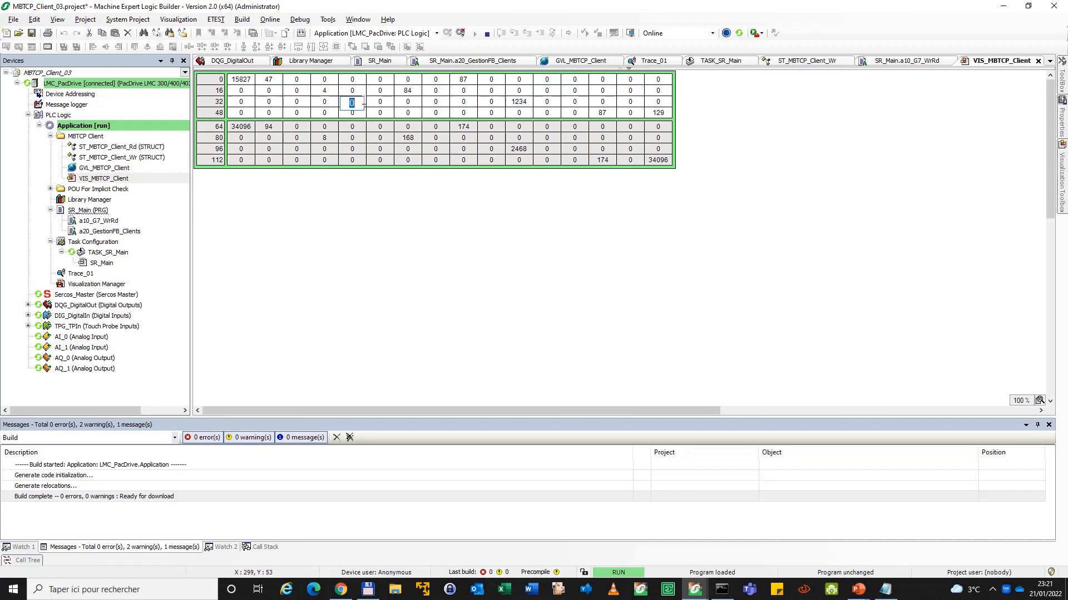
text(5)
key(Return)
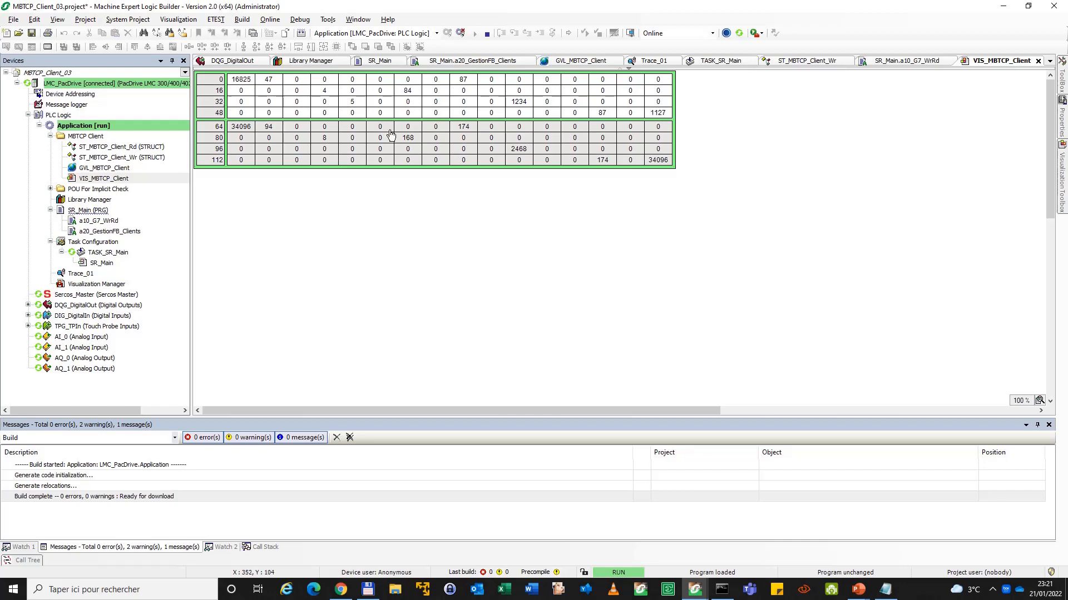
key(alt+Tab)
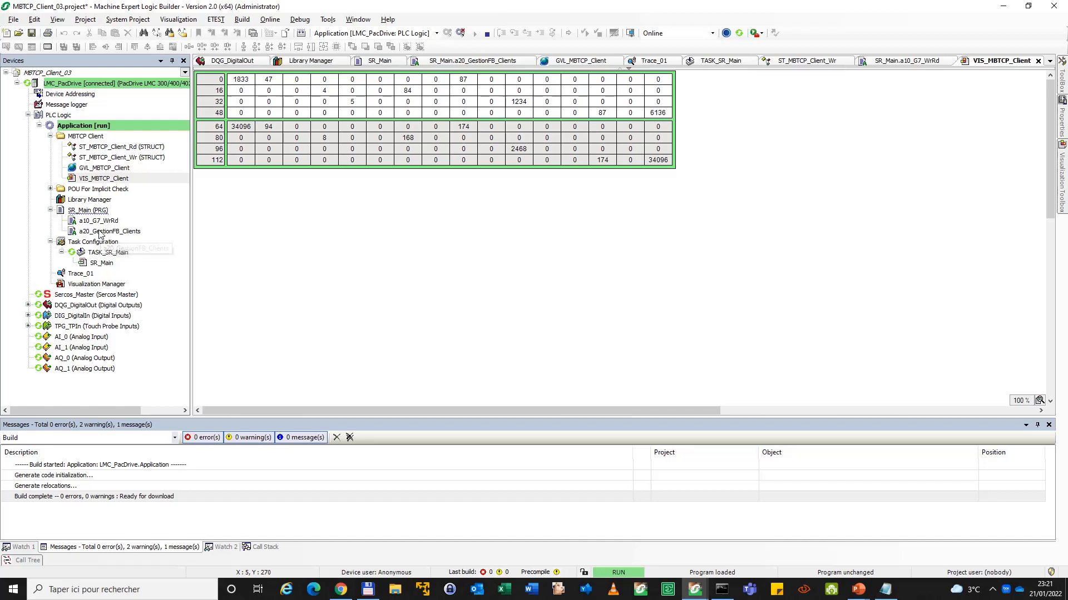
Write the value 0 to ui_G7_IO_Scanner in the a10_G7_WrRd action to restart the scanner sequence
double_click(101, 232)
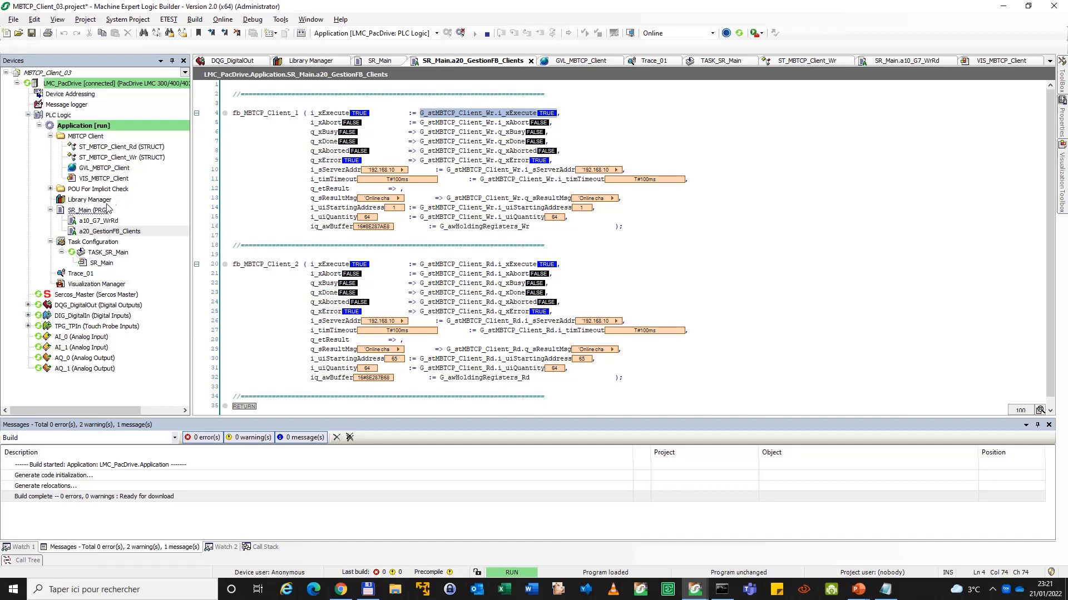
double_click(90, 221)
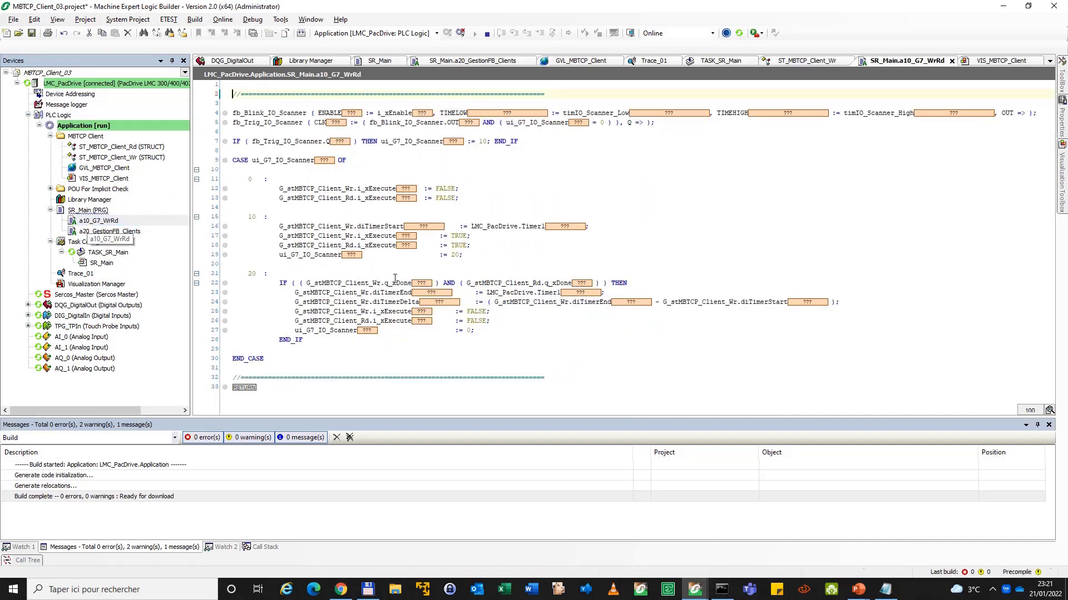
double_click(354, 257)
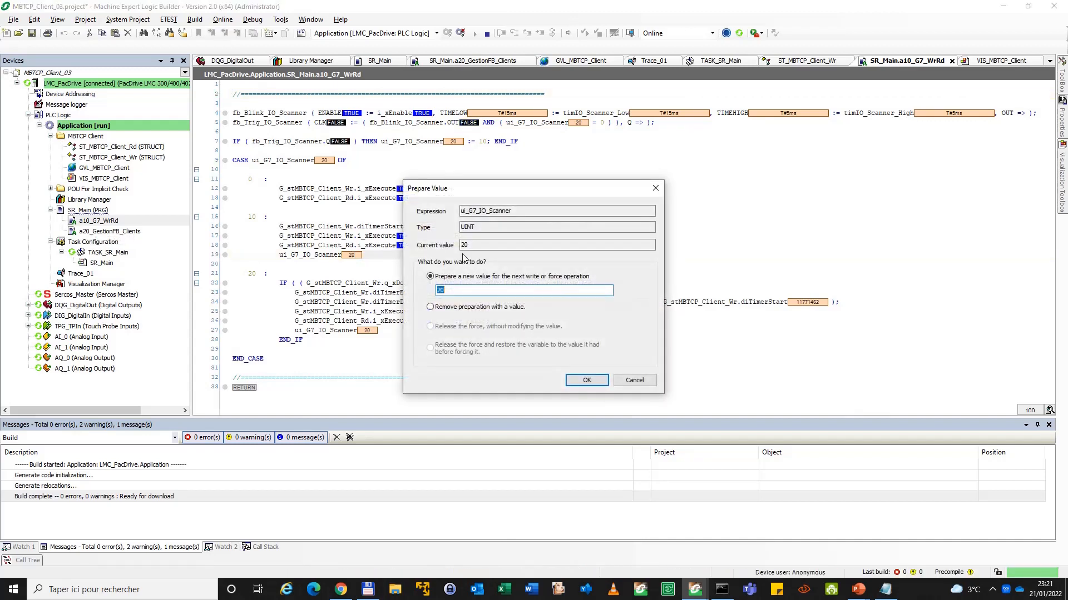
key(Return)
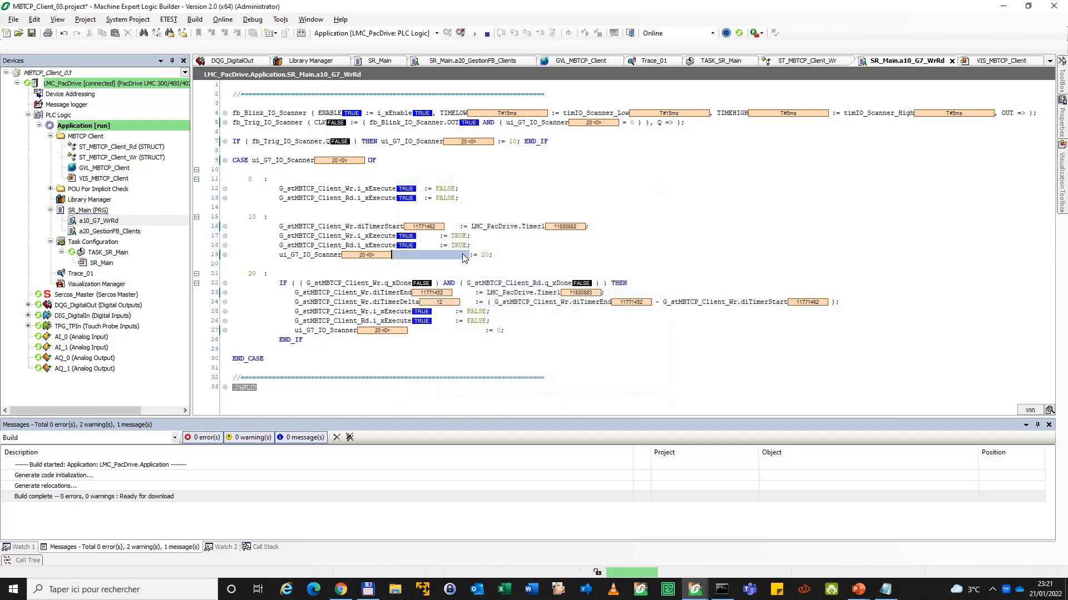
key(ctrl+F7)
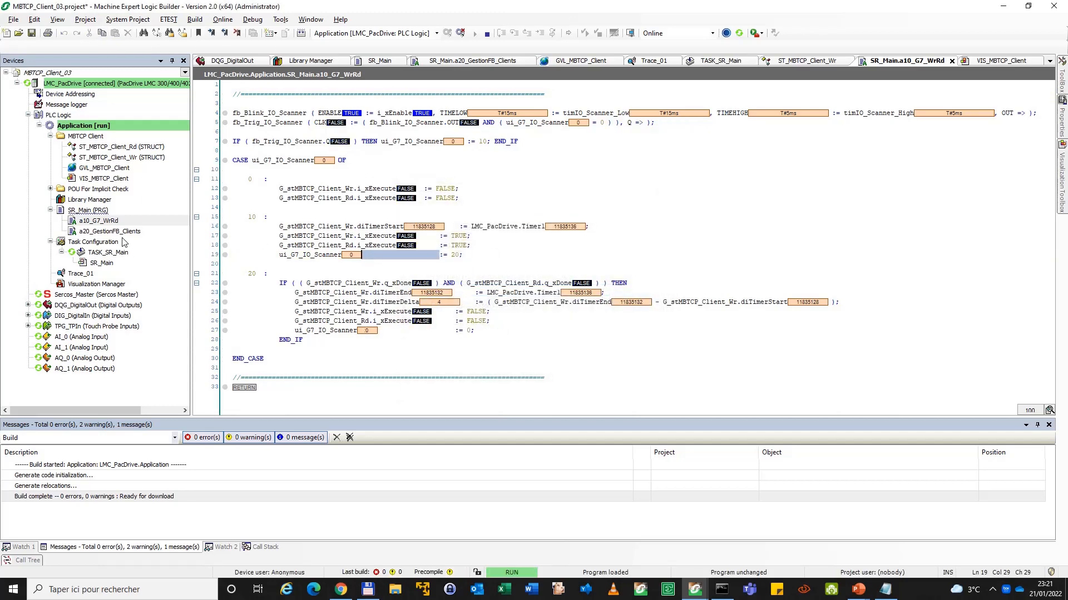
Add the uiDeltaValeur variable from the SR_Main code to the Trace_01 trace
click(97, 212)
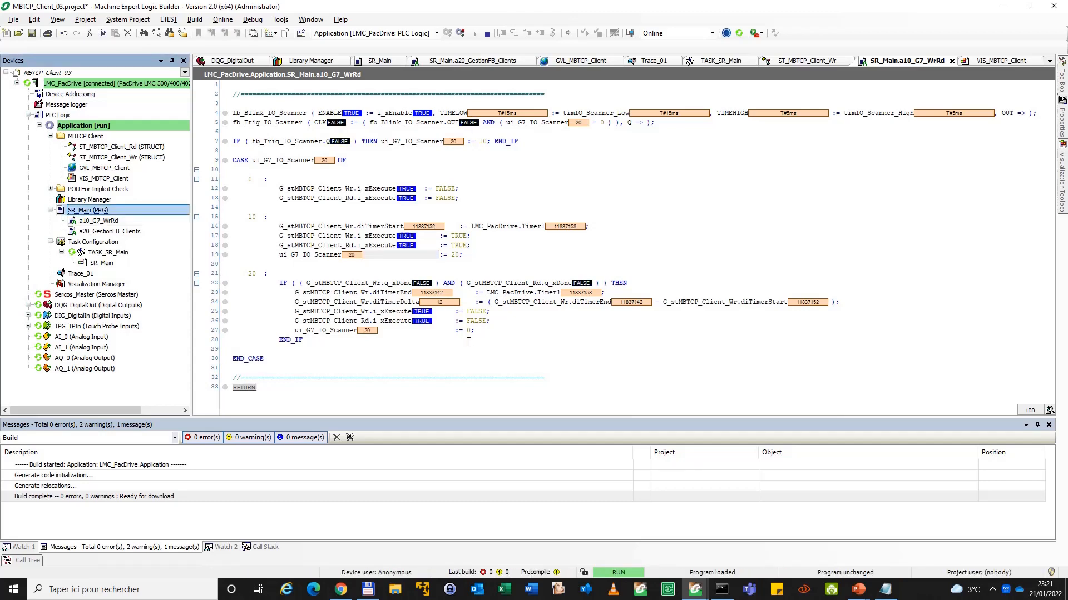
double_click(98, 211)
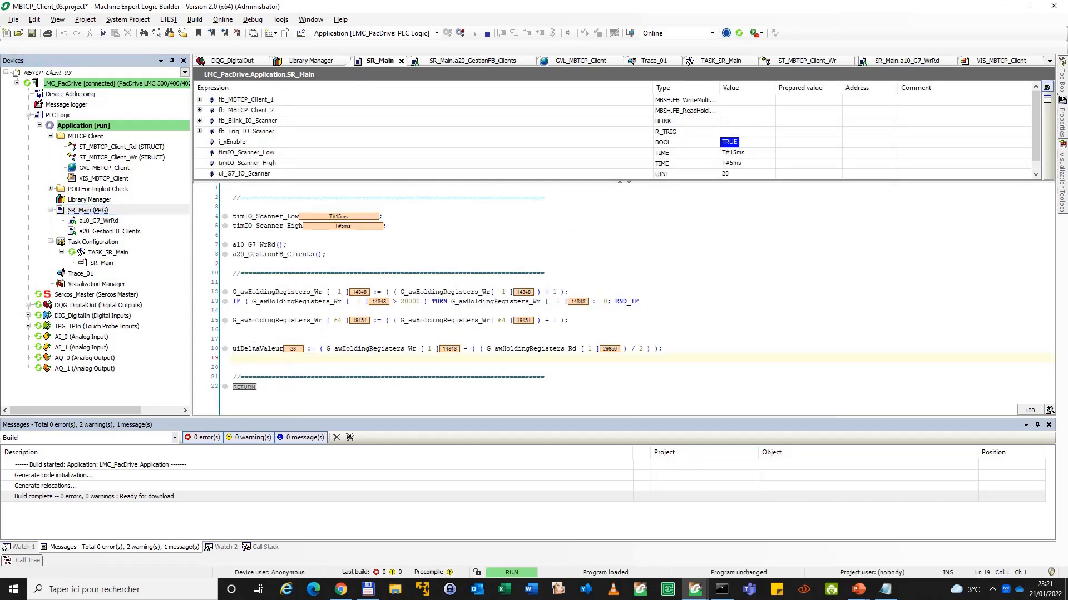
click(299, 351)
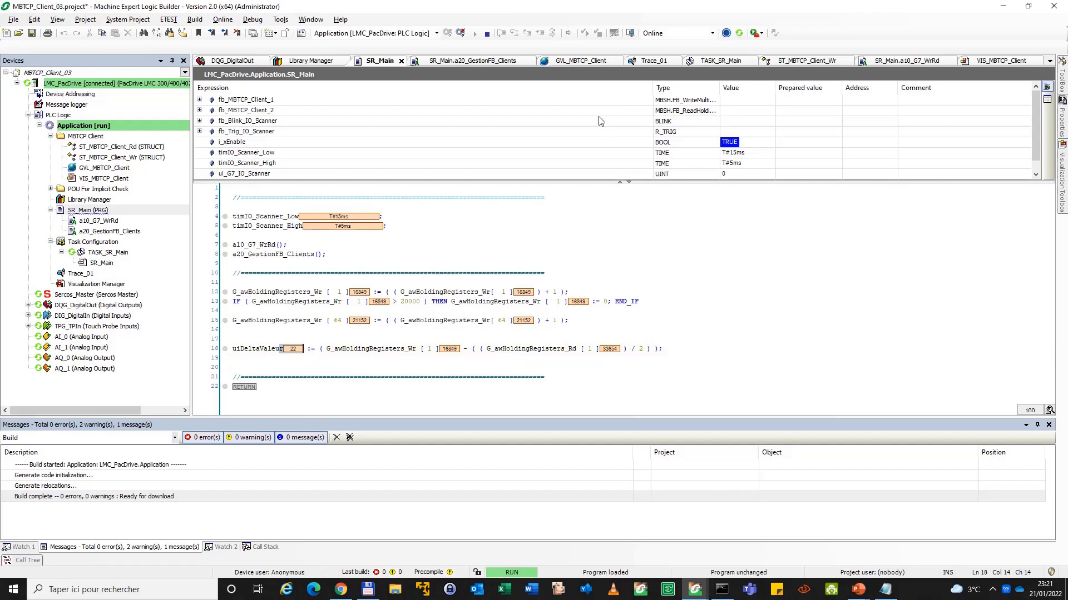
double_click(256, 350)
right_click(256, 349)
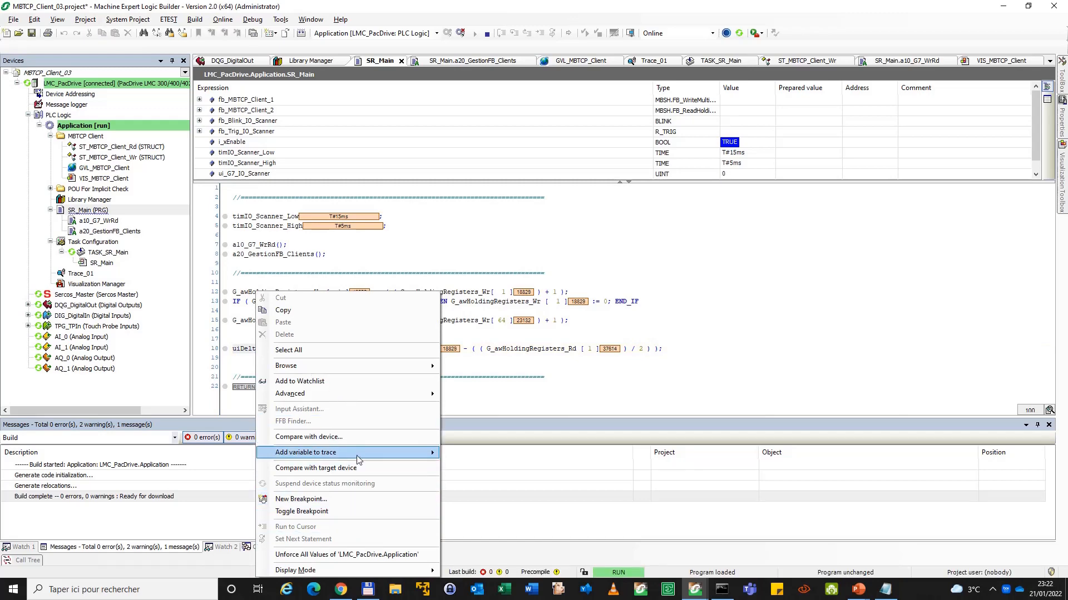
click(490, 453)
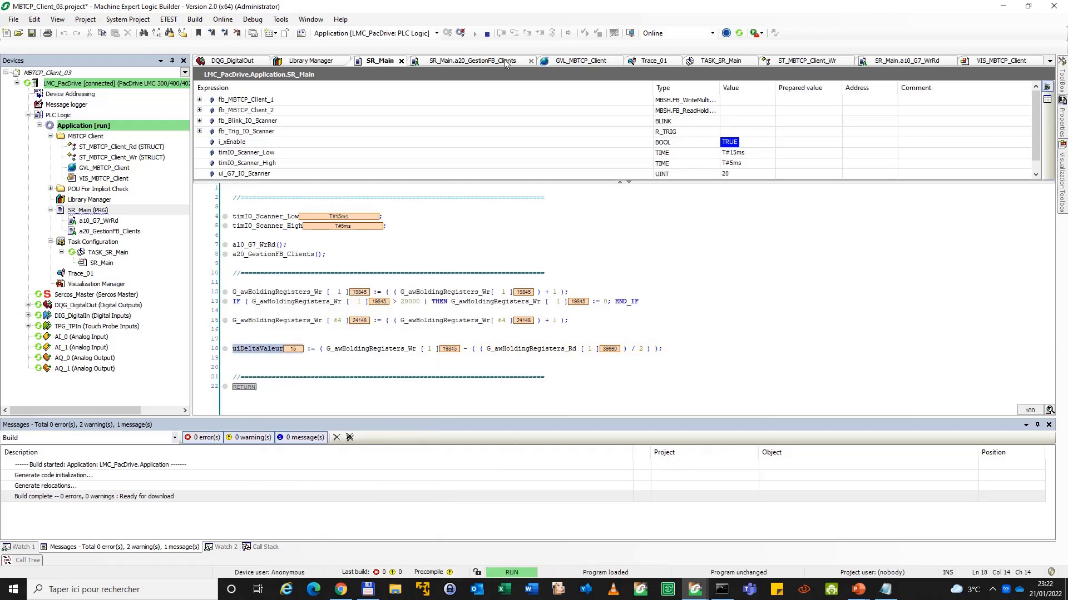
Download the updated trace to the controller, deleting the one already on the device
right_click(517, 160)
click(564, 179)
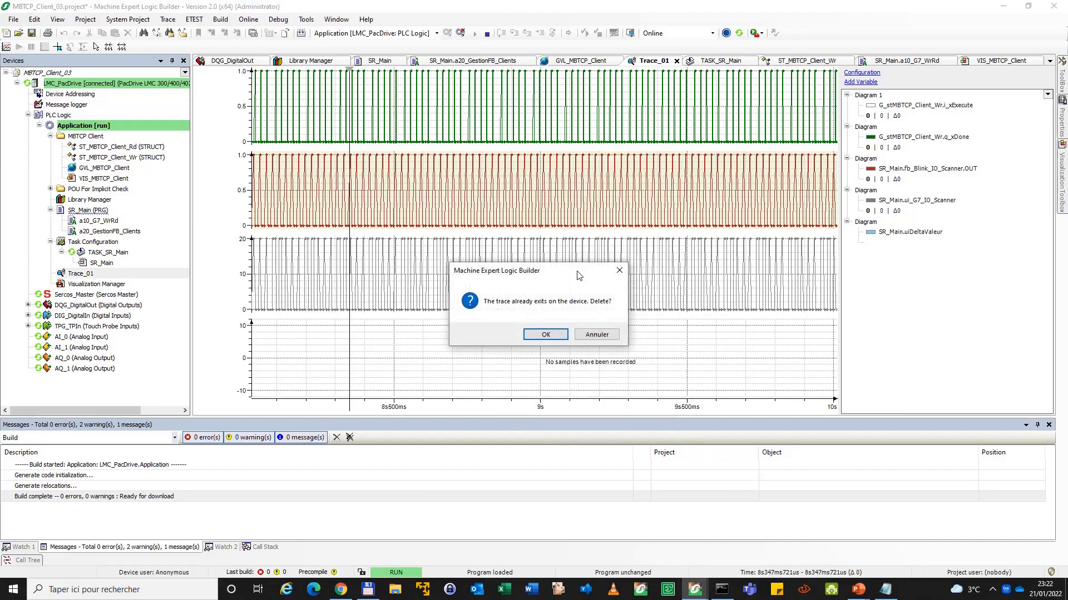
click(542, 336)
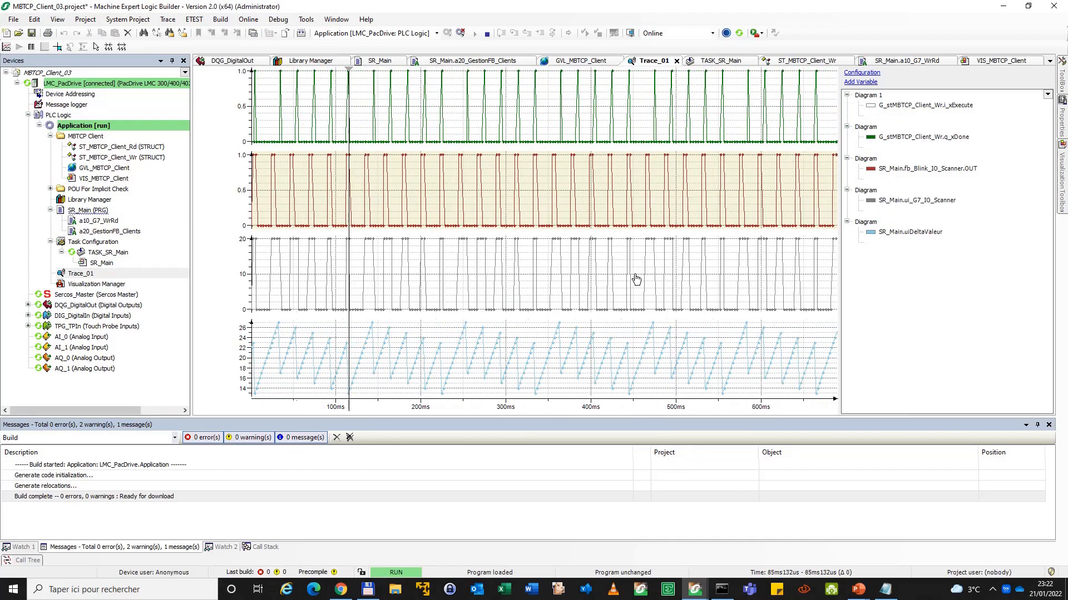
Stop the trace recording and examine the uiDeltaValeur curve closely against the other signals
right_click(546, 168)
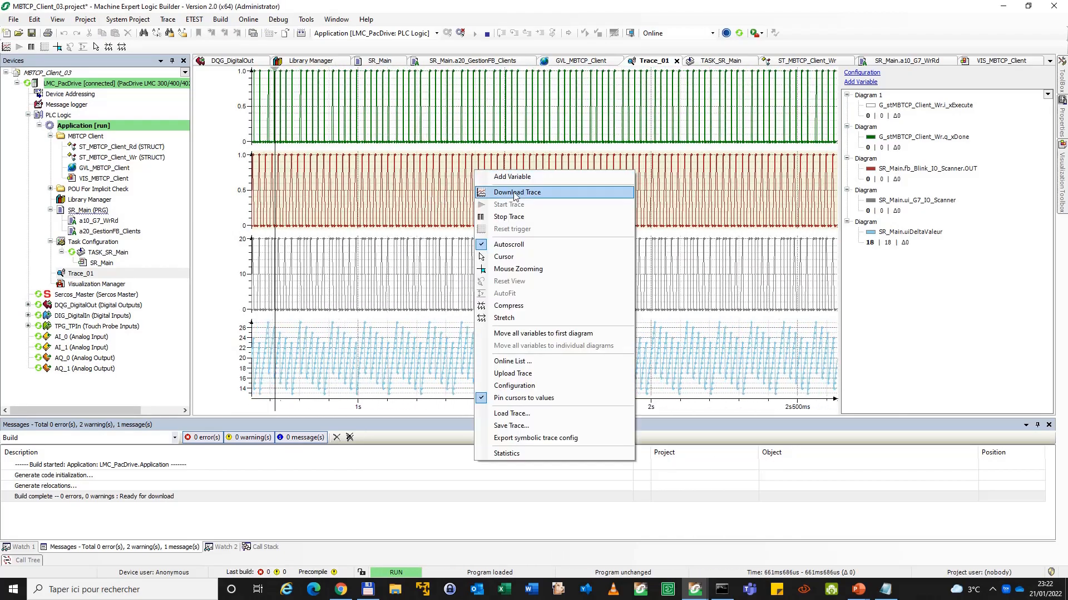
click(558, 216)
scroll(467, 271, up, 9)
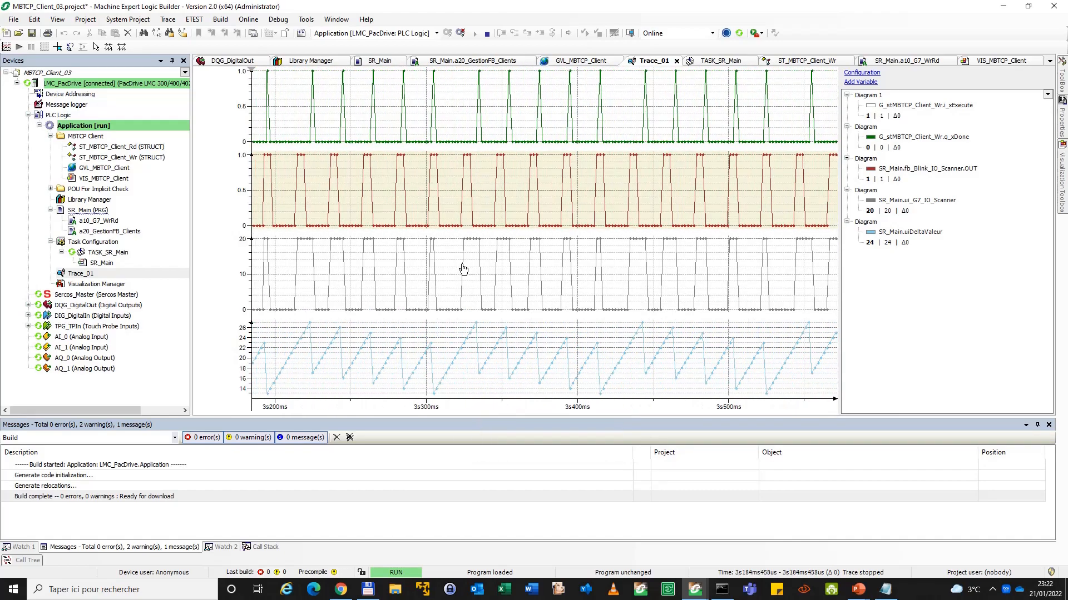
drag(395, 280, 507, 276)
scroll(507, 277, up, 3)
drag(406, 289, 492, 290)
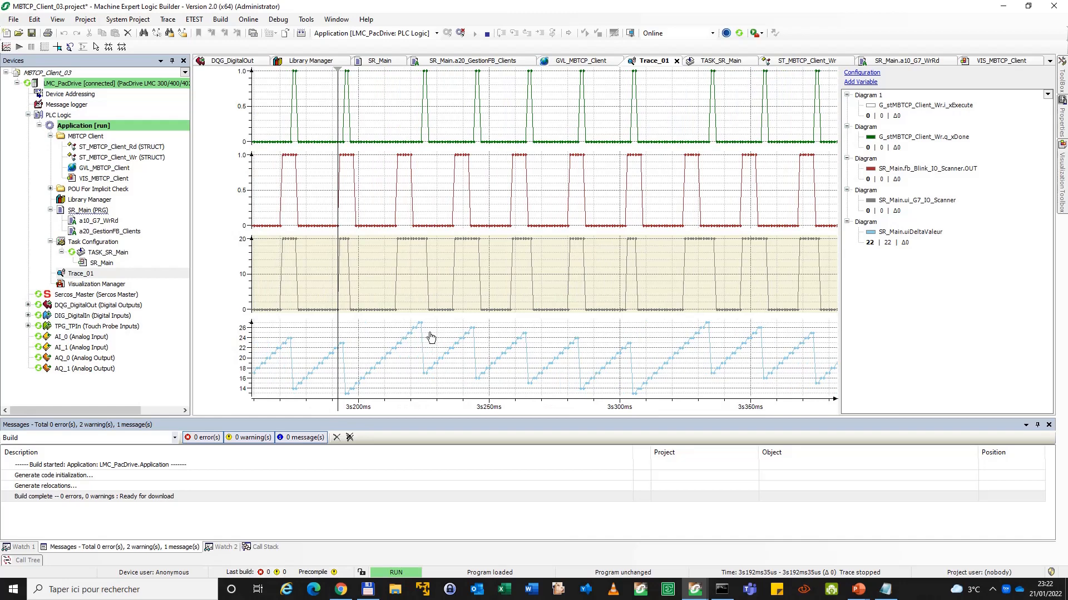
scroll(429, 334, up, 3)
click(512, 334)
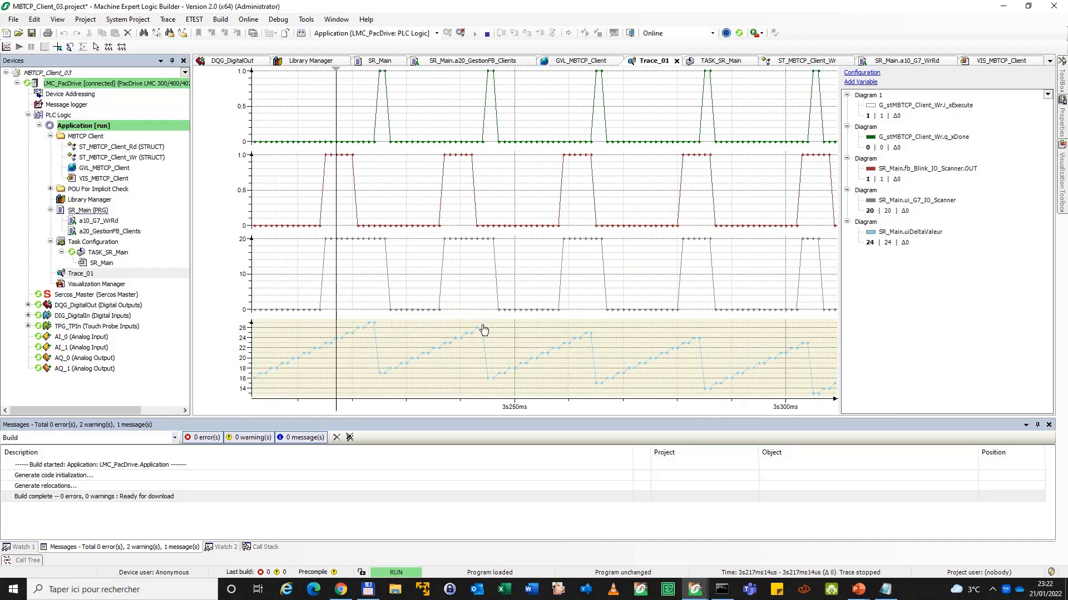
Place two trace cursors on consecutive uiDeltaValeur peaks, at about 3s244ms and 3s264ms, to compare their values
right_click(498, 232)
click(336, 73)
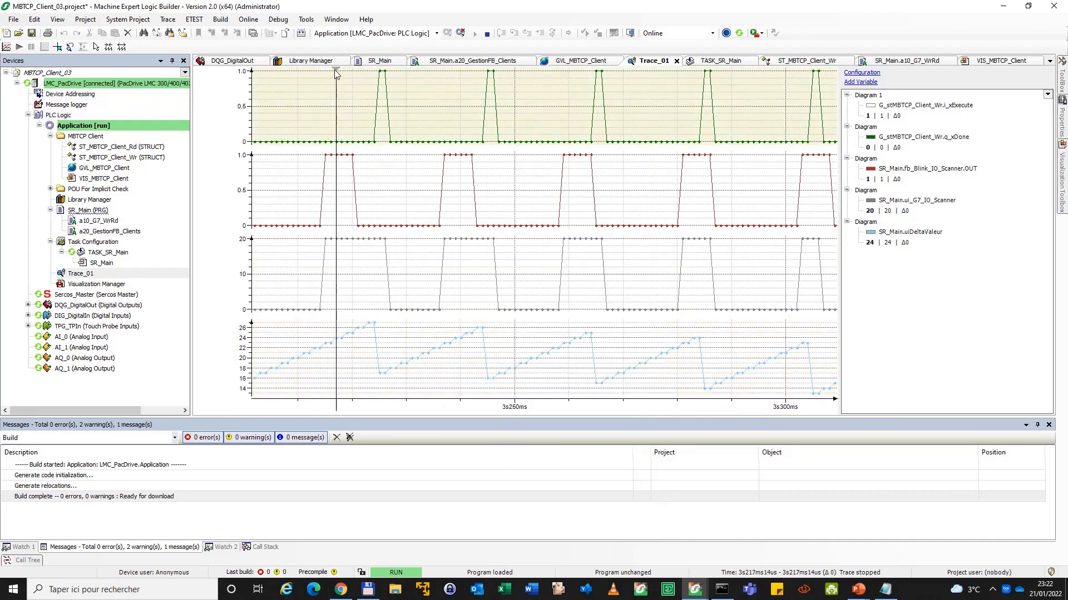
drag(336, 69, 482, 92)
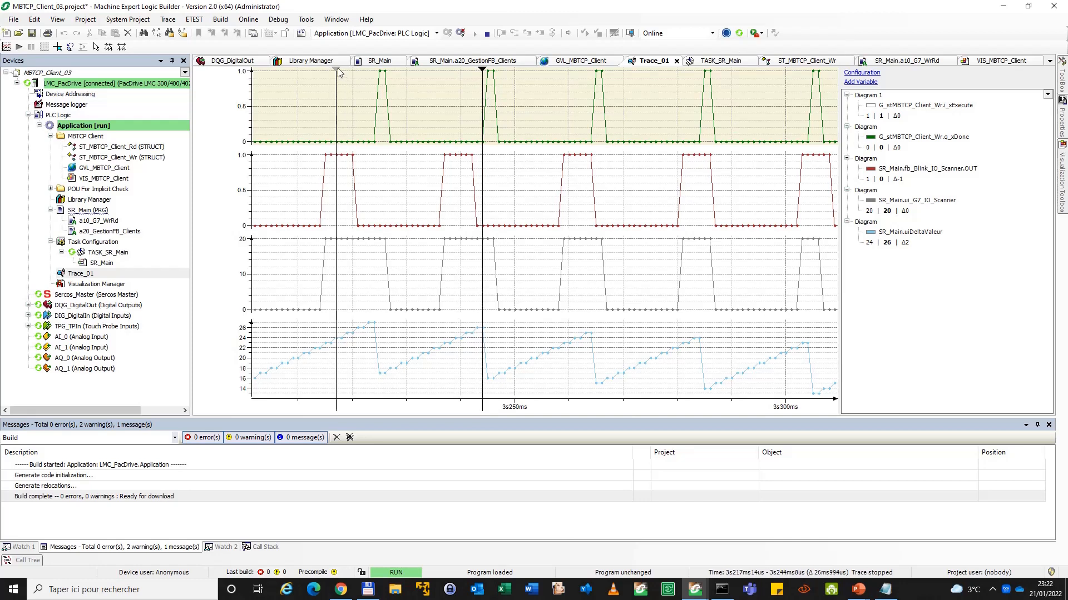
drag(337, 72, 590, 101)
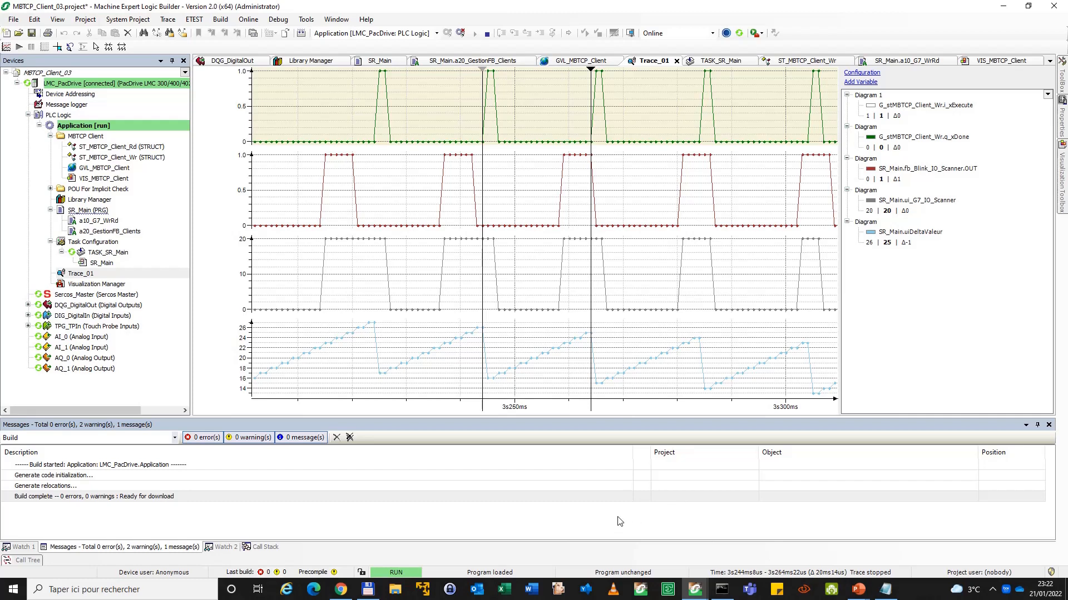
Log out of the controller and cut the increment and limit lines for G_awHoldingRegisters_Wr 1 and 64 from SR_Main
click(461, 32)
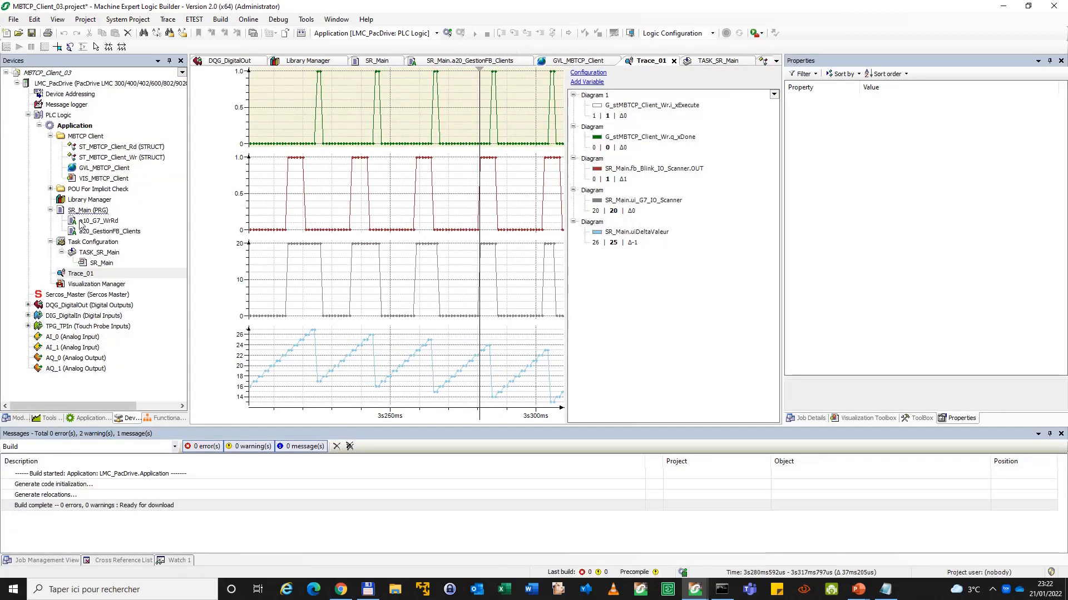
double_click(88, 210)
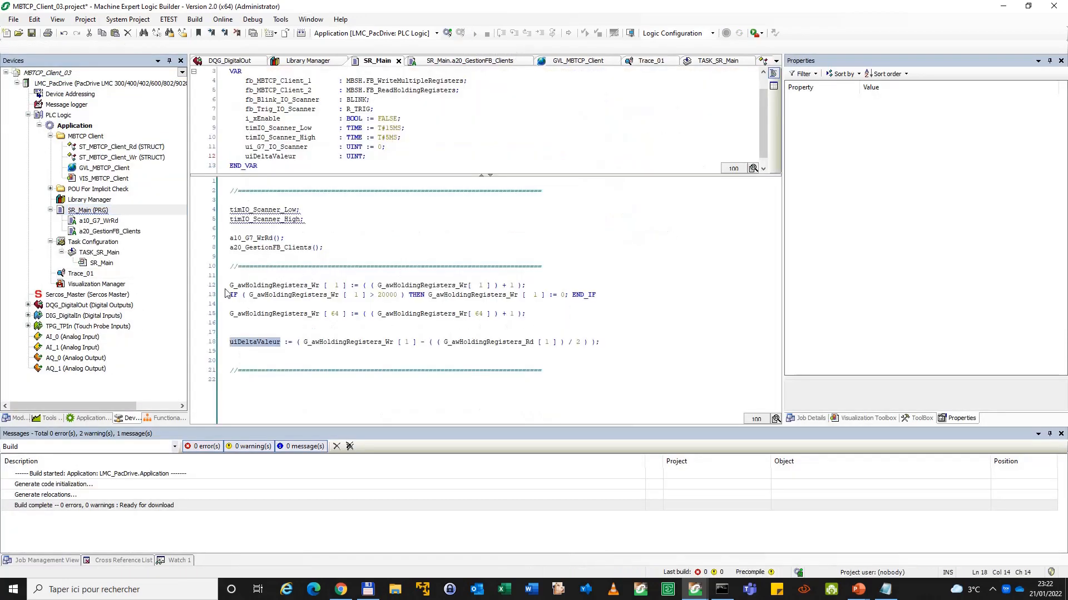
click(227, 287)
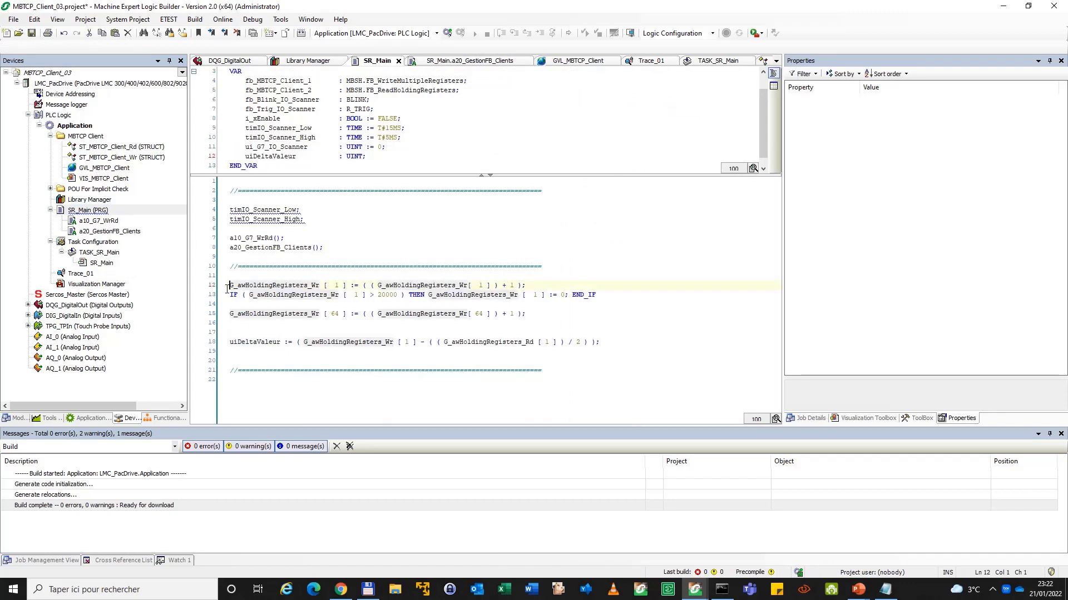
drag(227, 287, 215, 323)
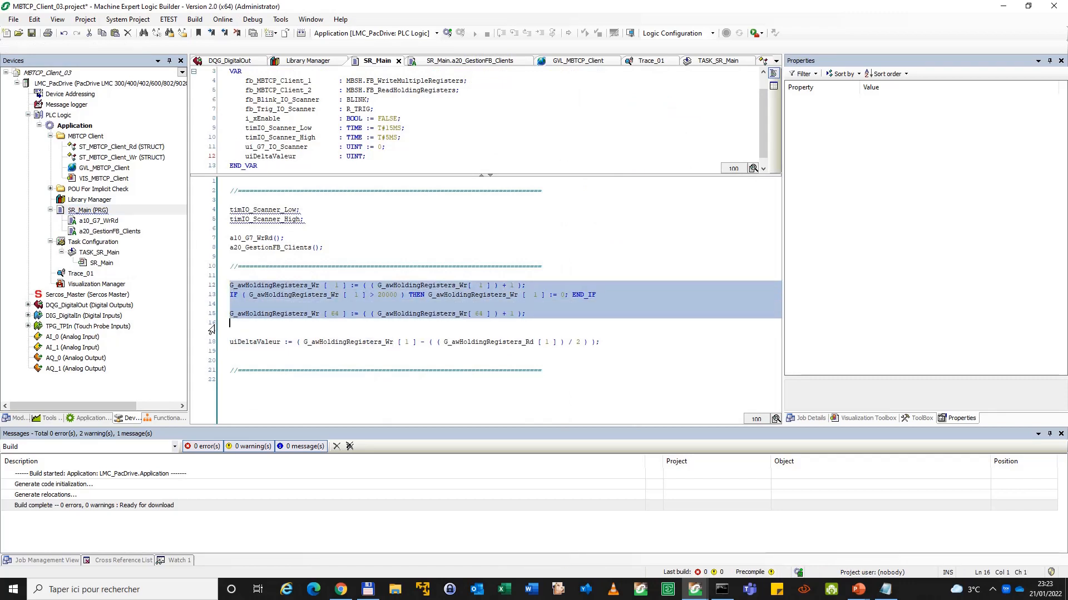
key(Delete)
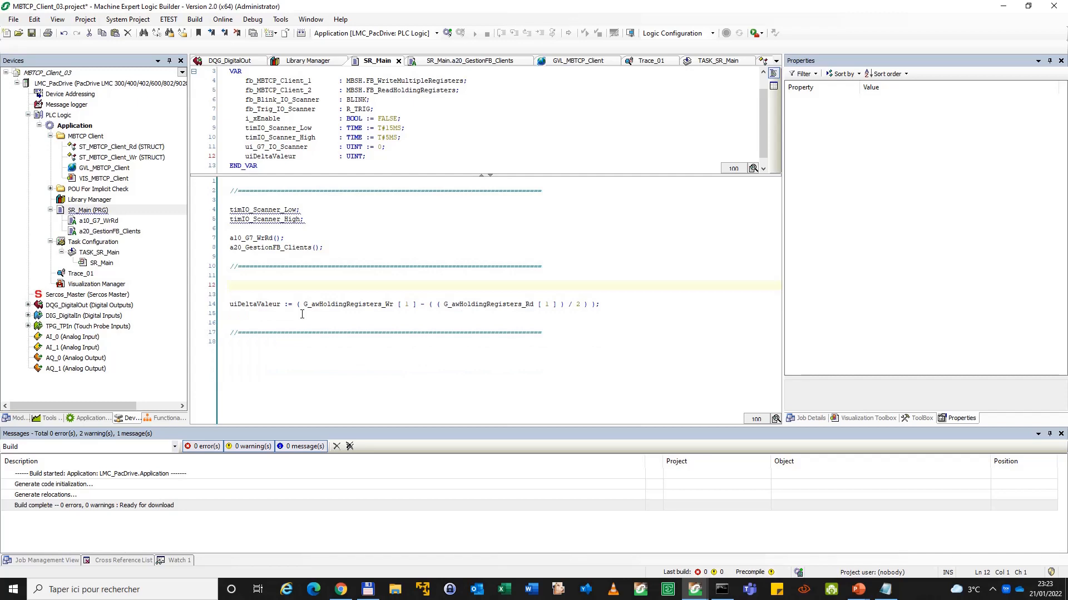
Paste the register increment lines into case 10 of a10_G7_WrRd, directly below the ui_G7_IO_Scanner := 20 line
double_click(96, 221)
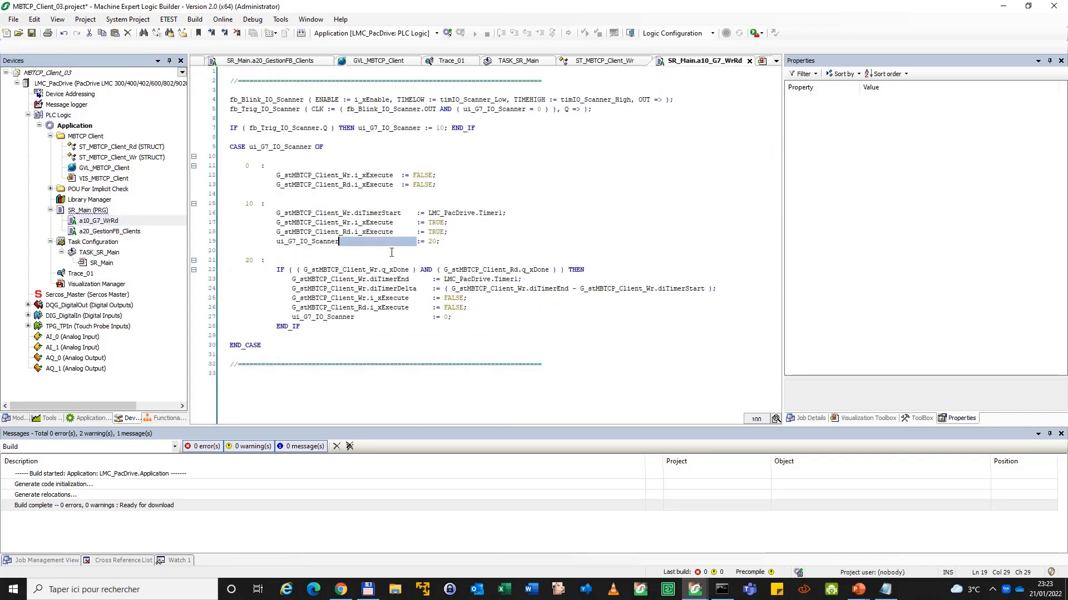
click(461, 239)
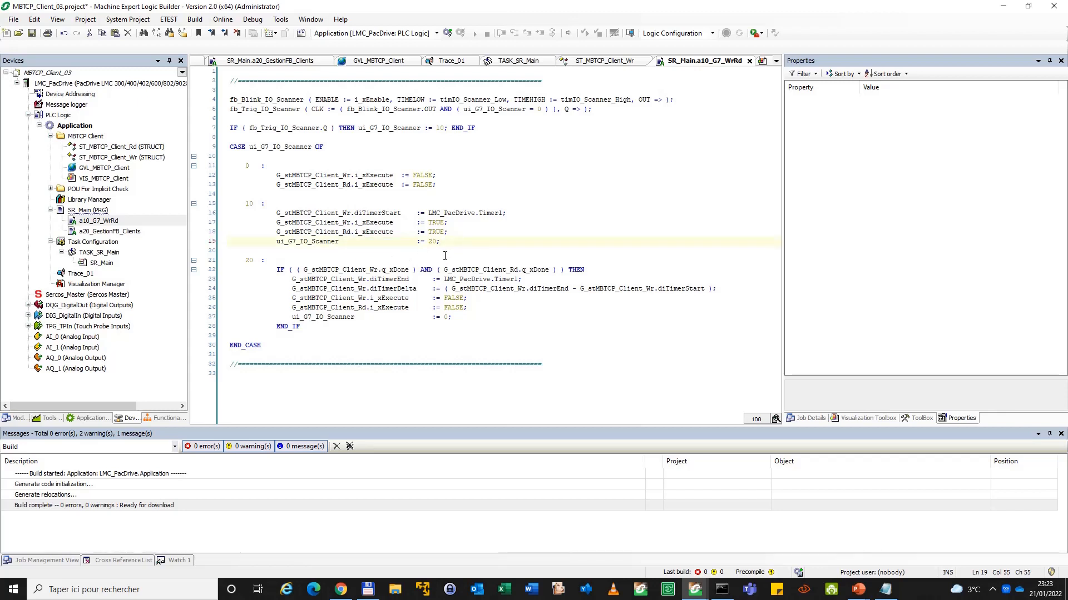
click(443, 252)
key(ctrl+v)
key(Up)
key(Up)
key(Up)
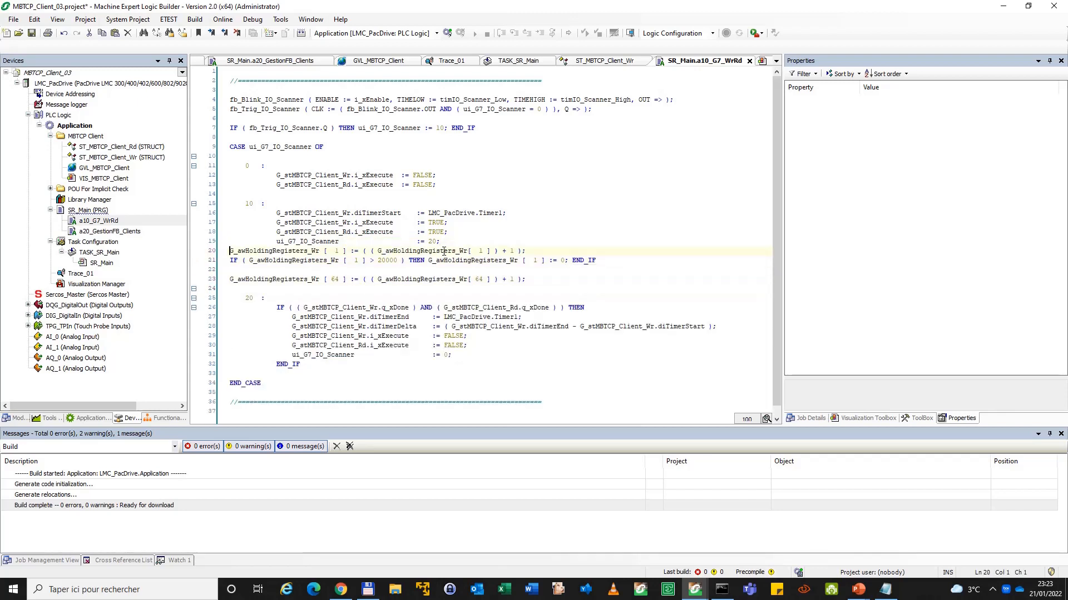
Indent the pasted register lines to align with the other statements of case 10
key(shift+Down)
key(shift+Down)
key(shift+Down)
key(shift+Down)
key(Tab)
key(Tab)
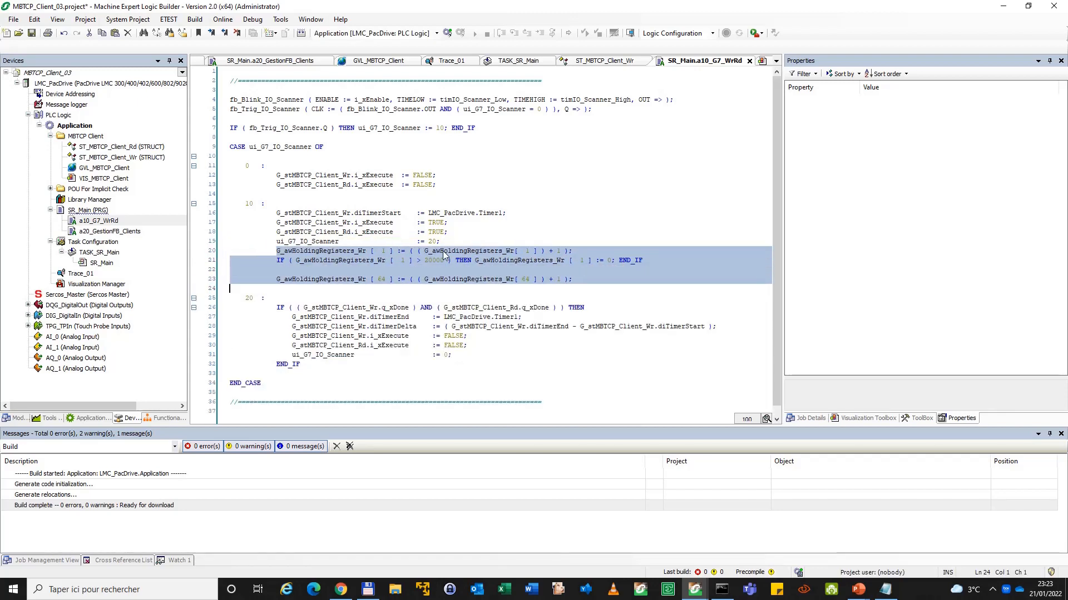
Insert a blank line between the ui_G7_IO_Scanner := 20 statement and the pasted register lines
key(Left)
key(Home)
key(Return)
key(Down)
key(Down)
key(Down)
key(Down)
key(Down)
key(Down)
key(Down)
key(Down)
key(Down)
key(Down)
key(Down)
key(Down)
key(Down)
key(Down)
key(Down)
key(Down)
key(Down)
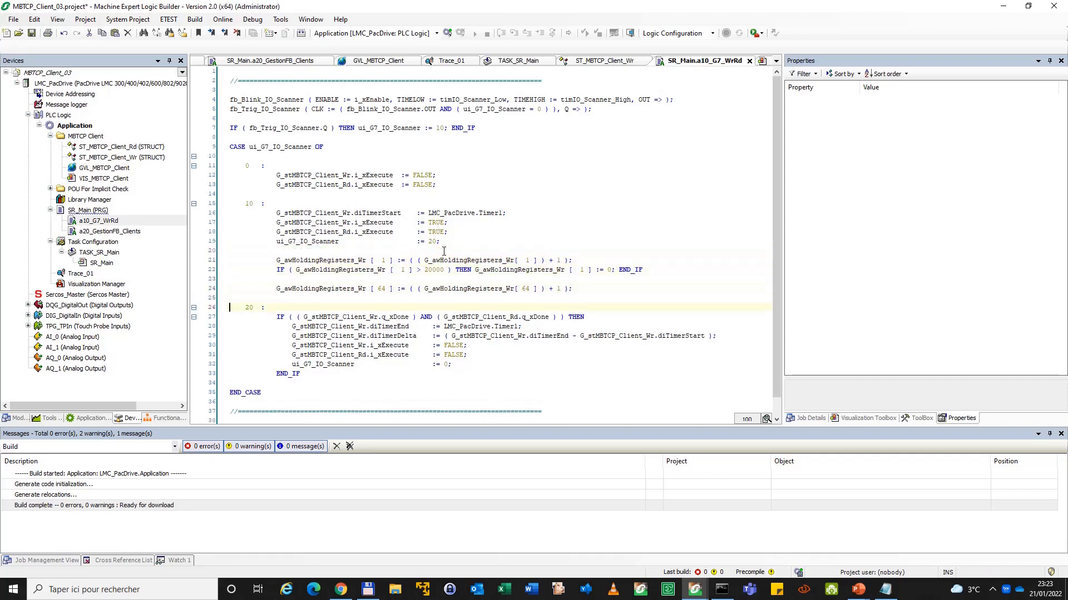
Copy the separator comment line below END_CASE to just above the register increment lines in case 10 and indent it to match them
key(shift+Up)
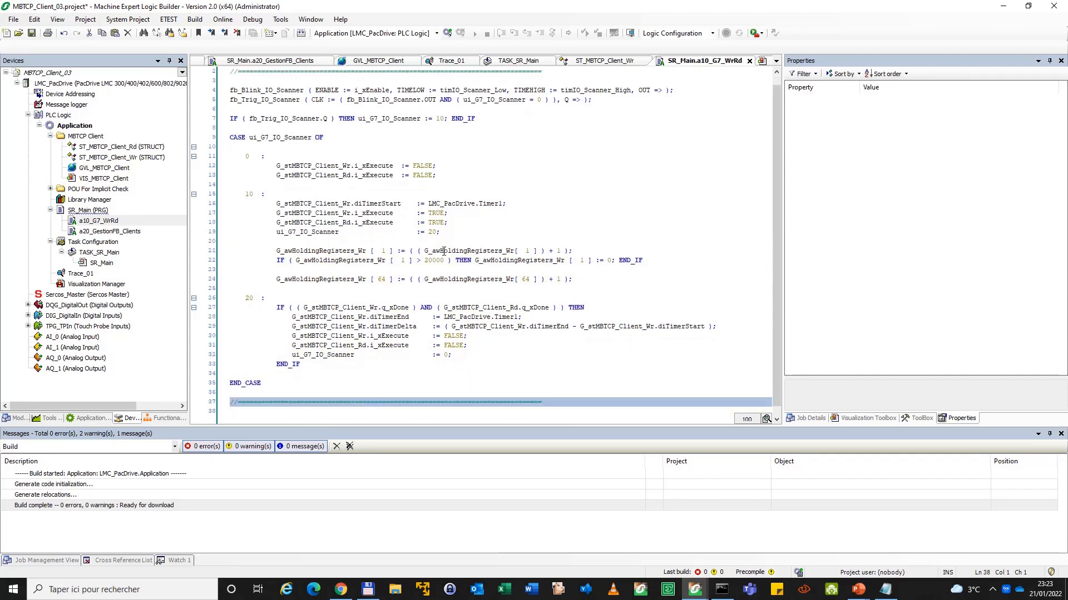
key(Up)
key(ctrl+v)
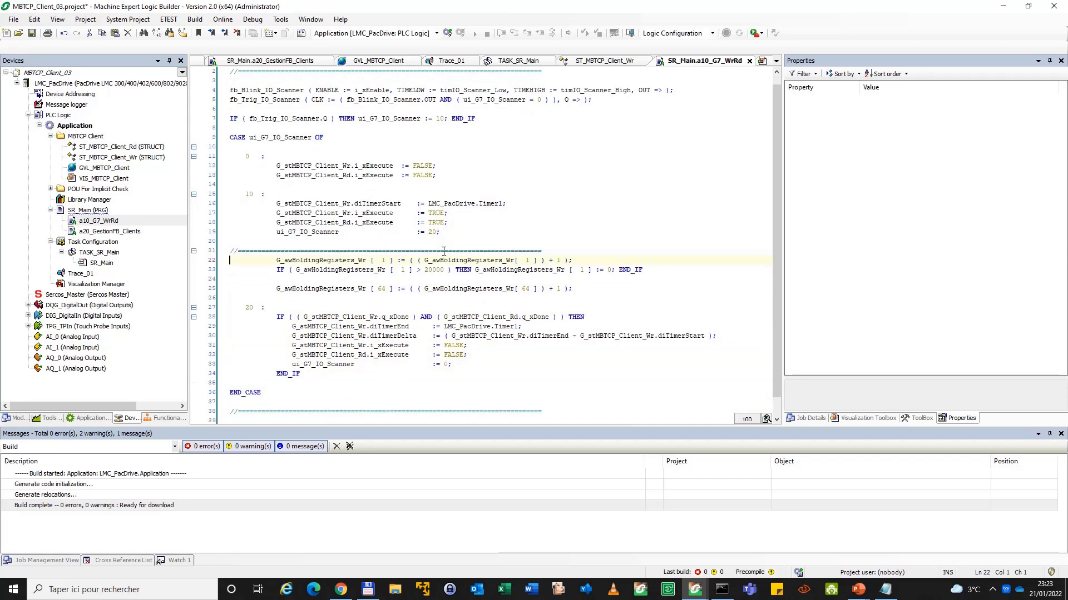
key(Tab)
key(Tab)
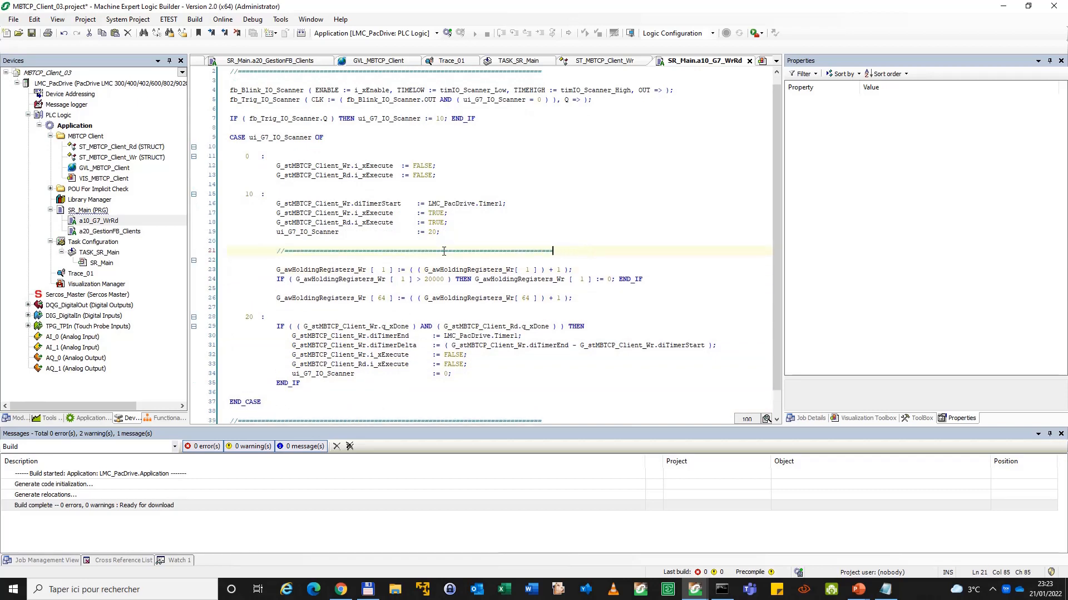
Duplicate the indented separator comment directly below the G_awHoldingRegisters_Wr 64 increment line
key(Home)
key(shift+Down)
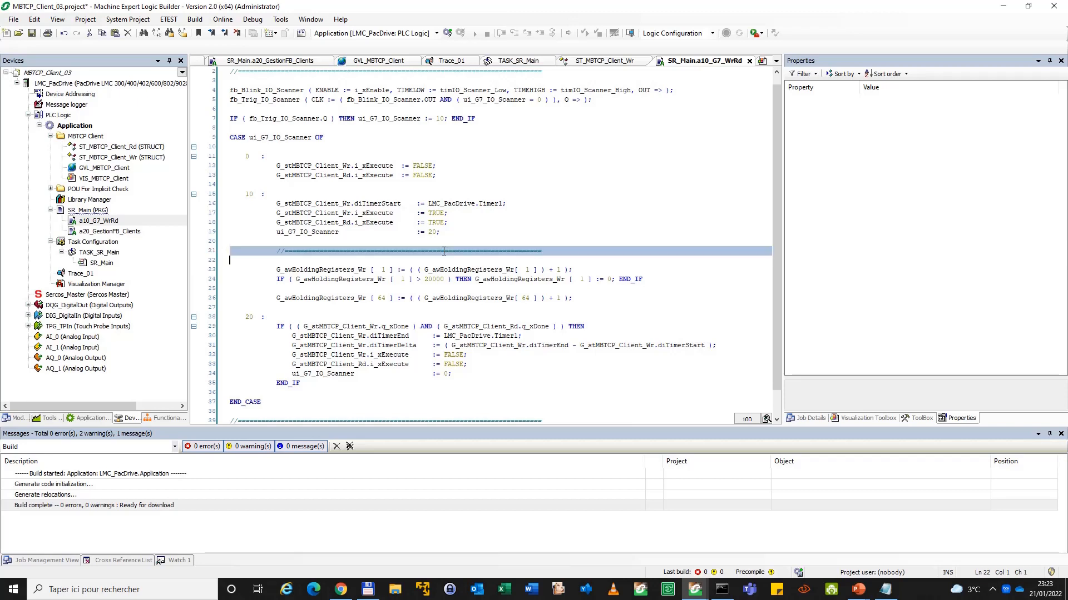
text(//==================================================================)
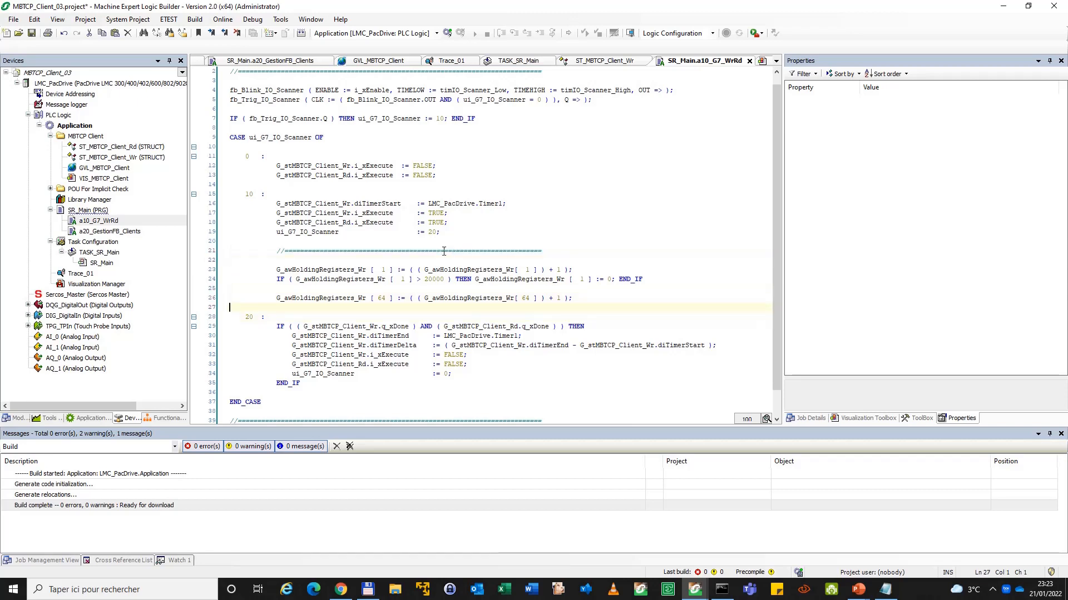
key(ctrl+v)
Remove the blank line above the G_awHoldingRegisters_Wr 64 increment and save the project
key(Up)
key(Up)
key(Up)
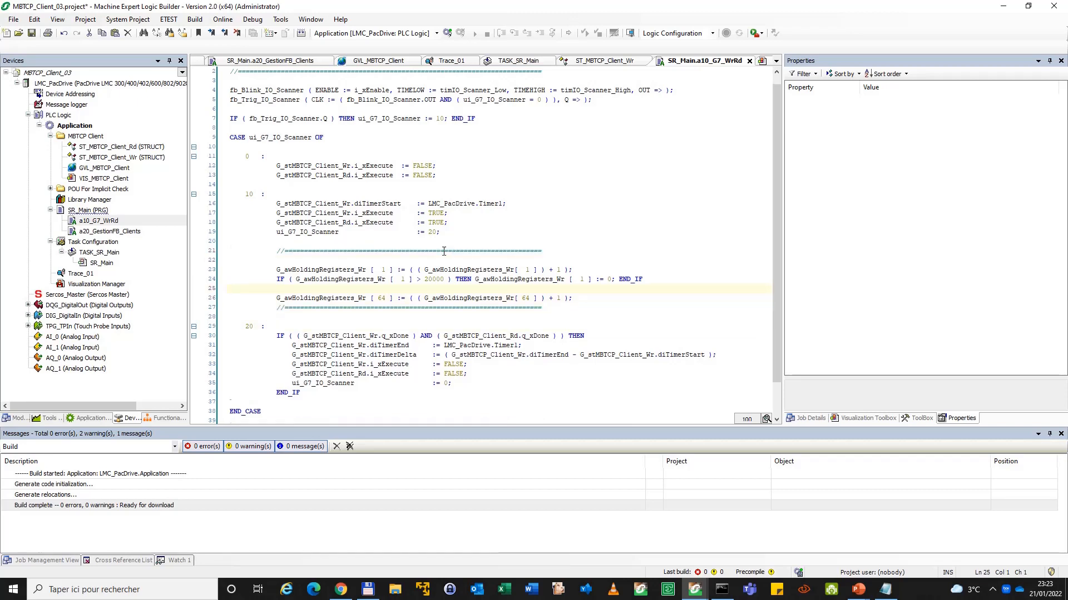
key(BackSpace)
key(ctrl+s)
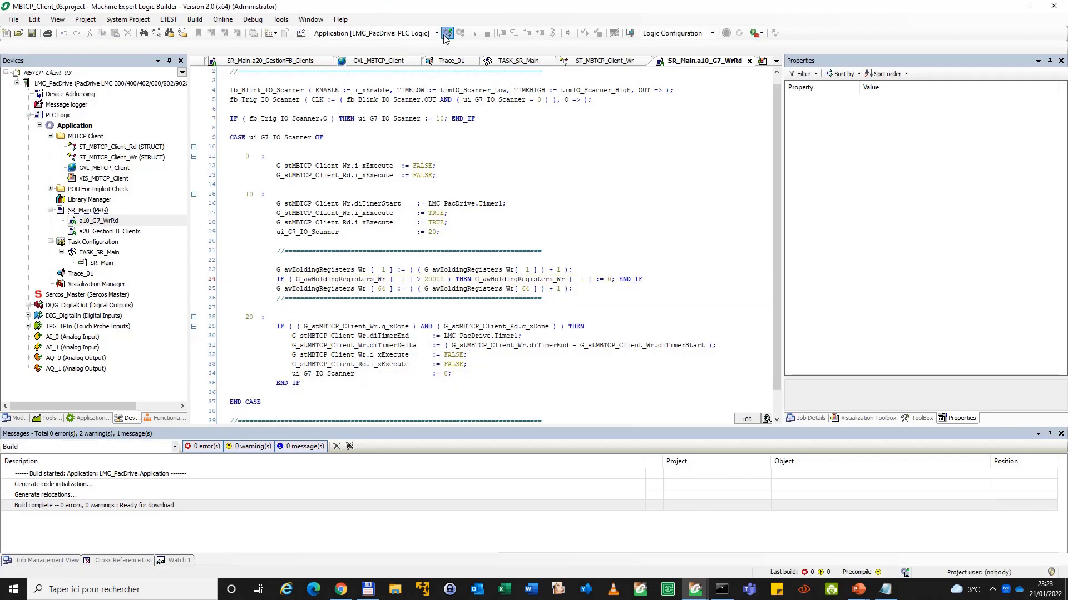
Remove the blank line under the upper separator comment in case 10 and log in to the controller with online change
click(446, 34)
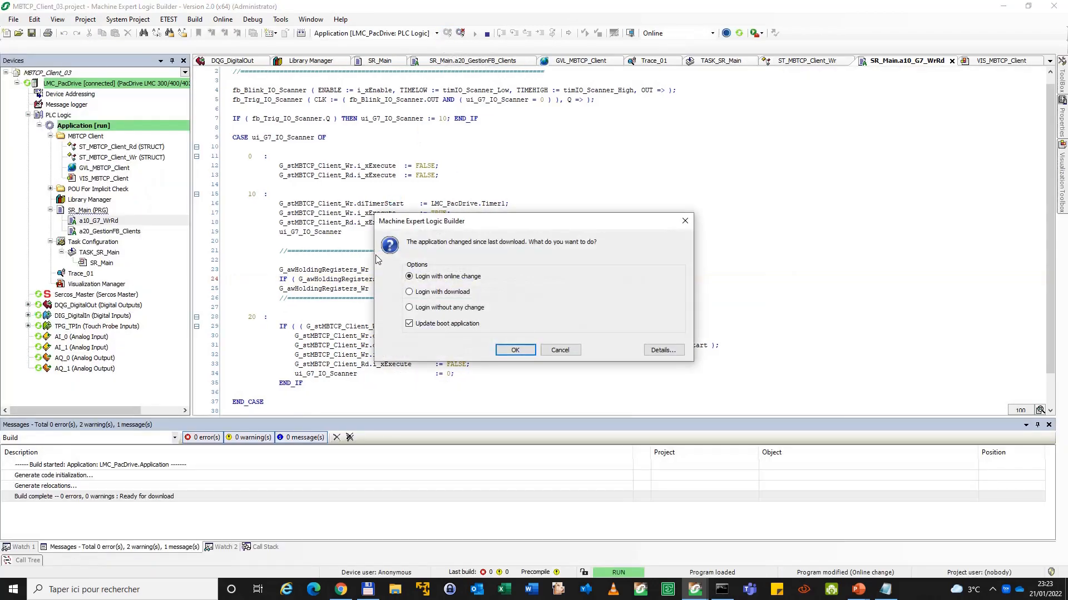
key(Escape)
click(353, 259)
key(BackSpace)
click(451, 35)
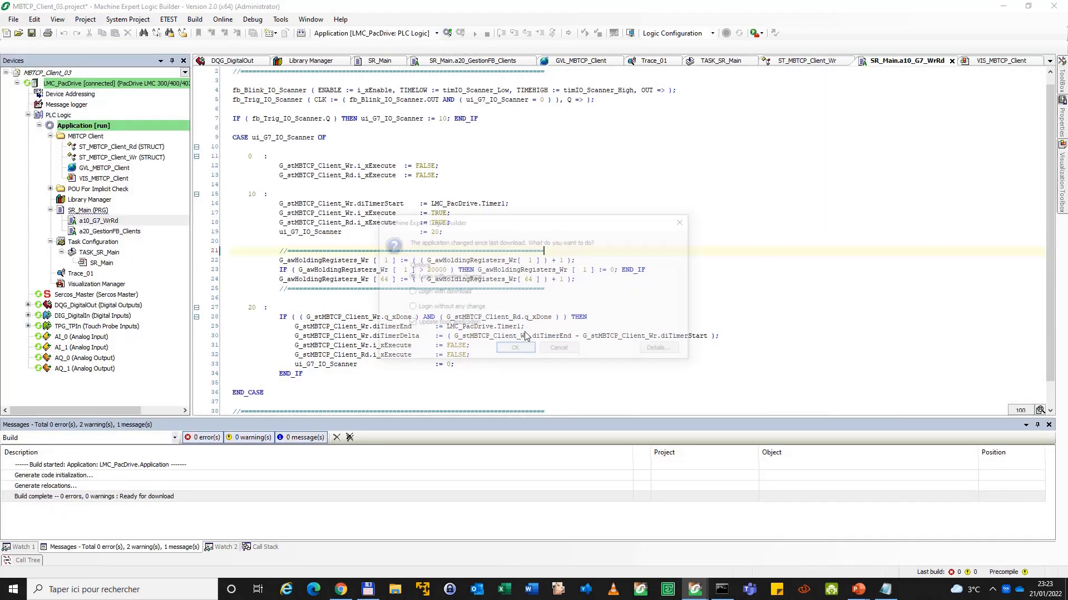
click(517, 348)
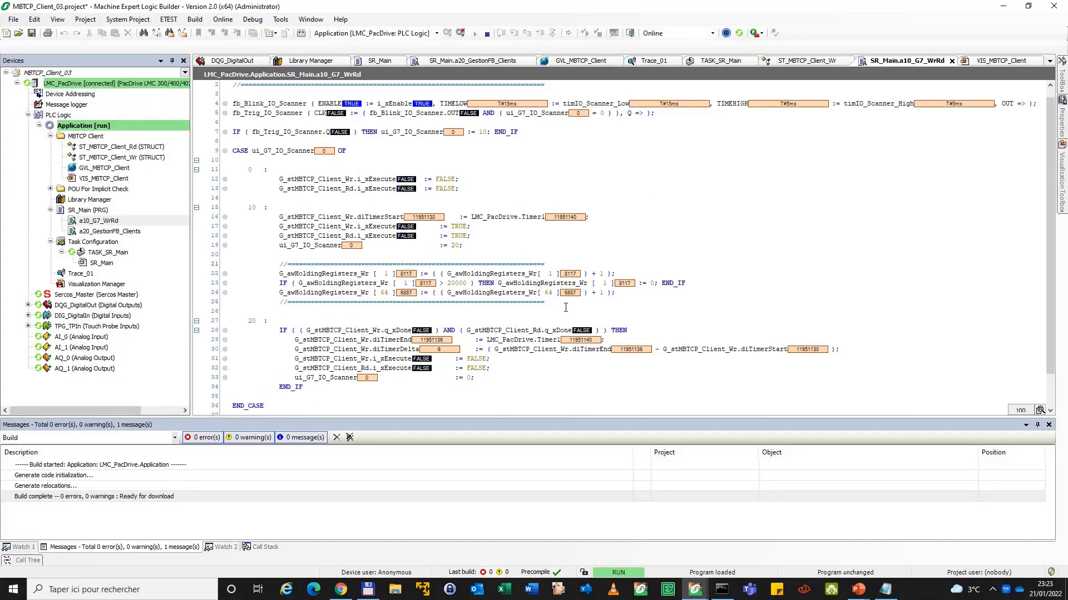
Open Trace_01 and download the trace to the controller to restart its recording
click(651, 60)
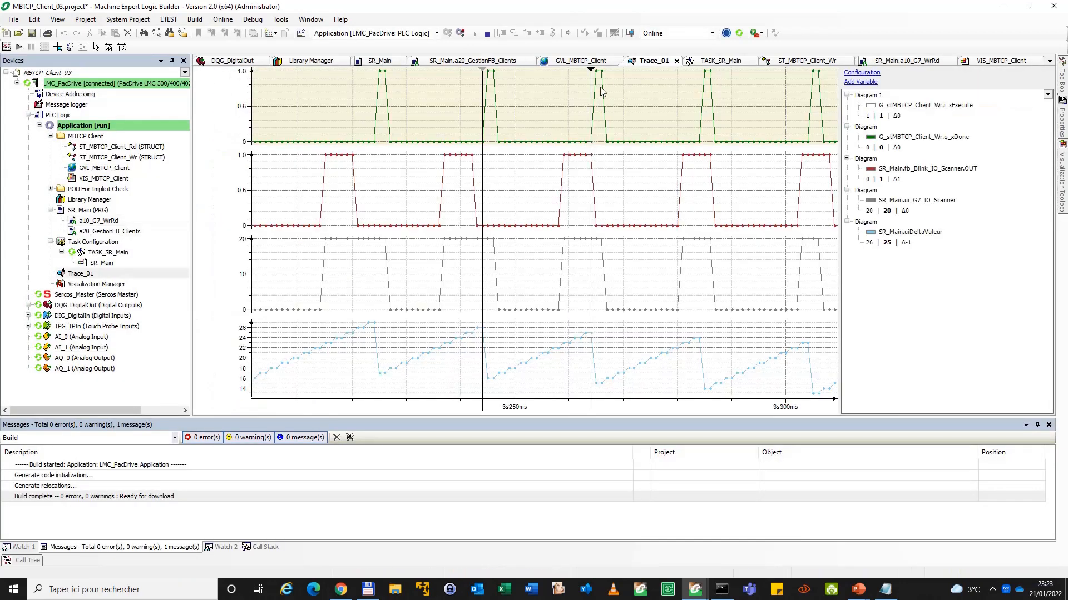
right_click(472, 143)
click(508, 158)
click(544, 333)
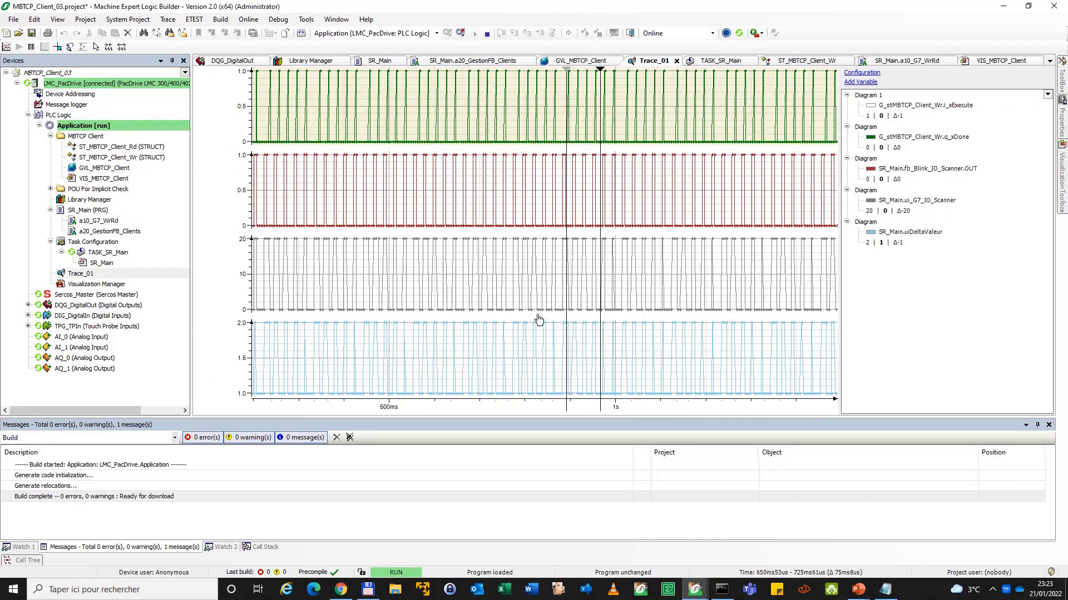
Stop the trace and examine SR_Main.uiDeltaValeur against the q_xDone pulses and scanner steps around 3s900ms
right_click(410, 162)
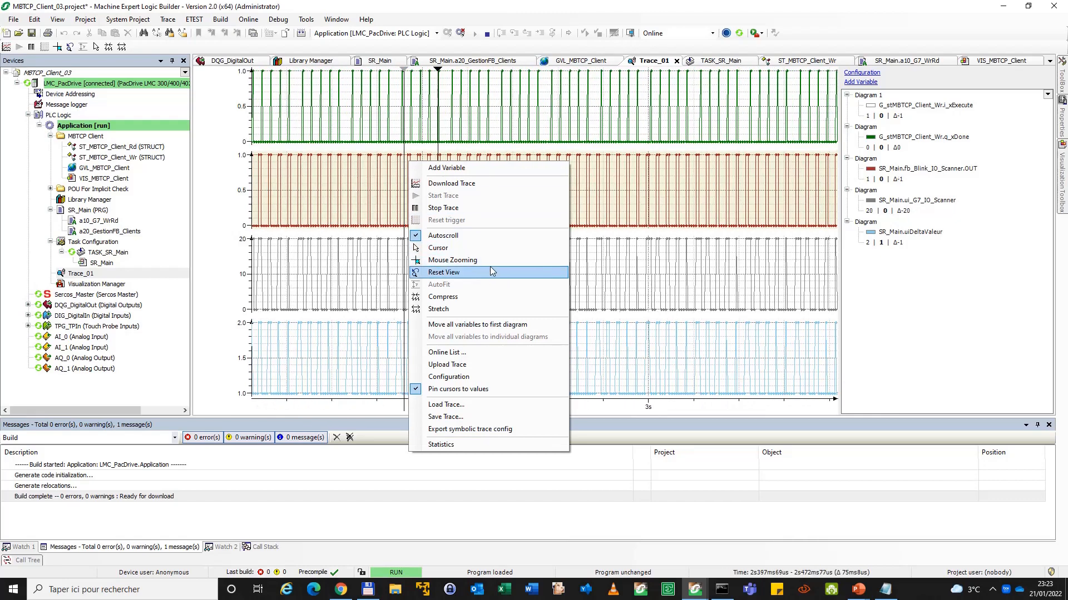
click(445, 207)
drag(457, 224, 529, 235)
scroll(528, 235, up, 10)
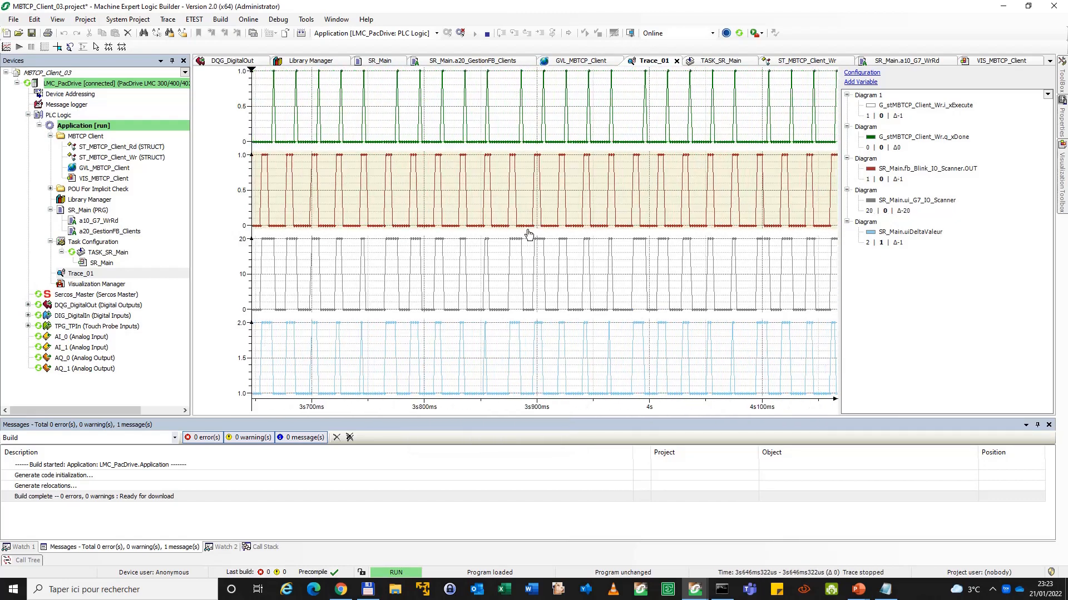
drag(437, 283, 497, 275)
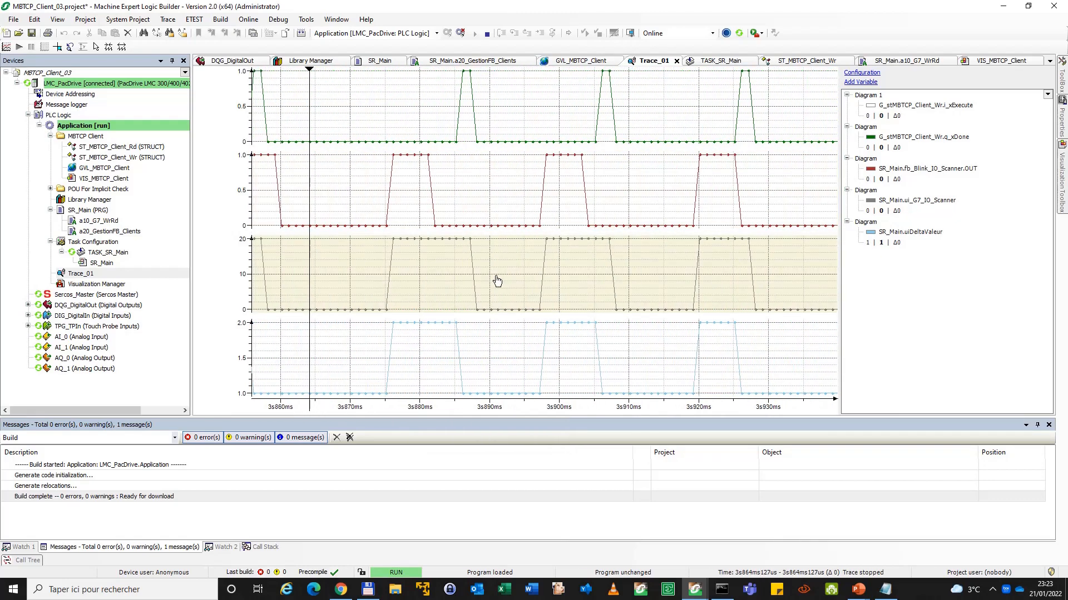
scroll(493, 283, up, 2)
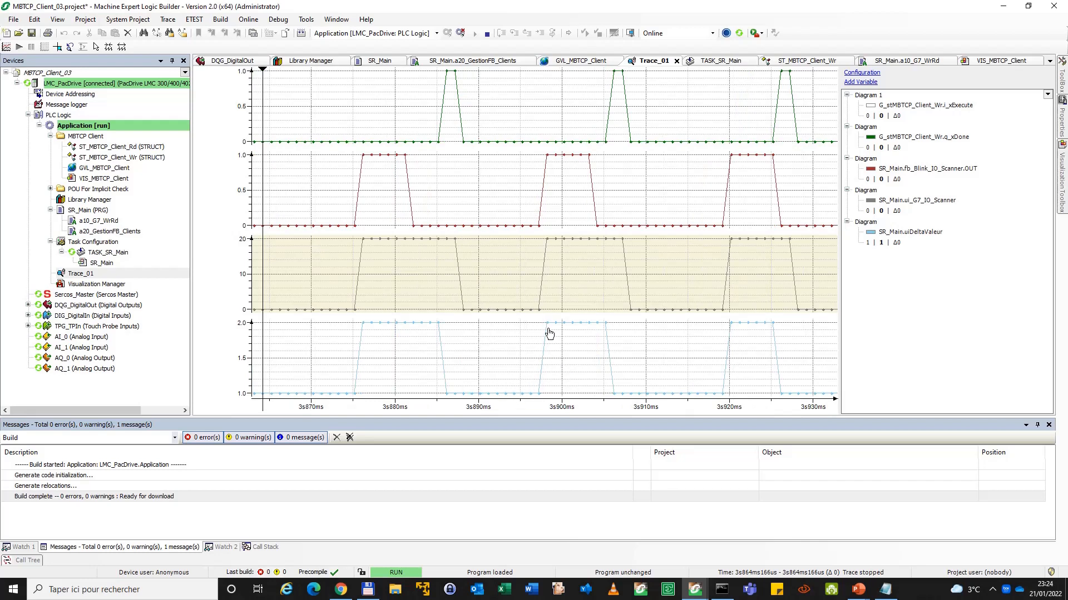
scroll(550, 335, up, 6)
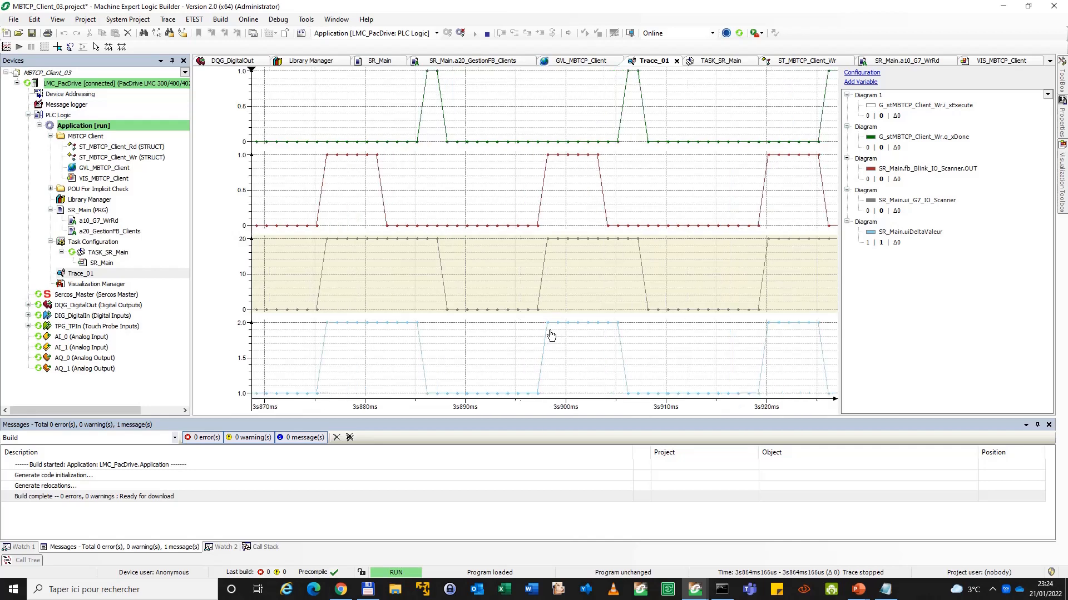
scroll(550, 334, up, 2)
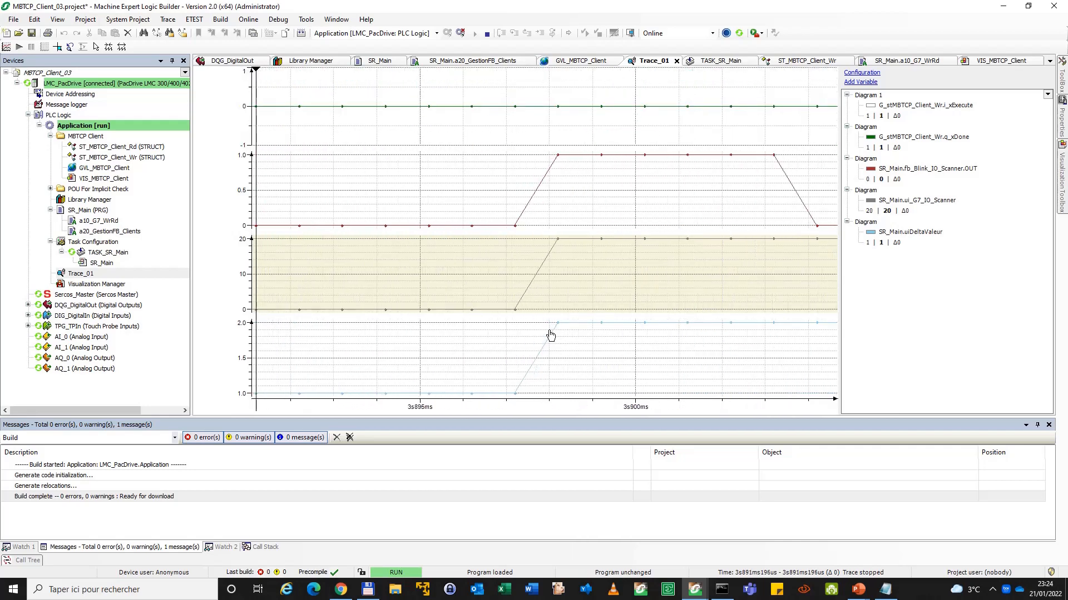
Open VIS_MBTCP_Client and write 111 into the sixth register of the row starting at 16
click(1016, 62)
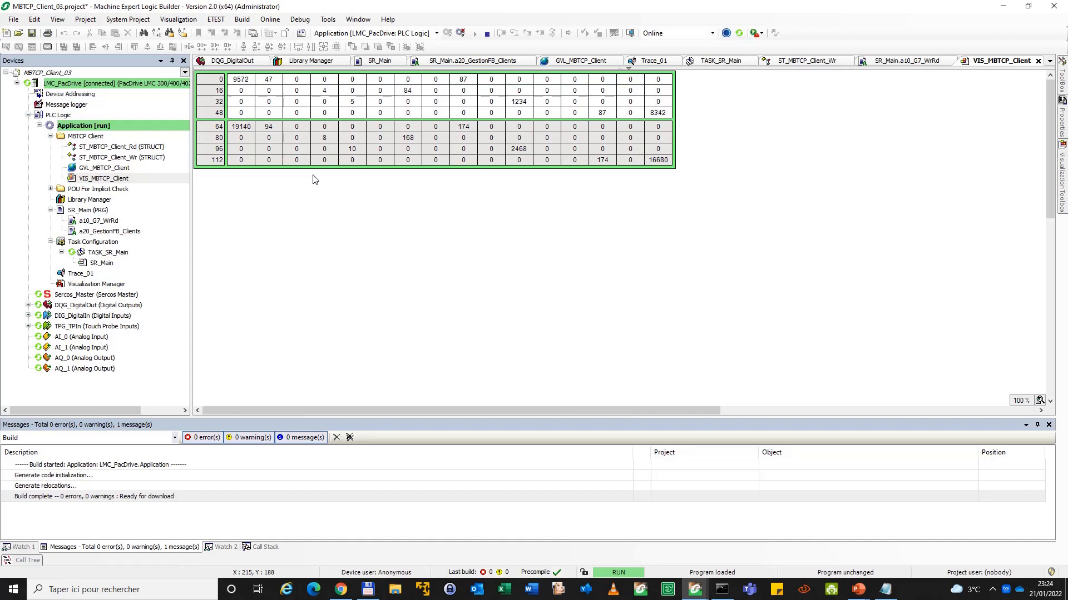
click(380, 90)
text(111)
key(Return)
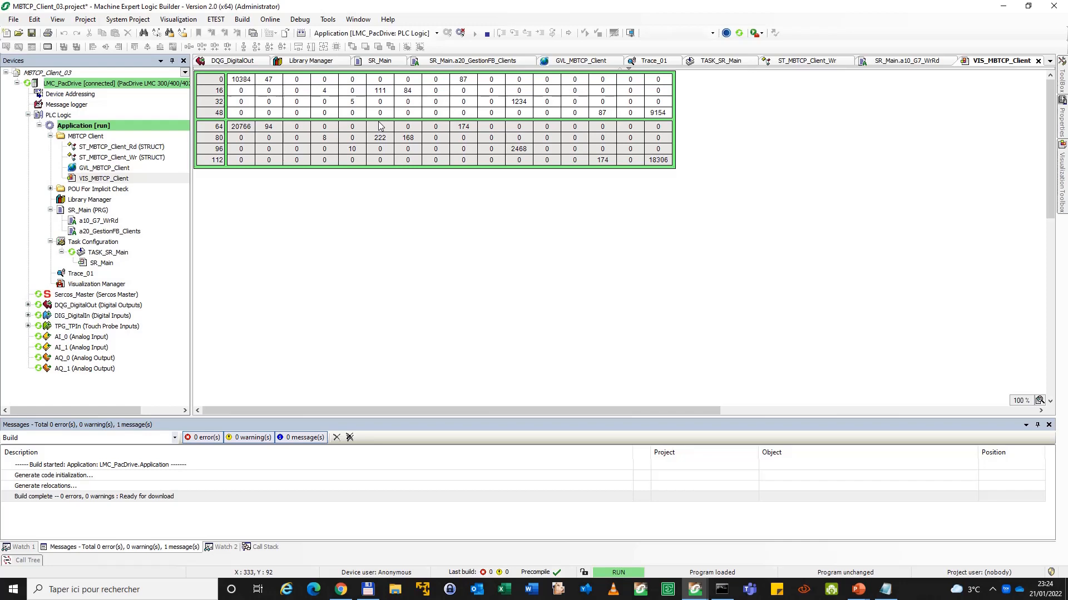
View the slide "4 – Création d'une Visu" in the PowerPoint slideshow and return to MBTCP_Client_03 in Machine Expert Logic Builder
key(alt+Tab)
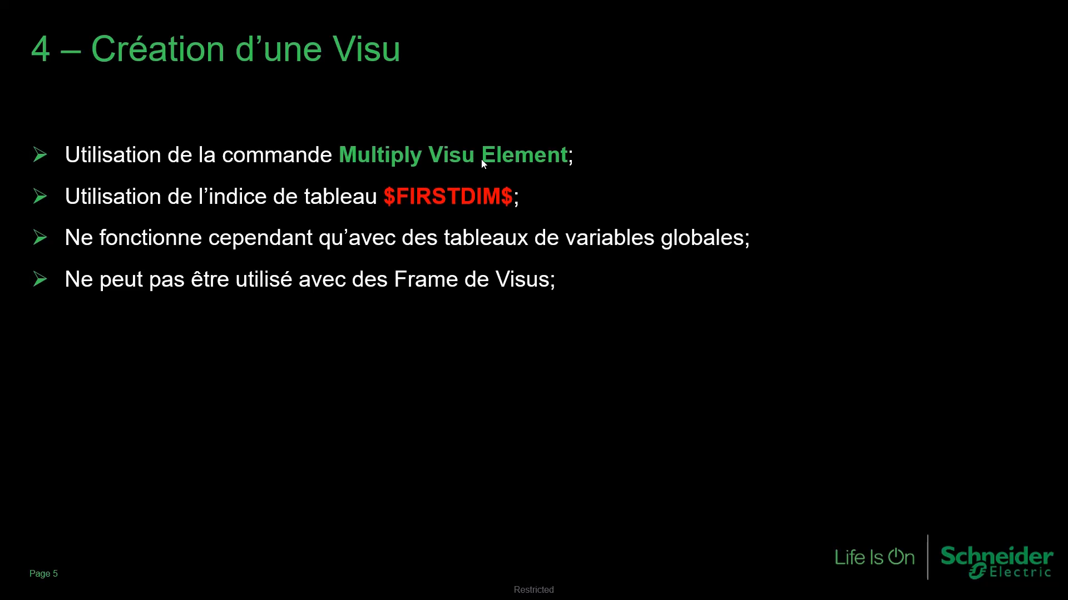
key(alt+Tab)
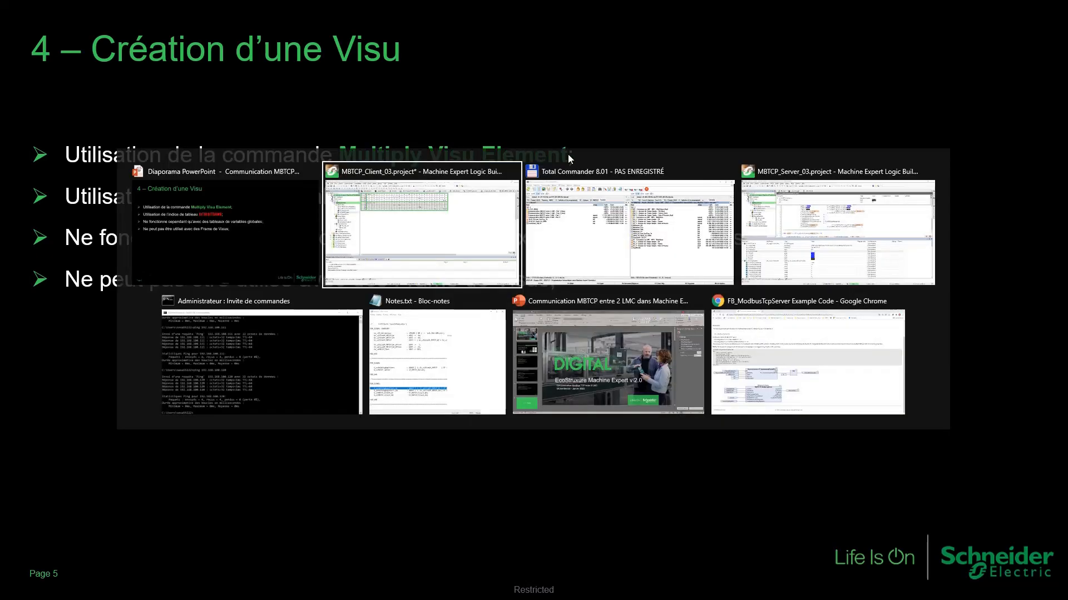